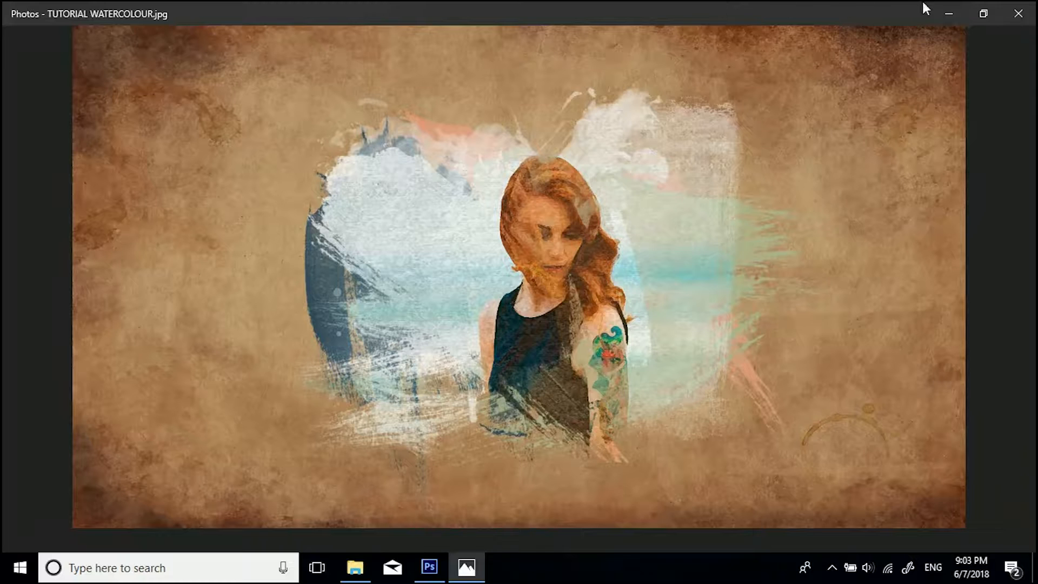
Minimise the photo viewer and close the existing Watercolour girl document in Photoshop without saving its changes
click(940, 11)
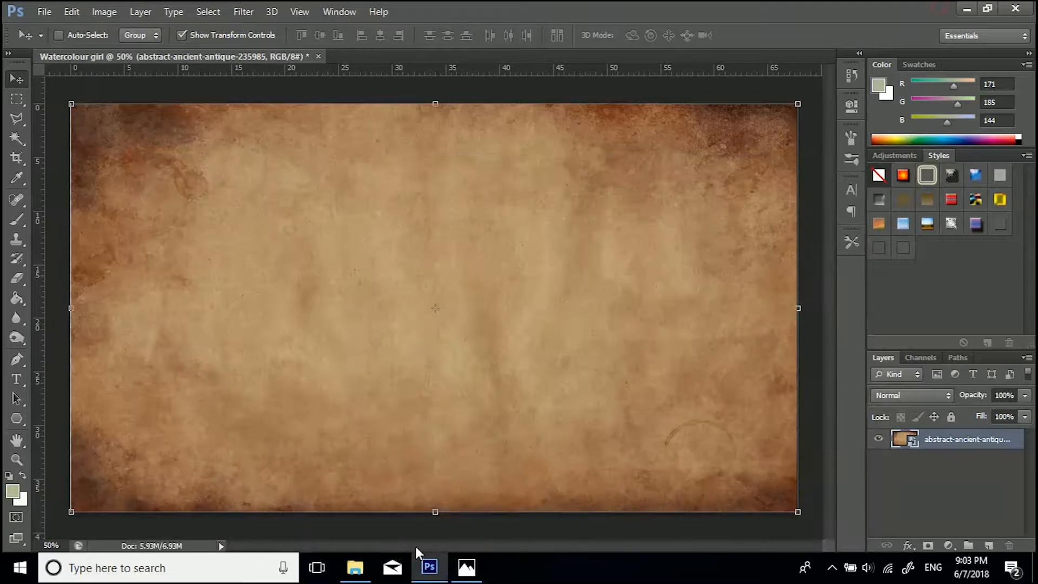
drag(939, 443, 972, 458)
click(318, 57)
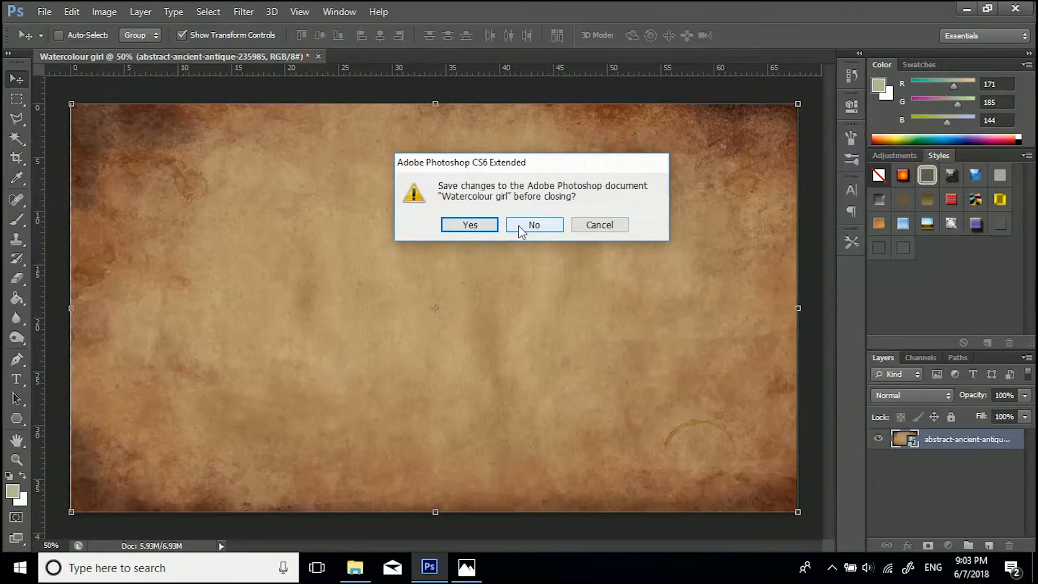
click(518, 226)
Create a new 1920 × 1080 pixel document with a white background and name it Watercolour girl
click(50, 15)
click(57, 28)
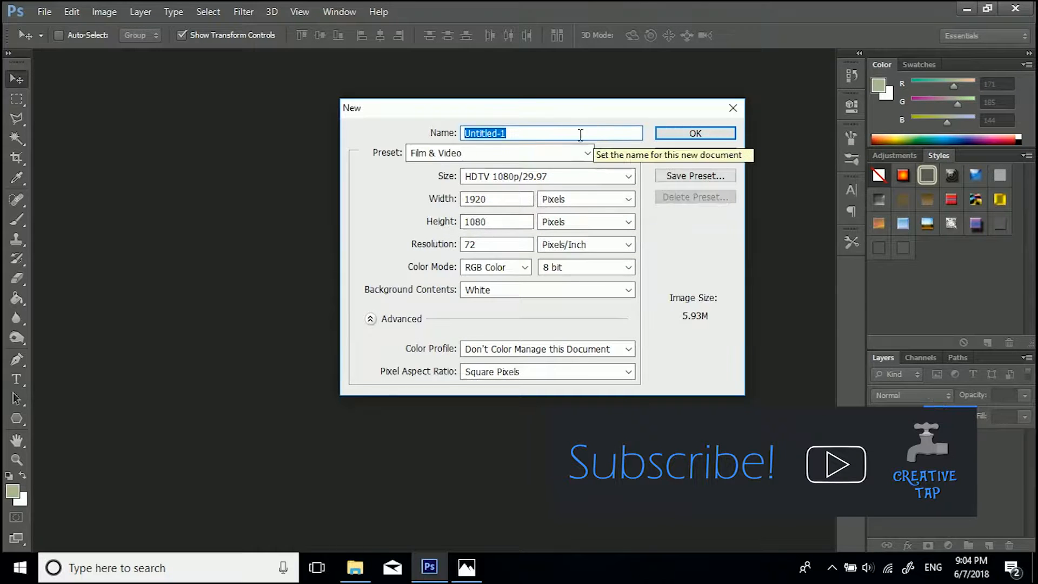
text(W)
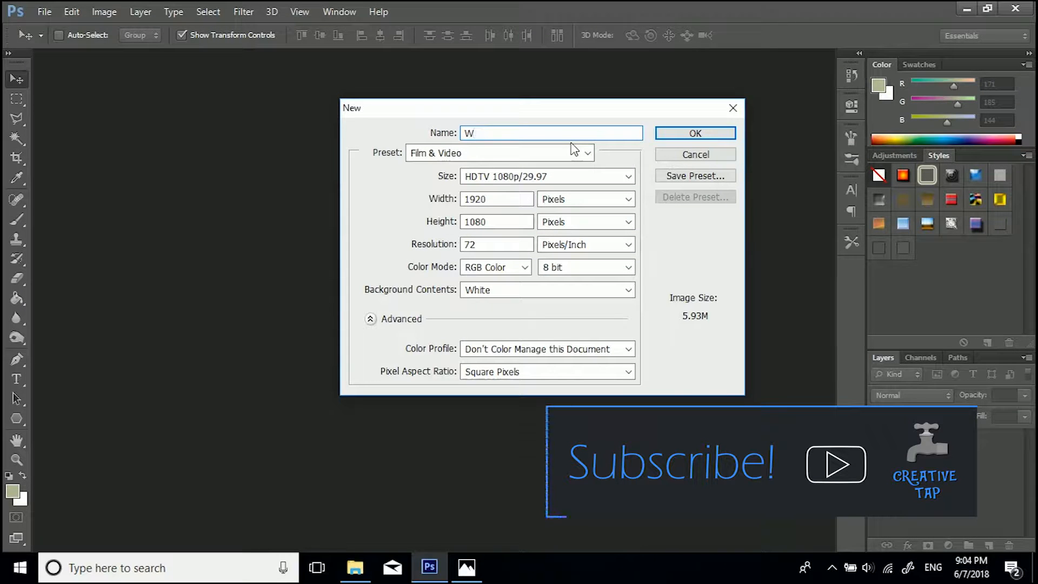
text(atercolour girl)
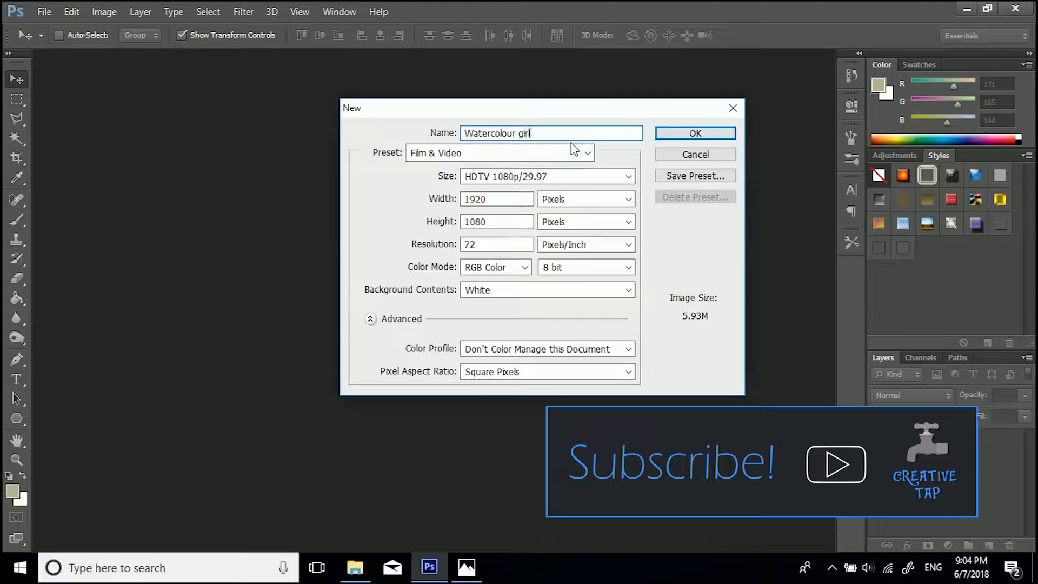
click(703, 133)
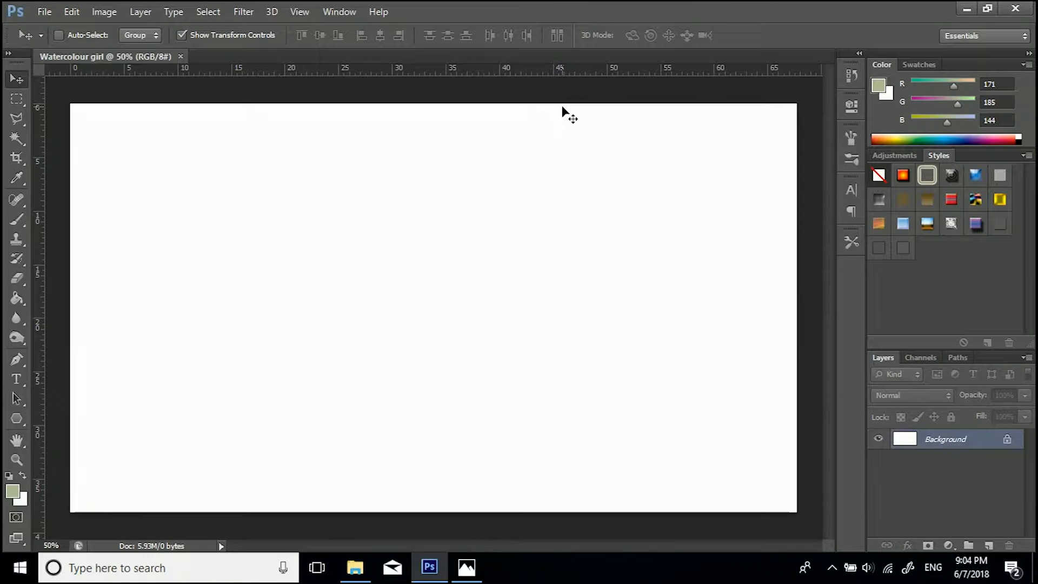
Place the abstract-ancient-antique-235985 paper texture from the Tutorial Resources folder and stretch it sideways to fill the whole canvas
click(354, 567)
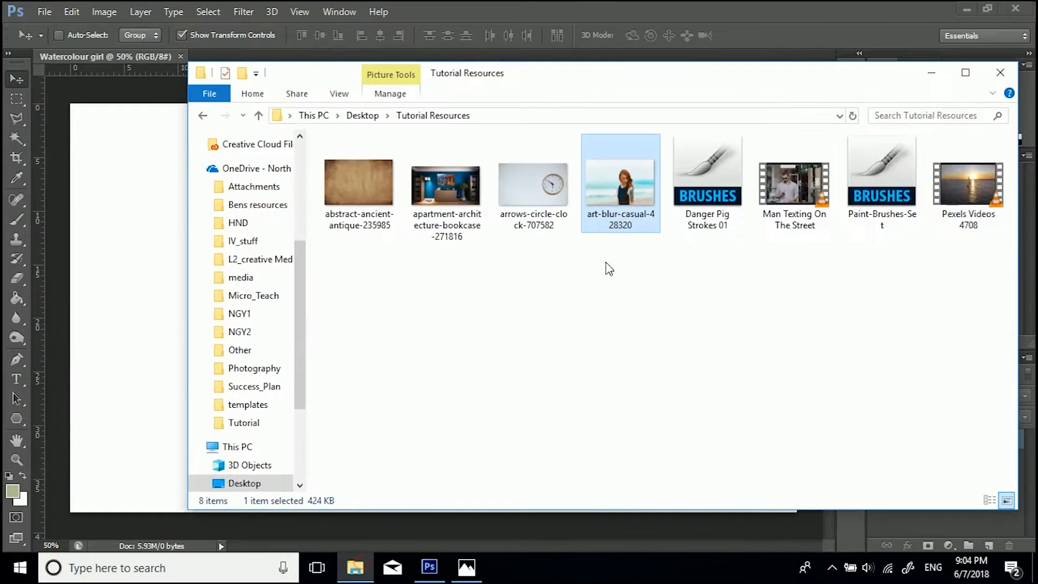
drag(360, 182, 141, 243)
drag(130, 303, 72, 304)
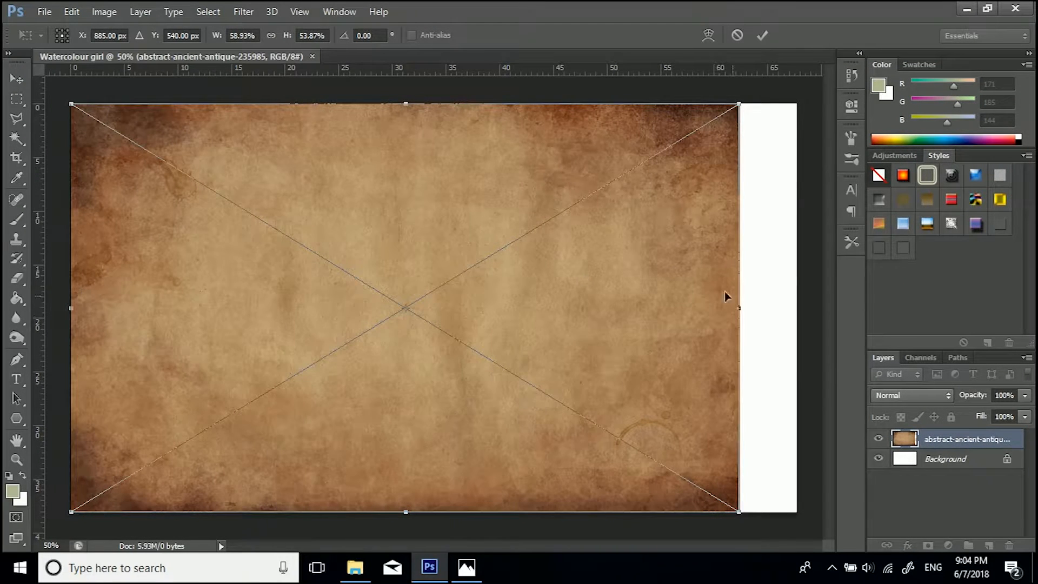
drag(743, 310, 801, 308)
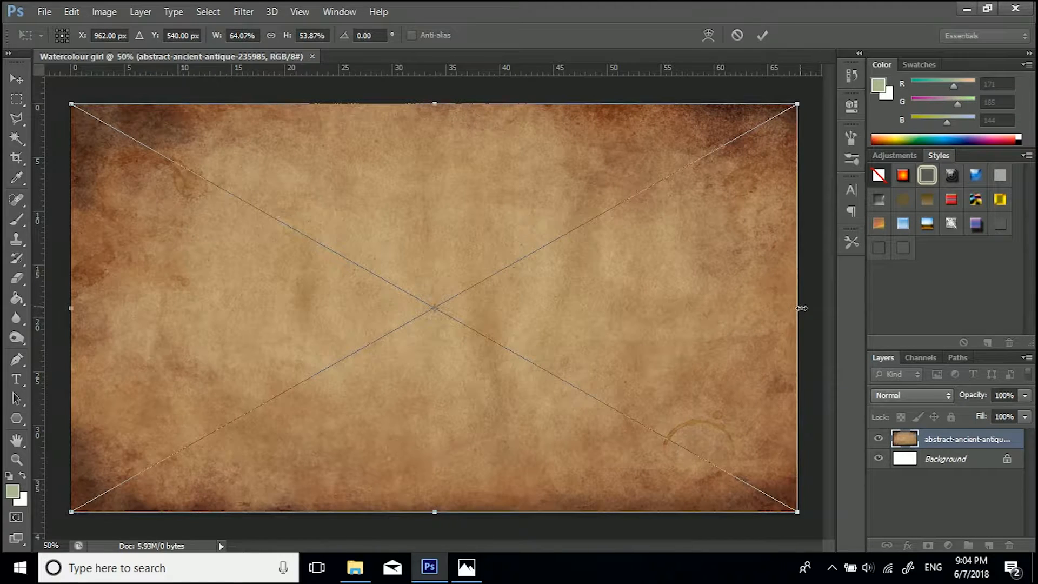
key(Return)
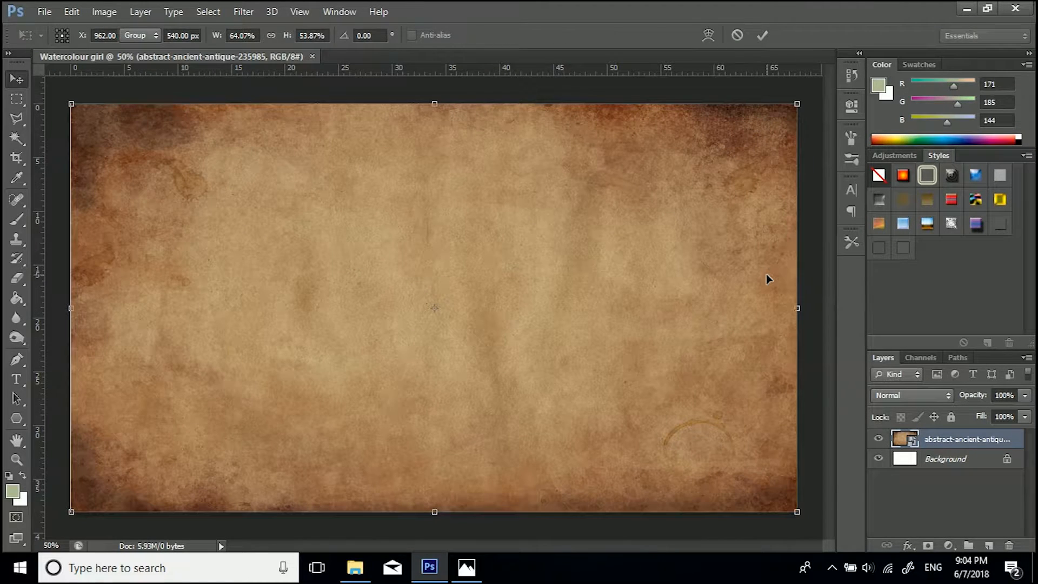
Place the art-blur-casual-428320 photo from the resources folder, scale it down to about 53%, and centre it over the paper texture
click(354, 566)
drag(620, 184, 153, 292)
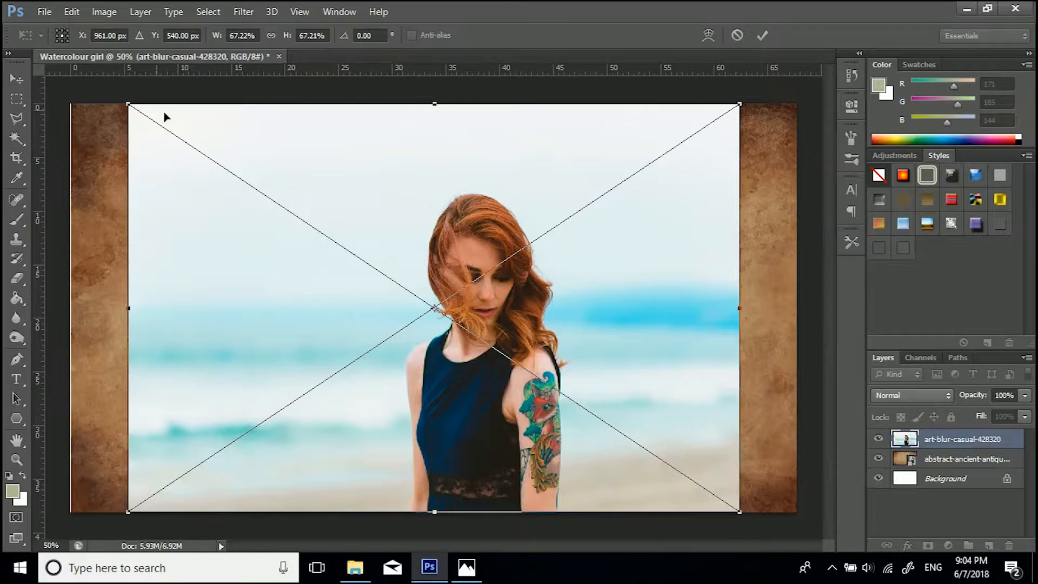
drag(125, 106, 155, 121)
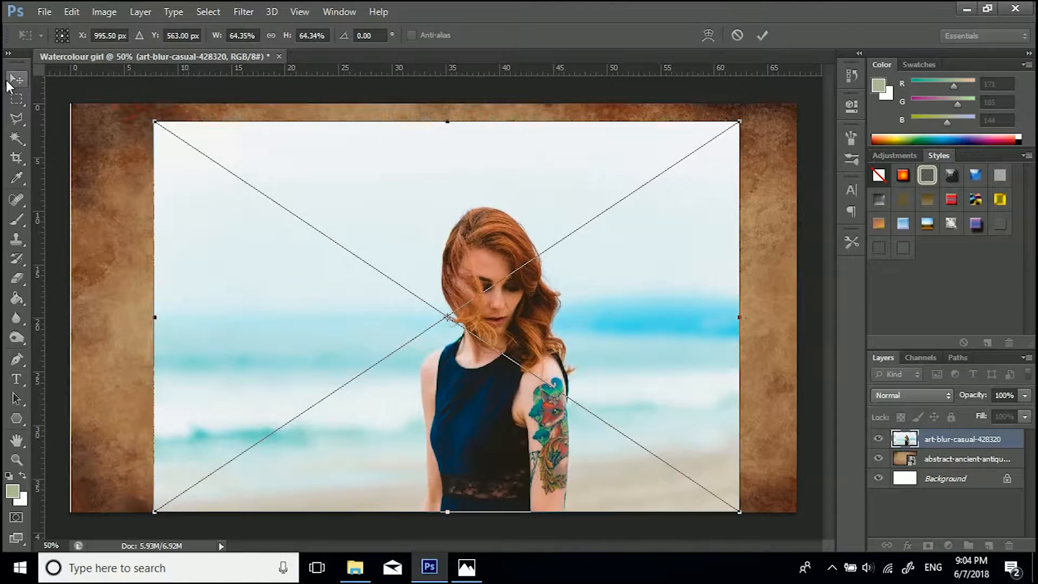
key(v)
click(475, 222)
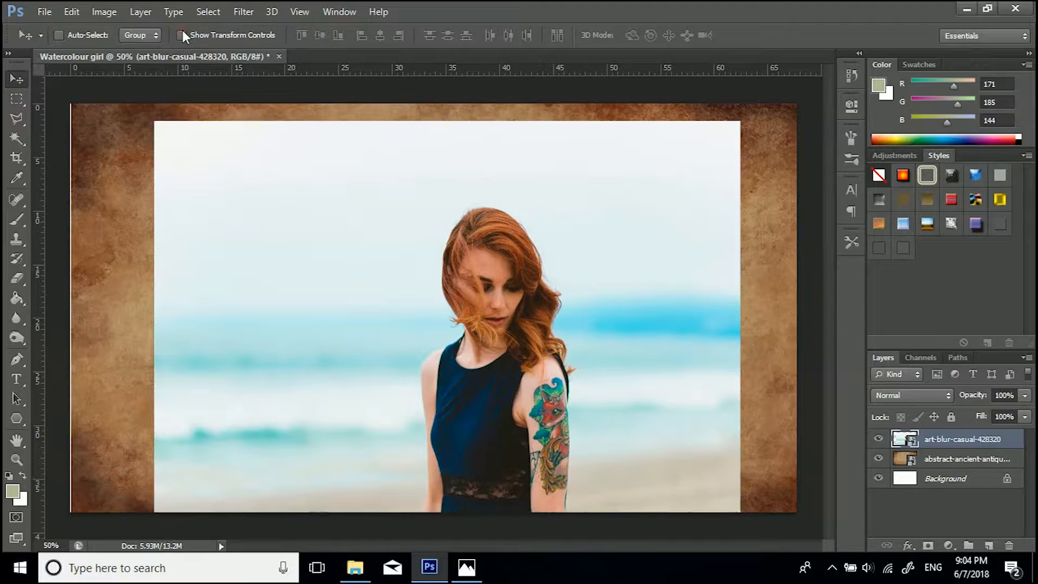
drag(156, 121, 255, 213)
drag(401, 323, 338, 279)
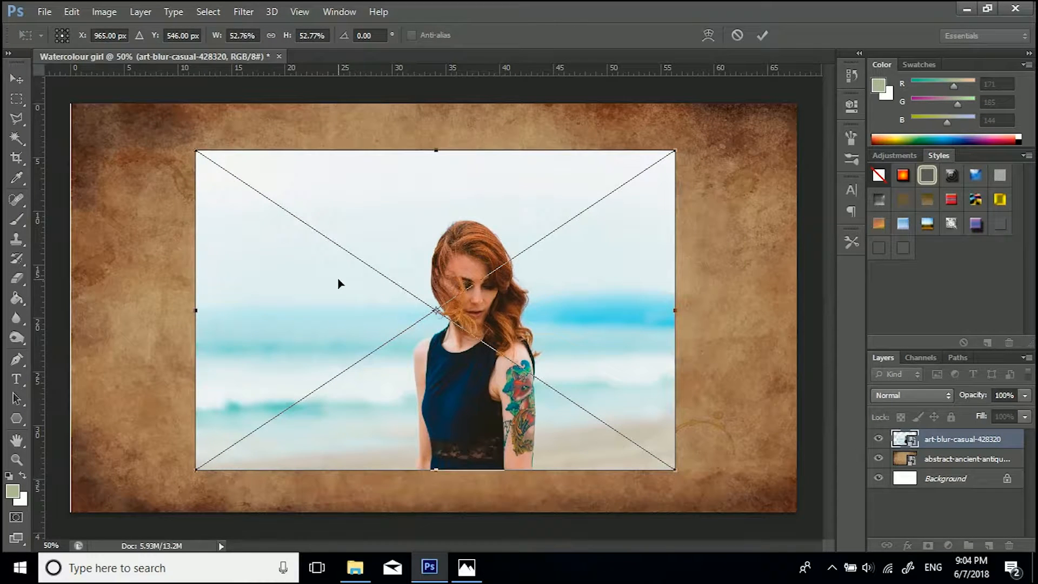
key(Return)
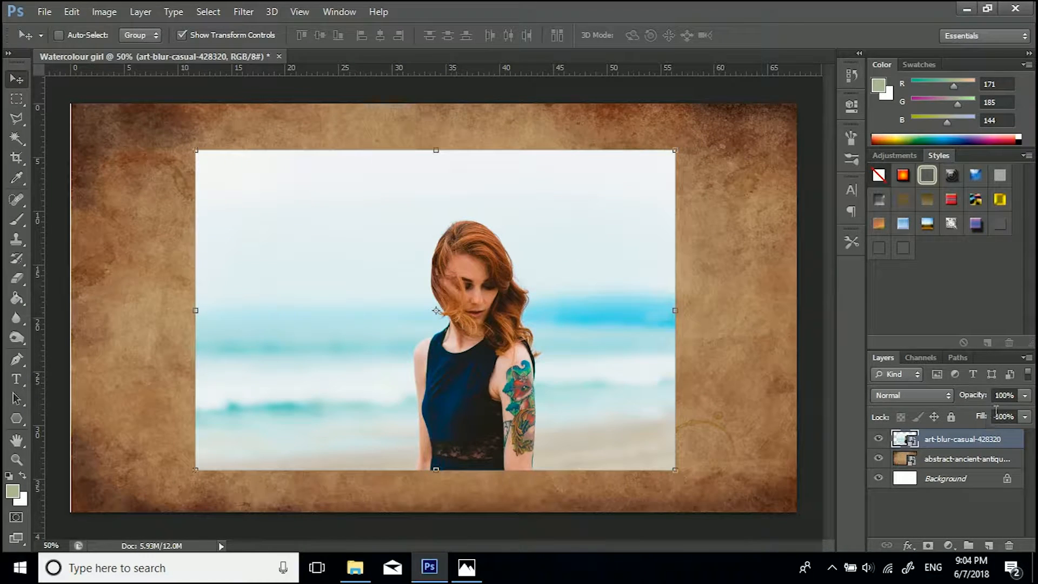
Set the opacity of the woman's photo layer to 80%
click(1003, 395)
text(80)
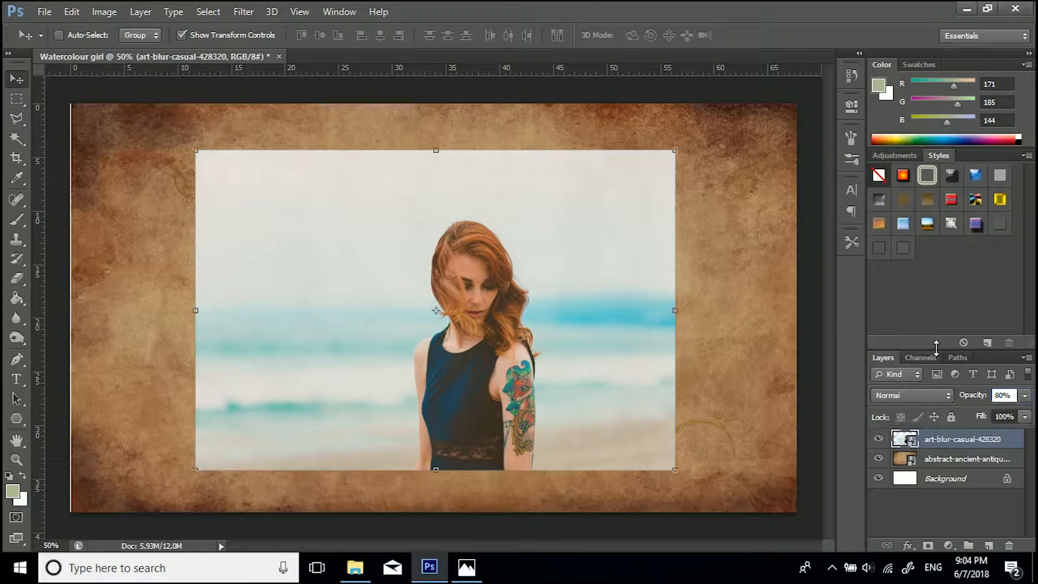
Try the Multiply blend mode on the woman's photo layer and return it to Normal
click(927, 396)
click(900, 55)
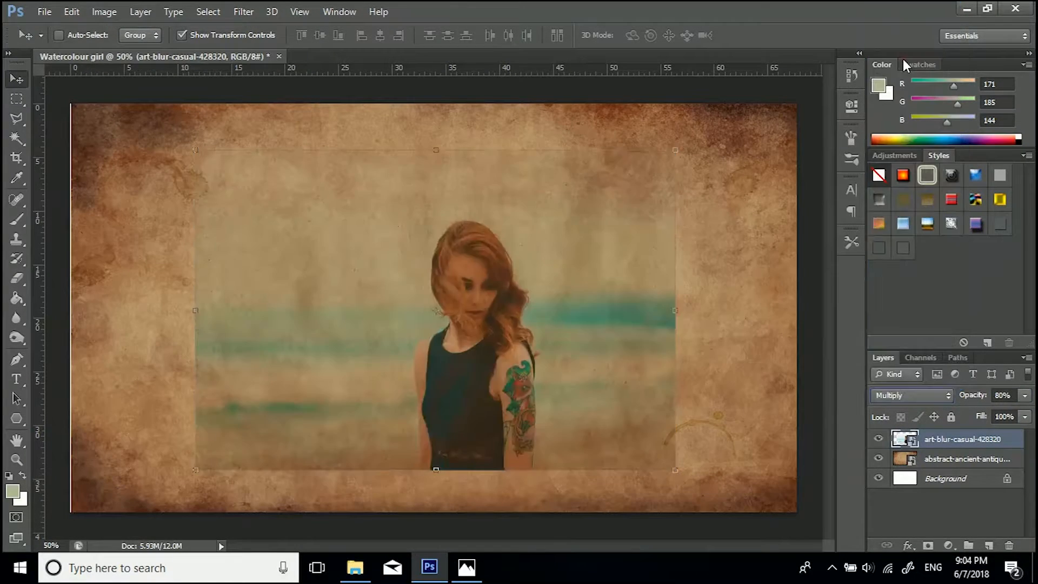
click(1025, 394)
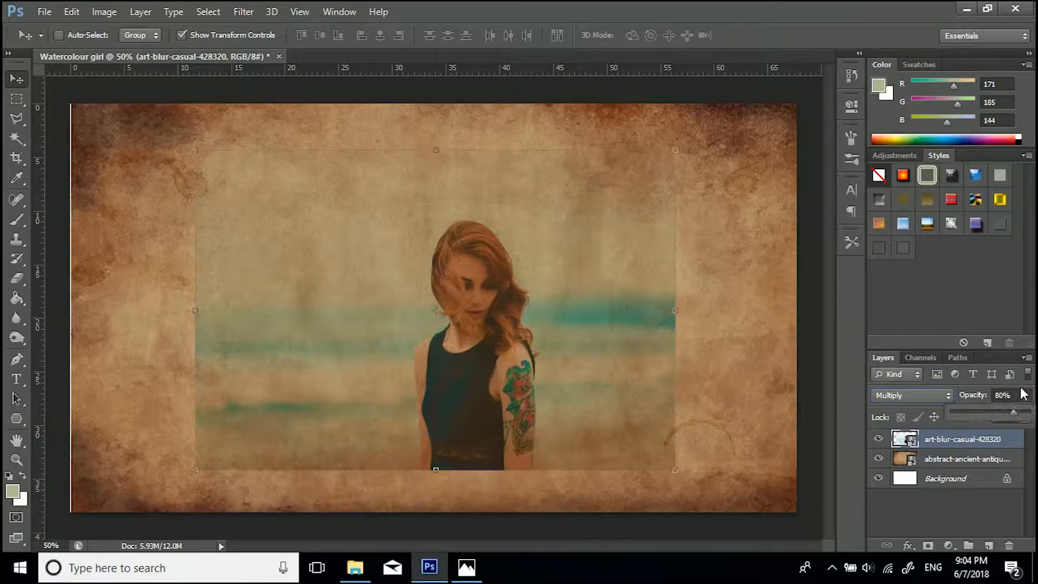
click(916, 395)
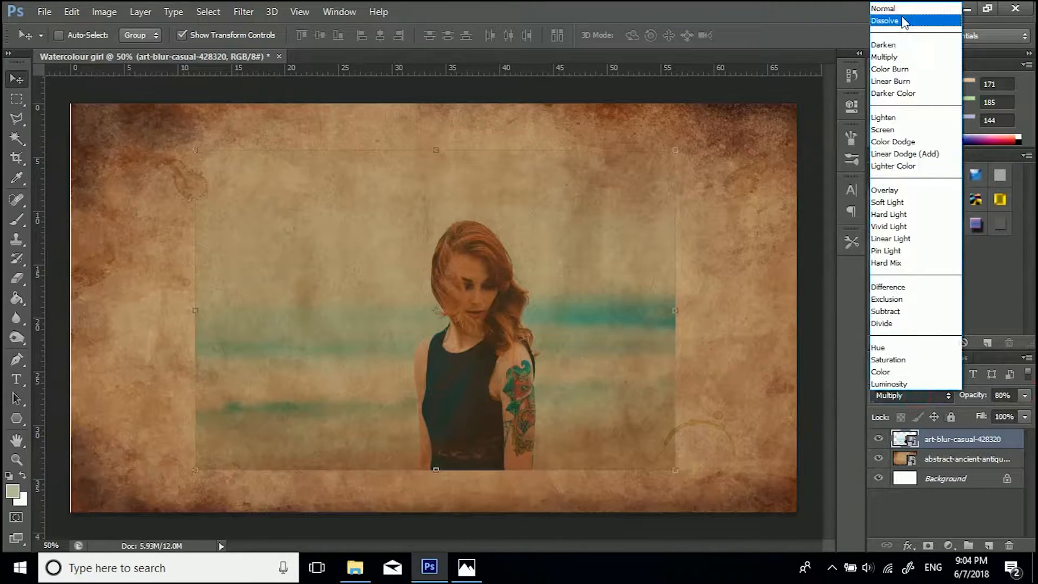
click(901, 9)
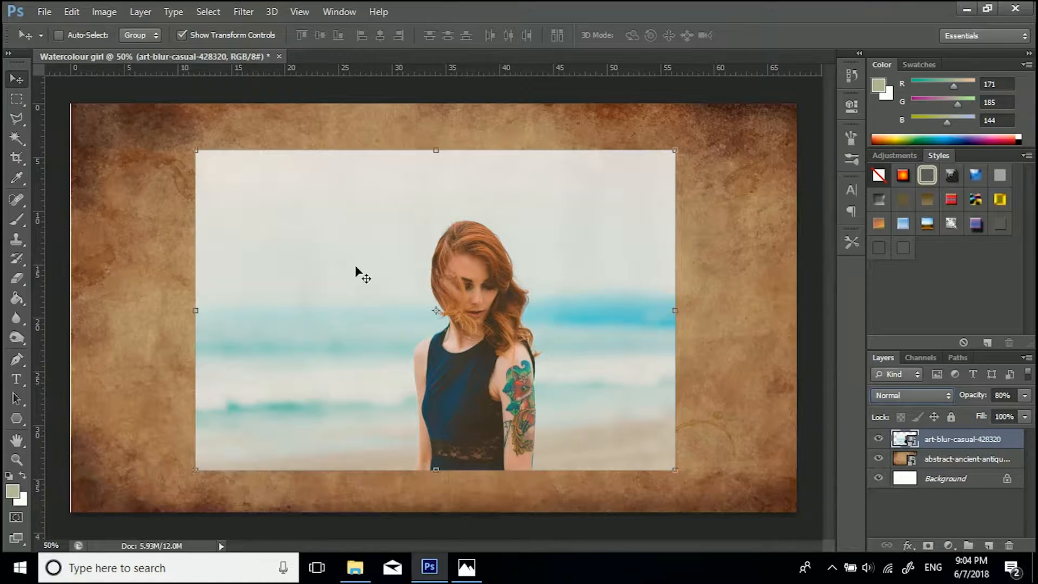
Open the Filter Gallery for the photo layer and replace the Dry Brush effect with a Canvas Texturizer effect shown in the preview
click(252, 12)
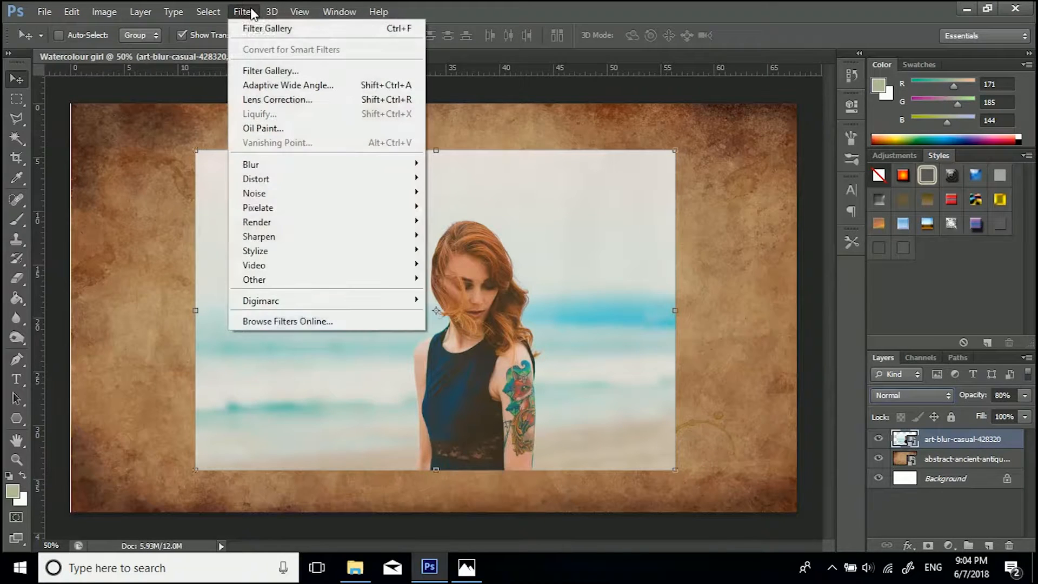
click(275, 71)
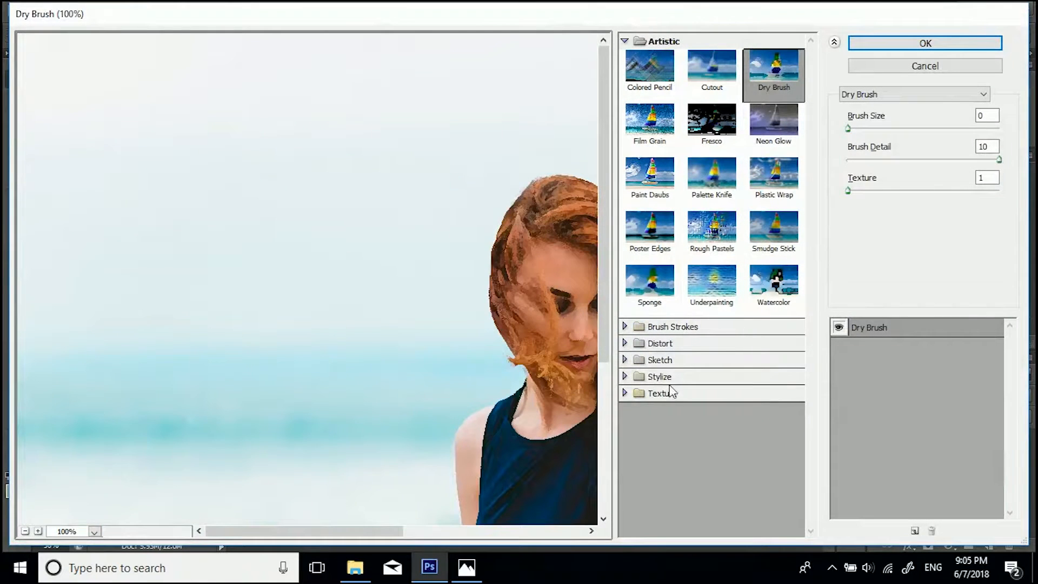
click(661, 393)
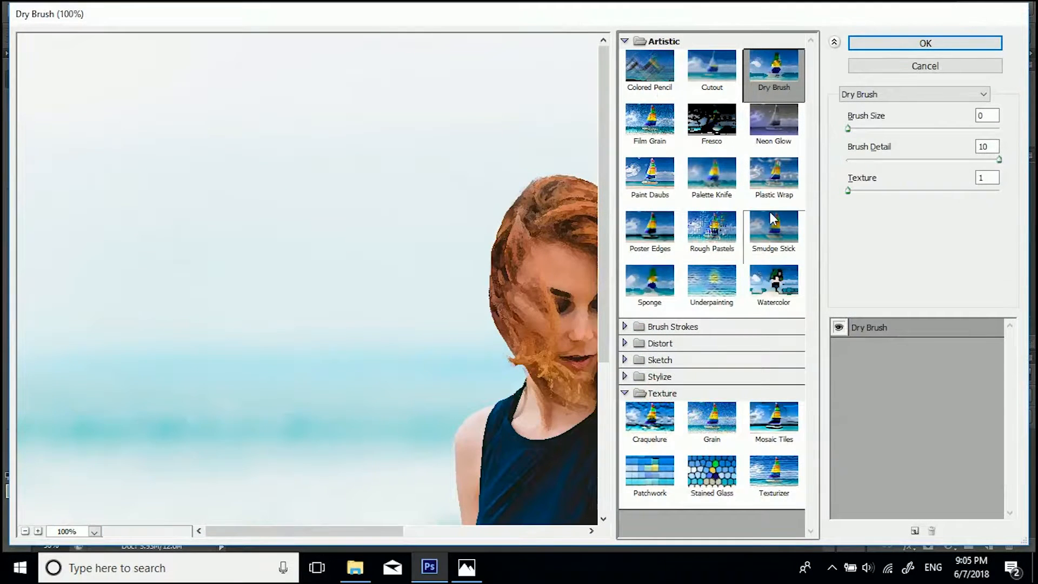
click(838, 327)
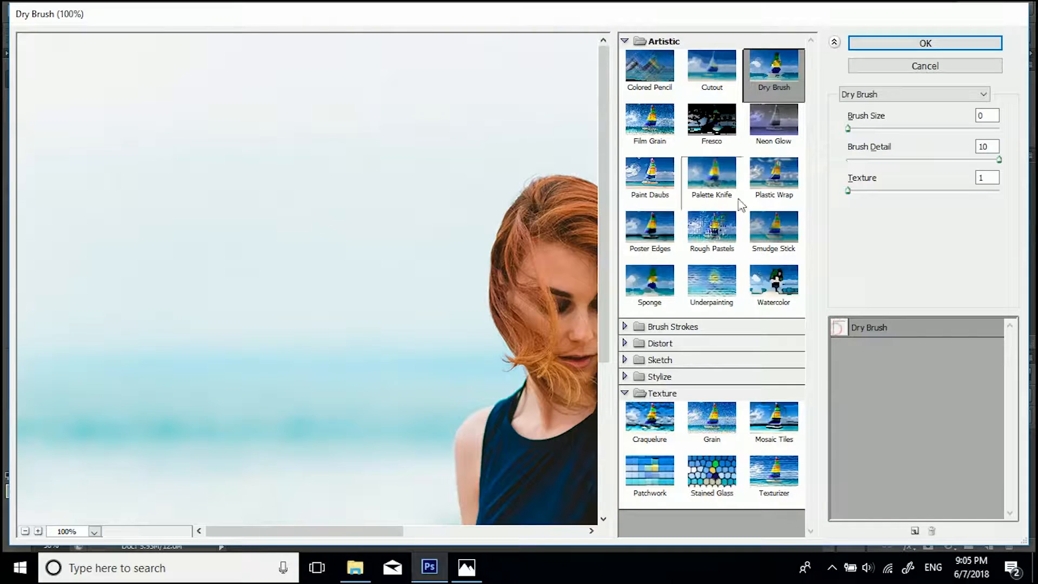
click(625, 41)
drag(541, 282, 306, 216)
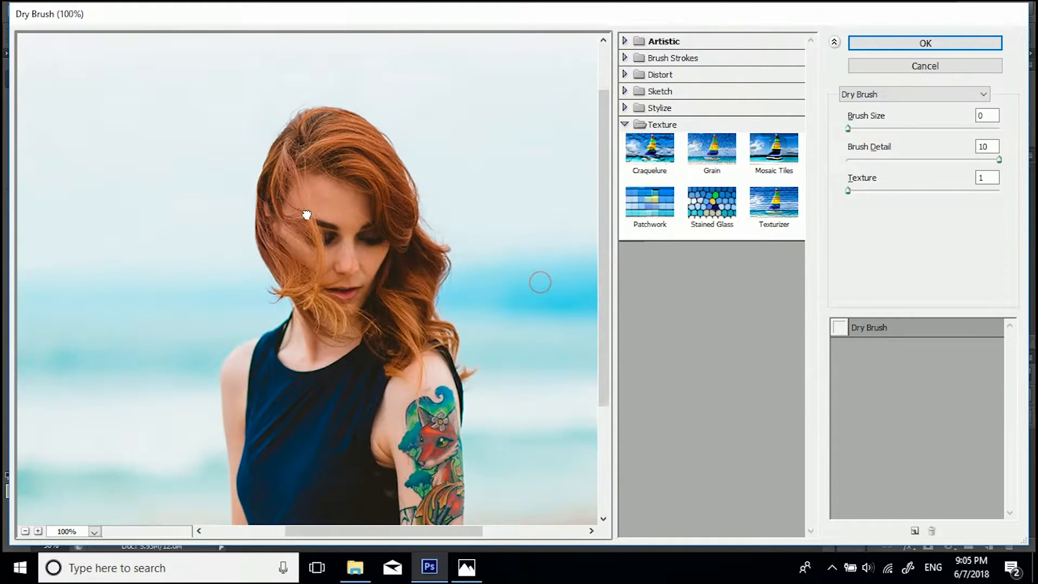
click(762, 207)
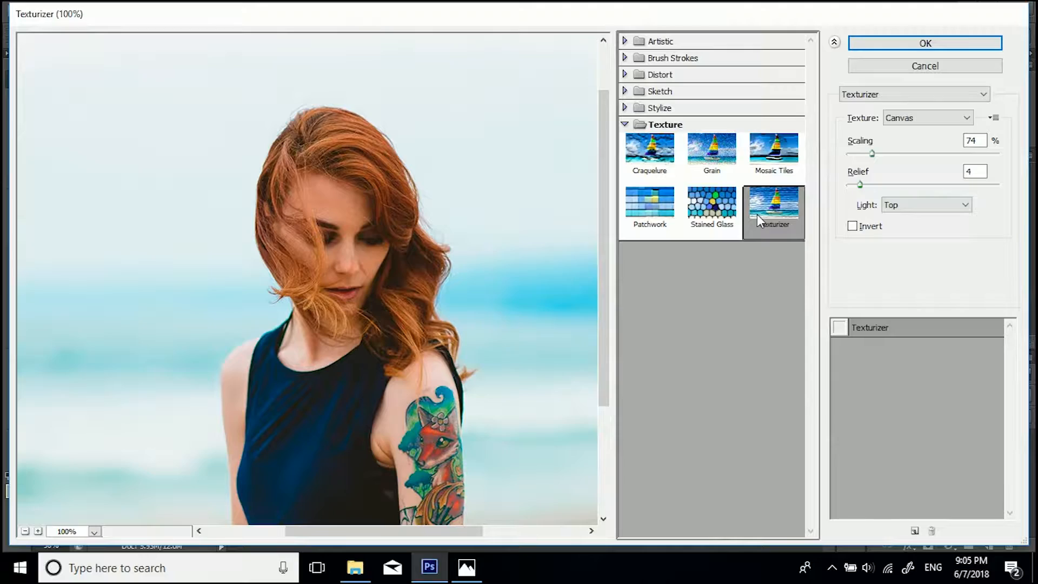
click(839, 328)
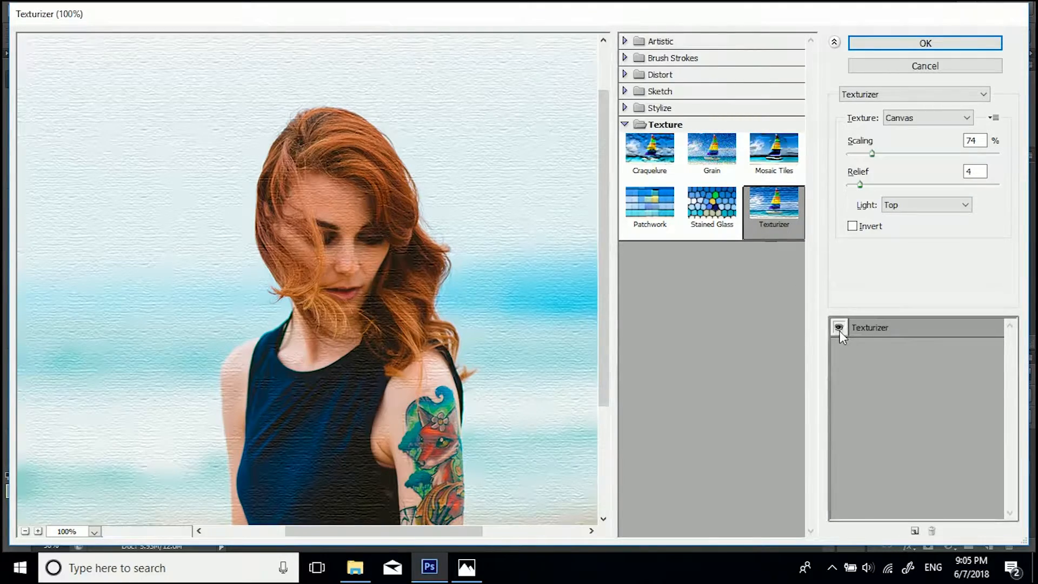
Set the Texturizer scaling to 64% and relief to 5, invert the texture, and apply the filter to the photo
drag(875, 160, 864, 191)
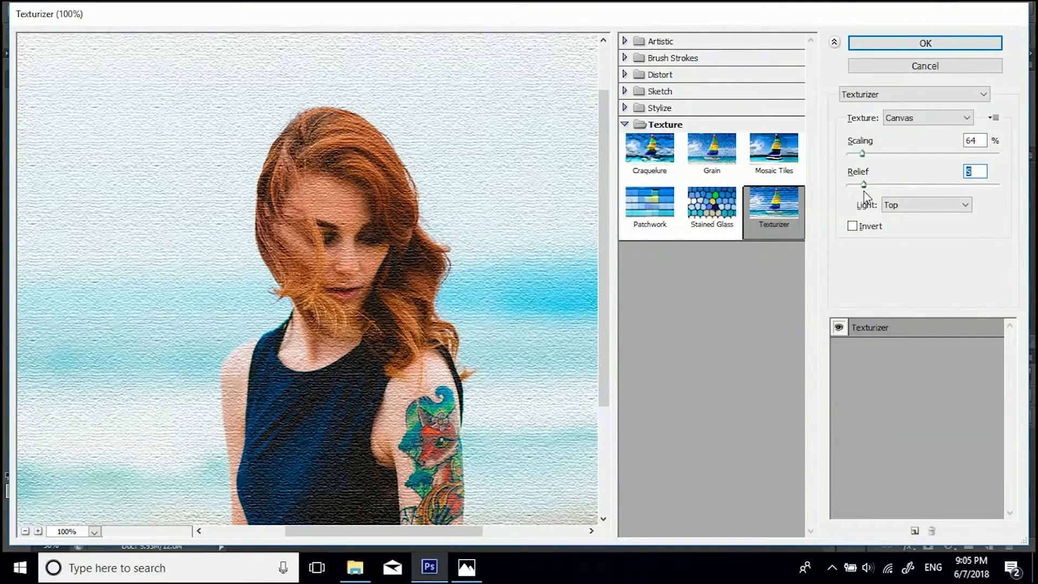
click(852, 227)
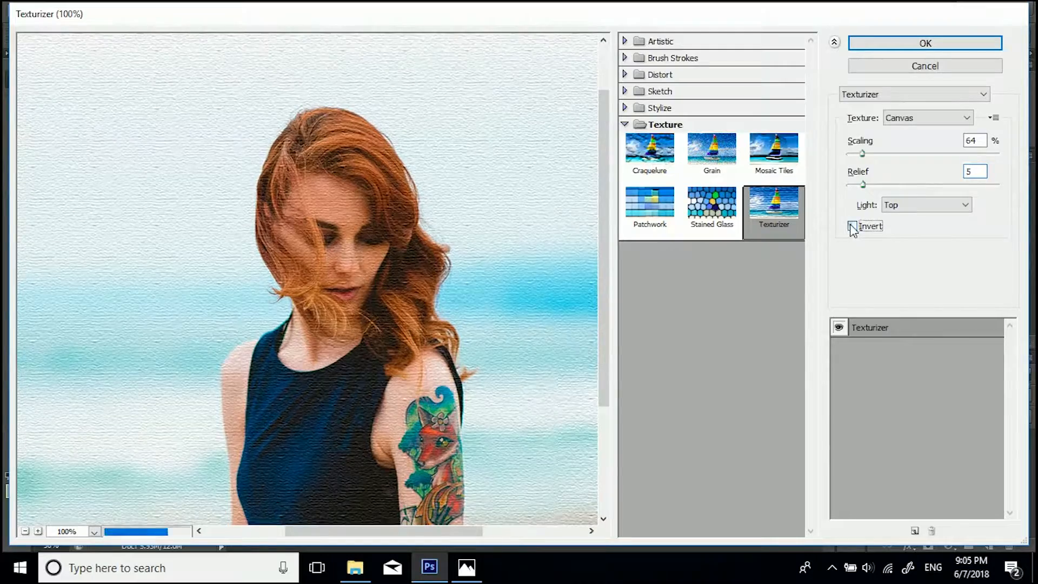
click(887, 42)
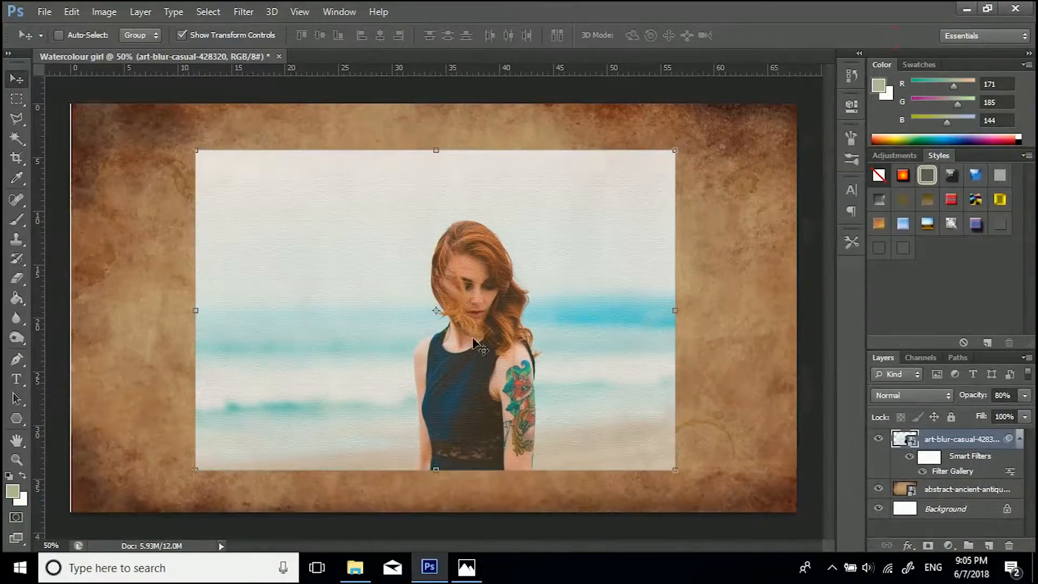
scroll(475, 320, up, 5)
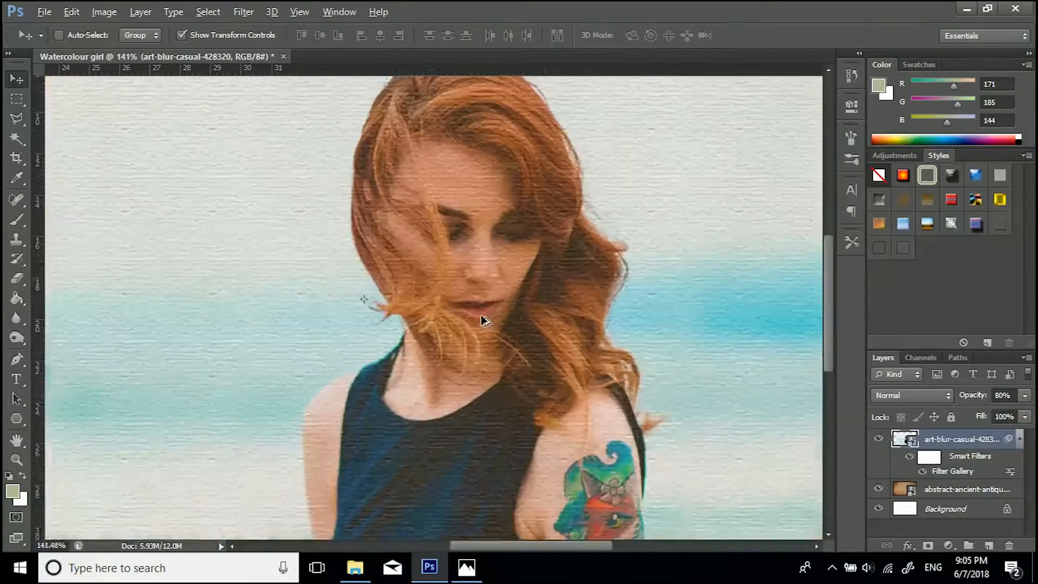
scroll(502, 281, down, 5)
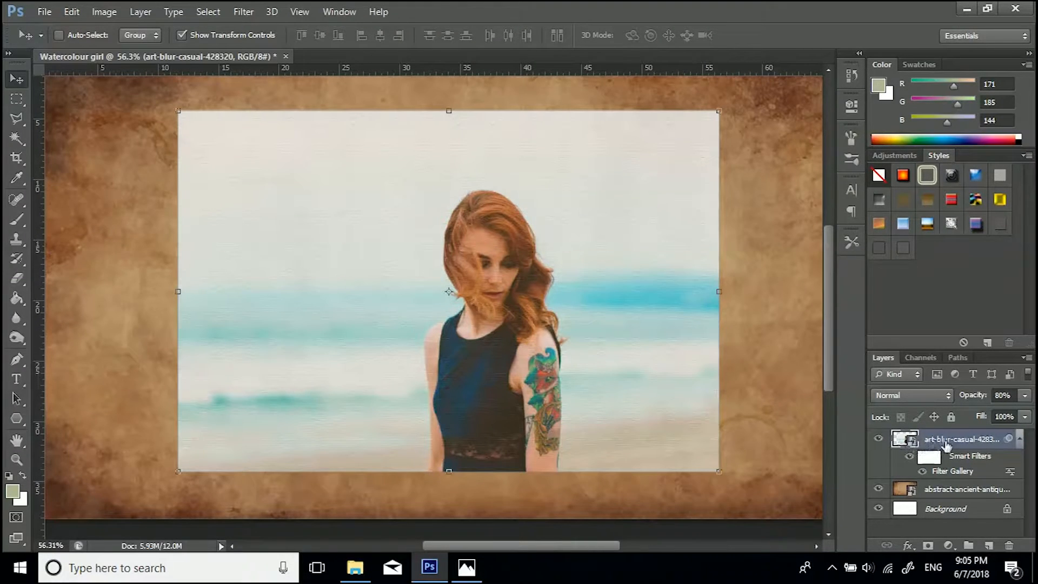
Hide the photo behind a layer mask inverted to black and activate the Brush tool
click(928, 546)
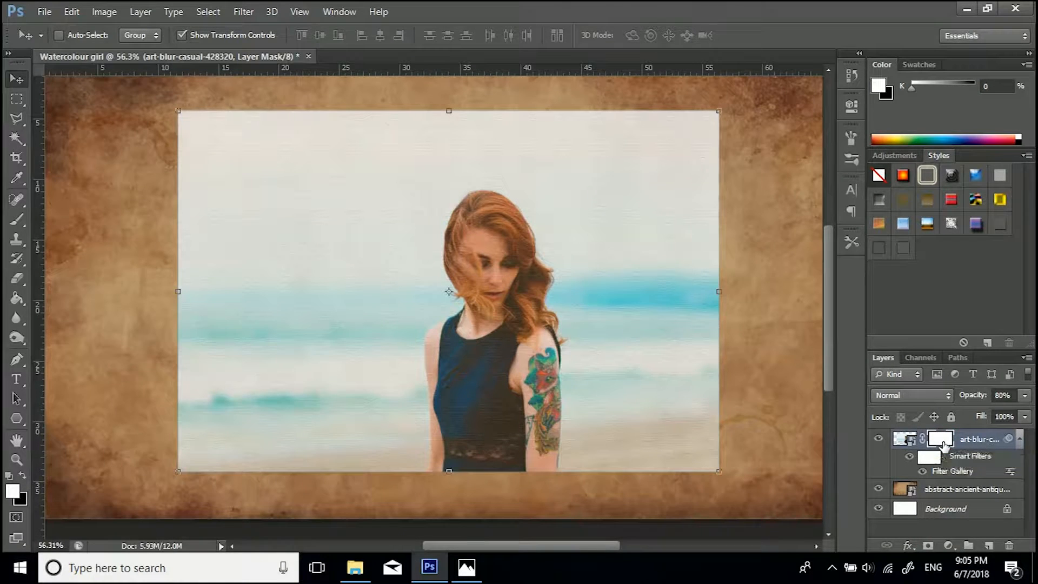
key(ctrl+i)
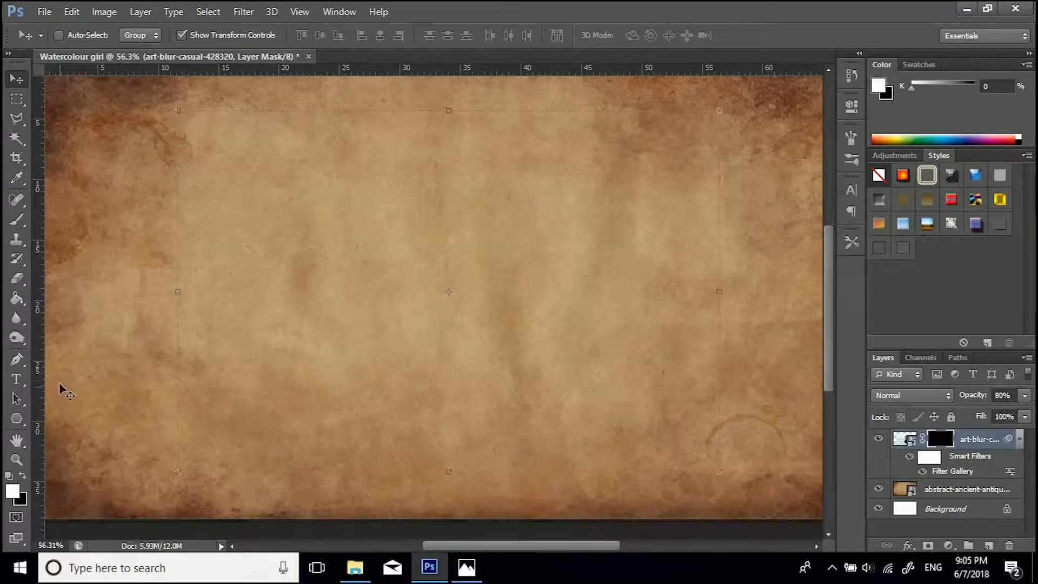
click(17, 219)
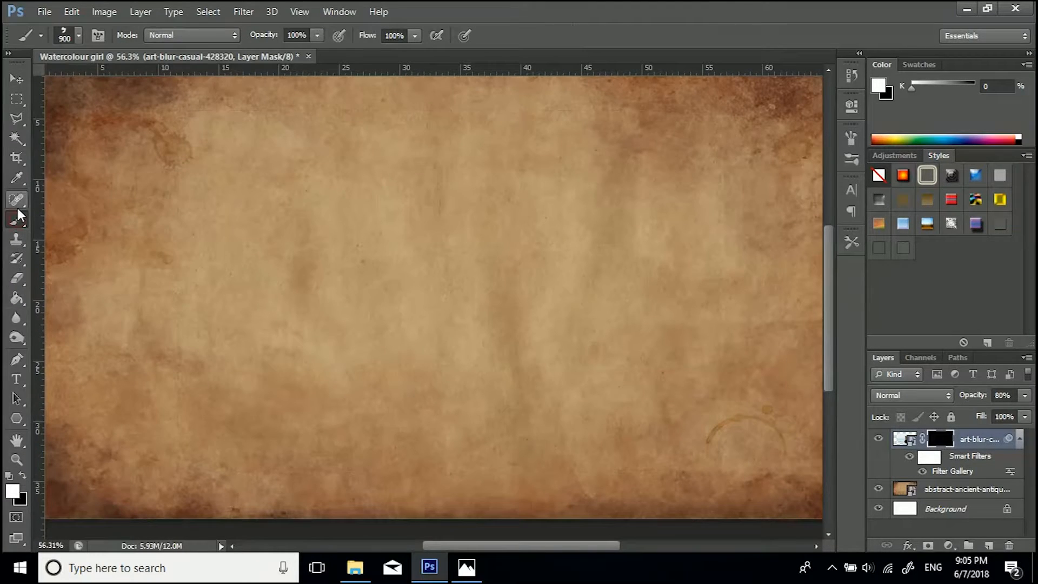
Choose a hard round brush and reduce its size to 175 px for painting on the photo's layer mask
click(75, 36)
click(57, 153)
click(503, 19)
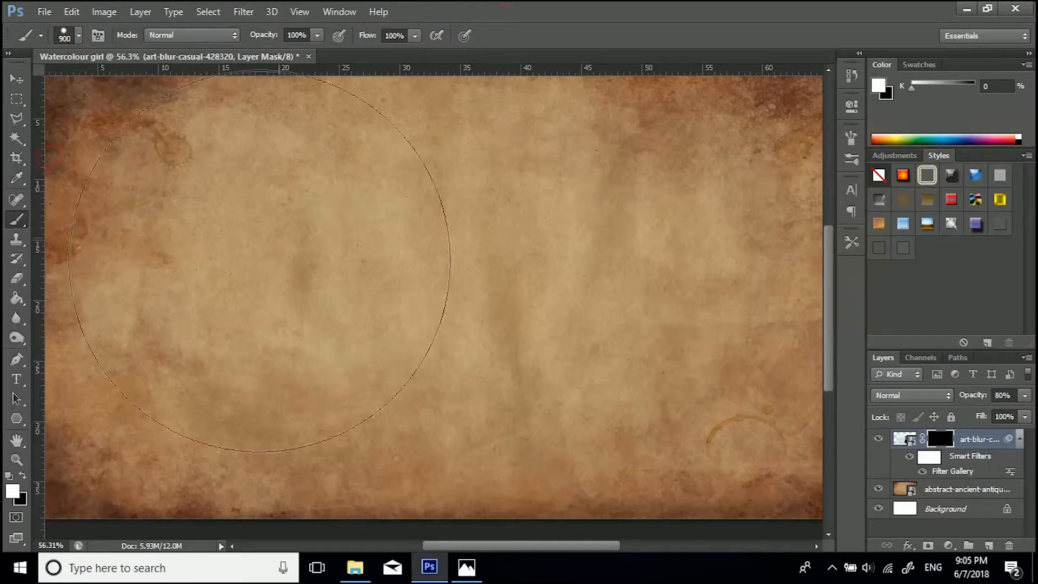
key(bracketleft)
key(bracketleft)
key(bracketleft)
key(bracketleft)
key(bracketleft)
key(bracketleft)
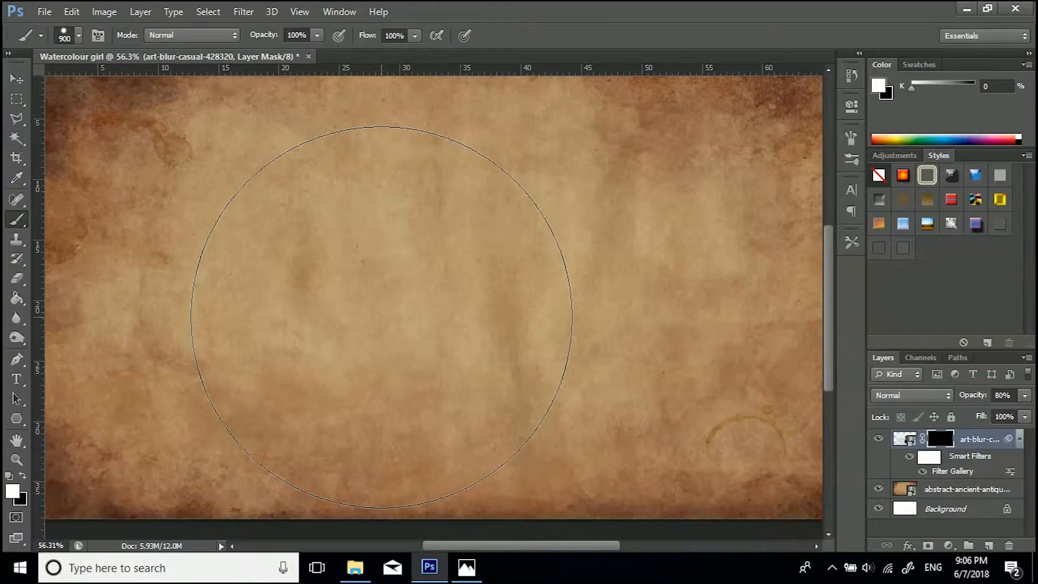
key(bracketleft)
key(bracketleft)
key(bracketleft)
Try revealing the woman with broad white round-brush strokes on the mask, and refill the mask with black
mouse_move(222, 343)
mouse_down()
mouse_move(263, 314)
mouse_move(447, 242)
mouse_move(627, 248)
mouse_move(529, 328)
mouse_move(497, 327)
mouse_up()
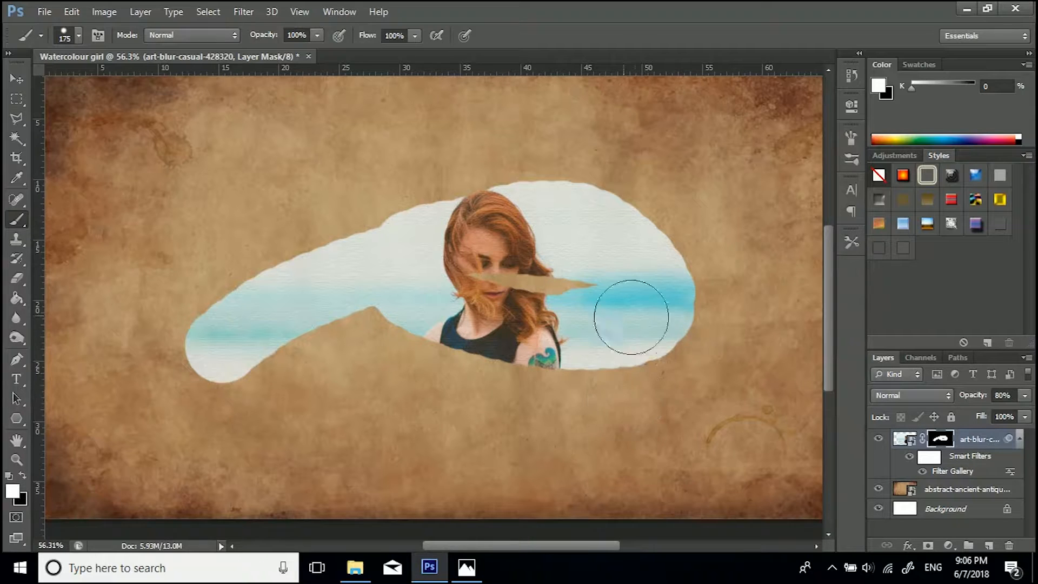
mouse_move(637, 313)
mouse_down()
mouse_move(460, 289)
mouse_move(378, 324)
mouse_up()
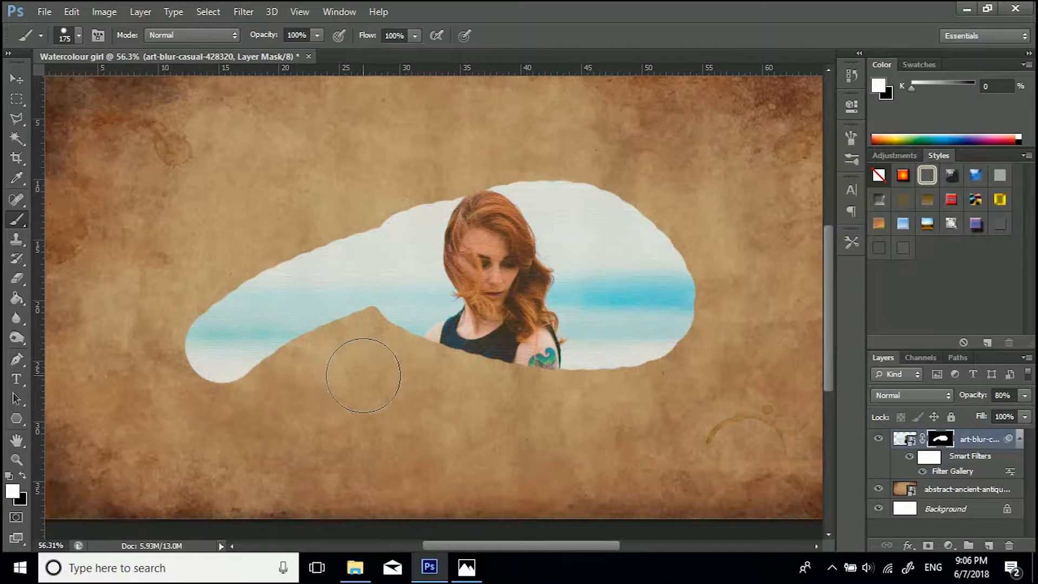
key(ctrl+z)
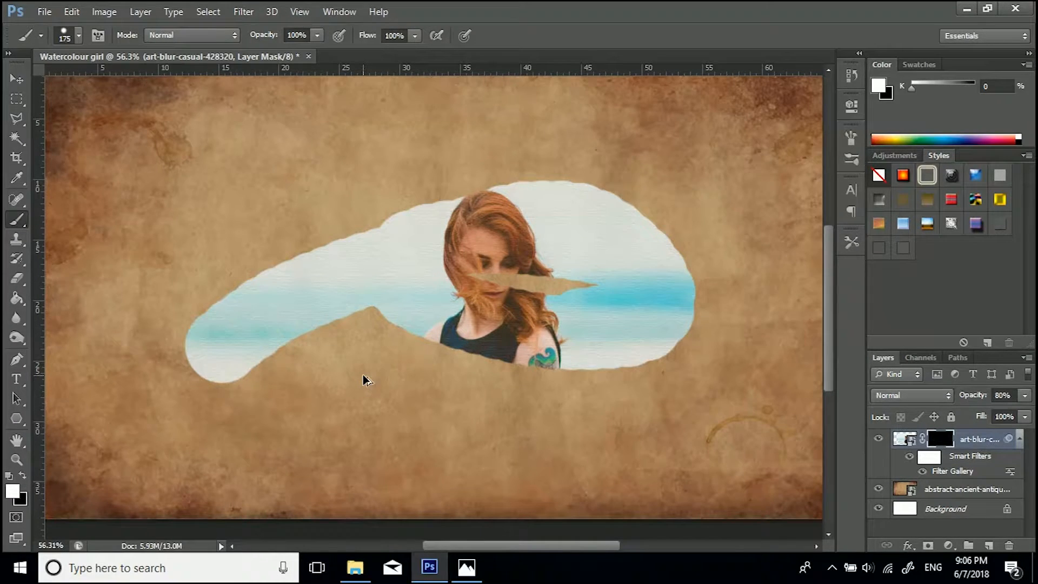
key(ctrl+BackSpace)
Load the Danger Pig Strokes 01 brush set from the Tutorial Resources folder on the desktop
click(79, 35)
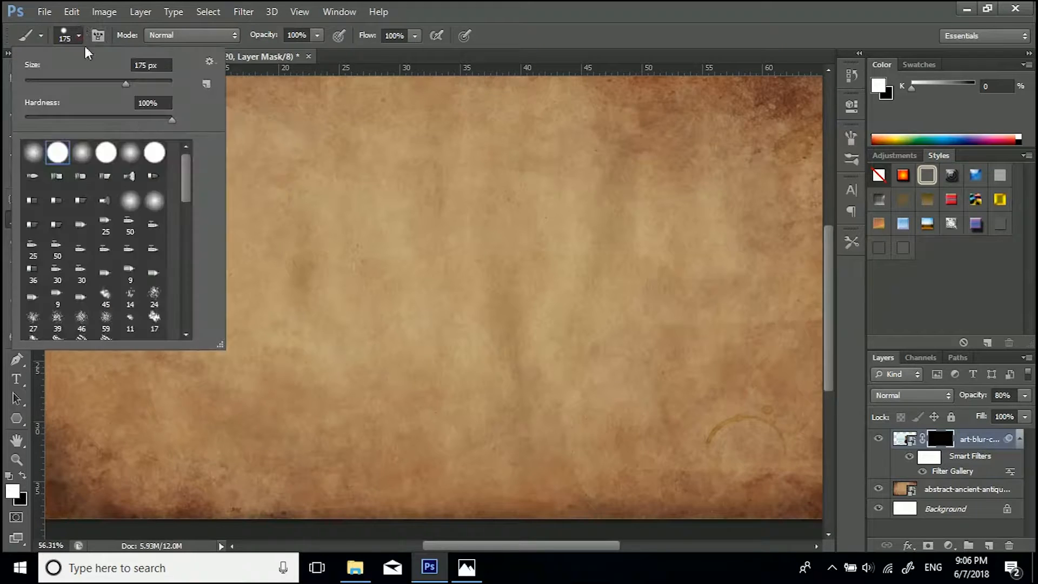
drag(185, 181, 187, 346)
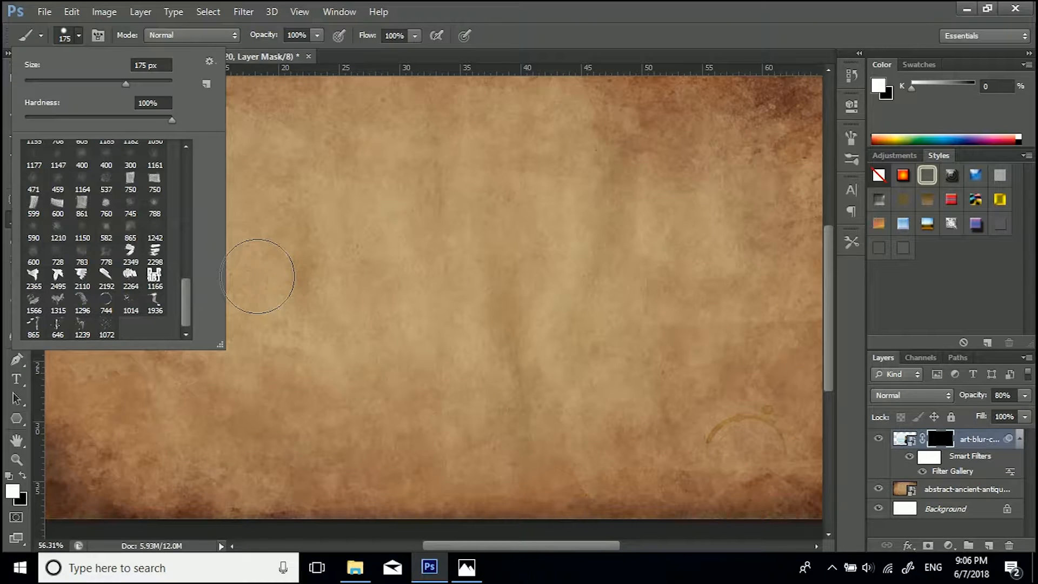
click(210, 61)
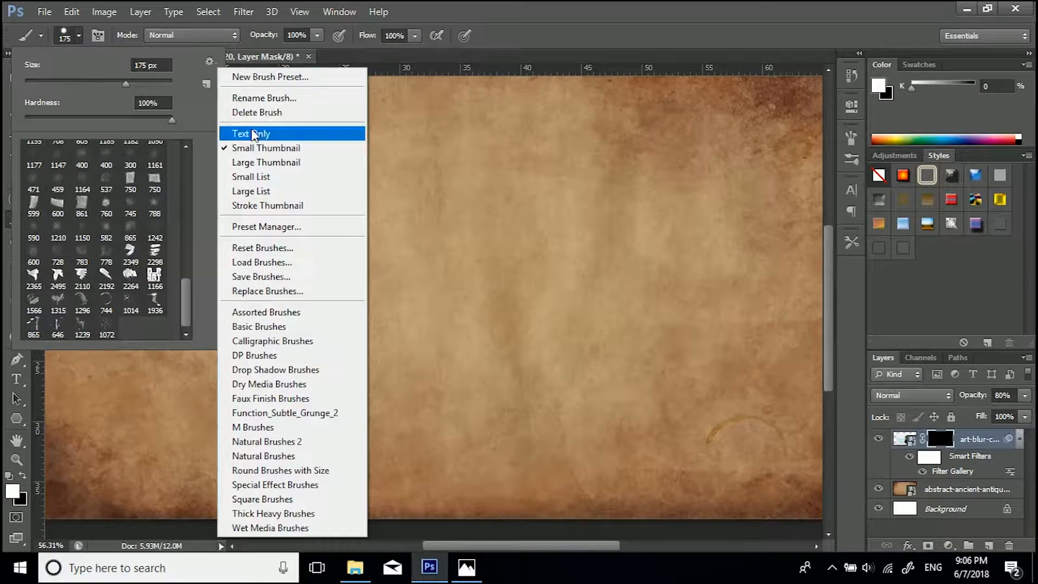
click(264, 263)
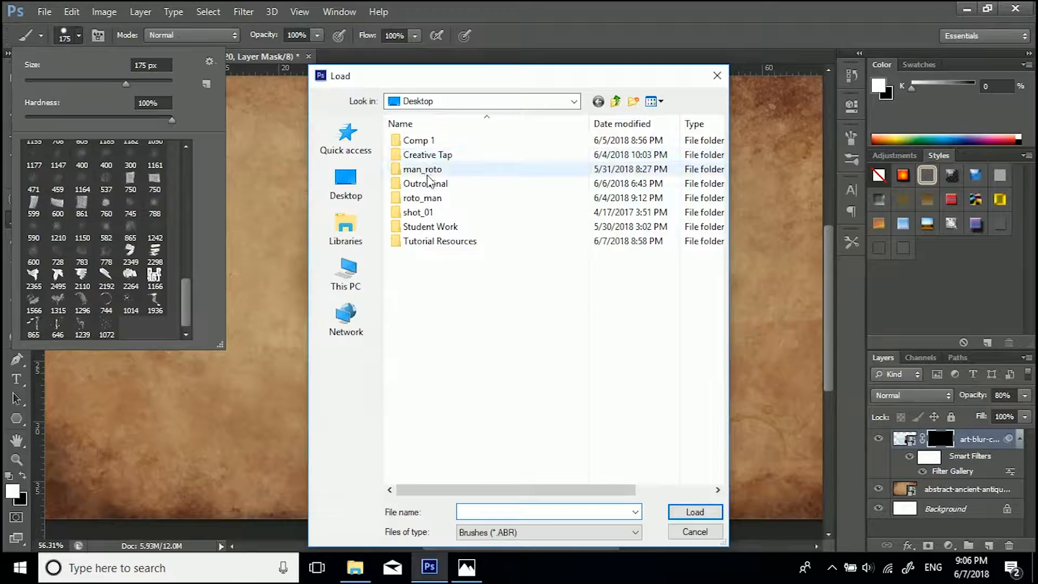
double_click(428, 243)
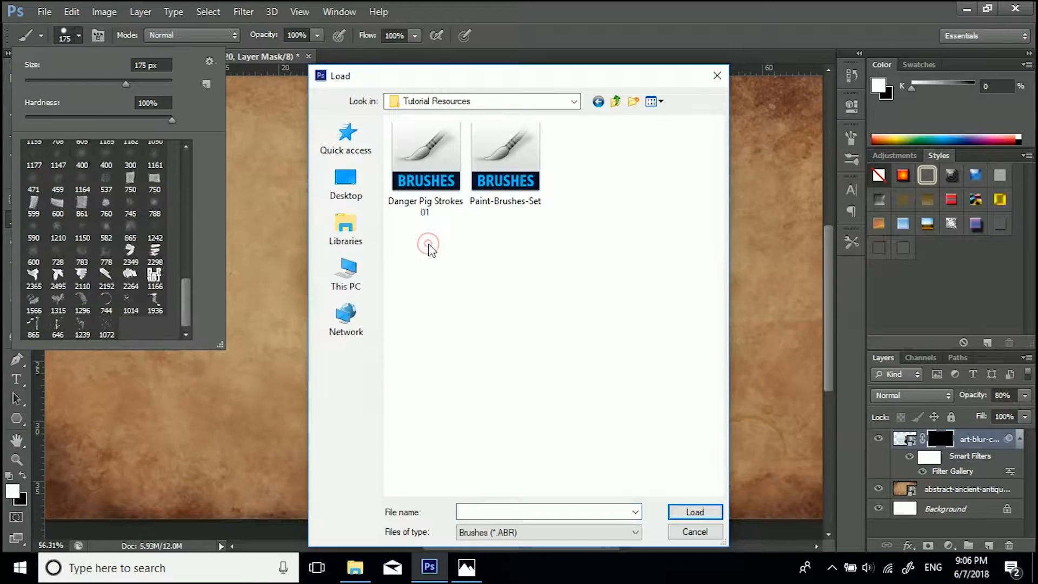
click(434, 167)
click(478, 165)
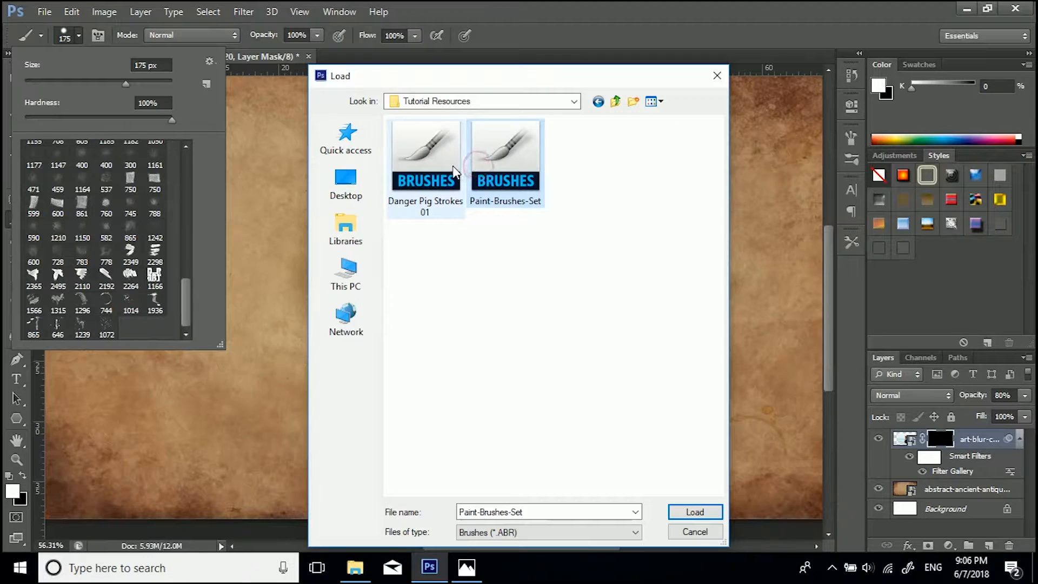
click(452, 165)
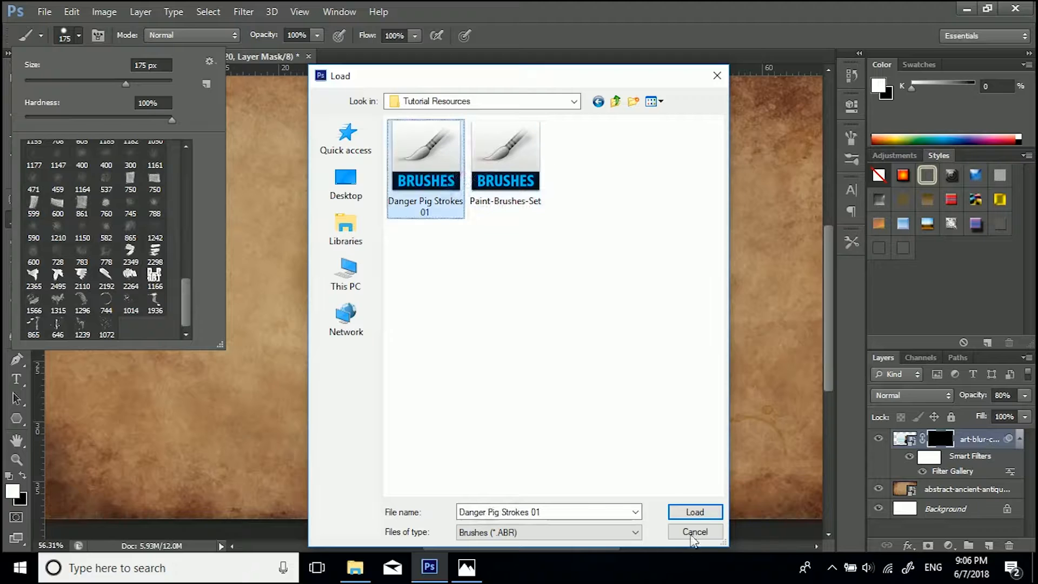
click(692, 512)
Select the 2264 px paint-stroke brush and resize it to 800 px
drag(186, 181, 188, 339)
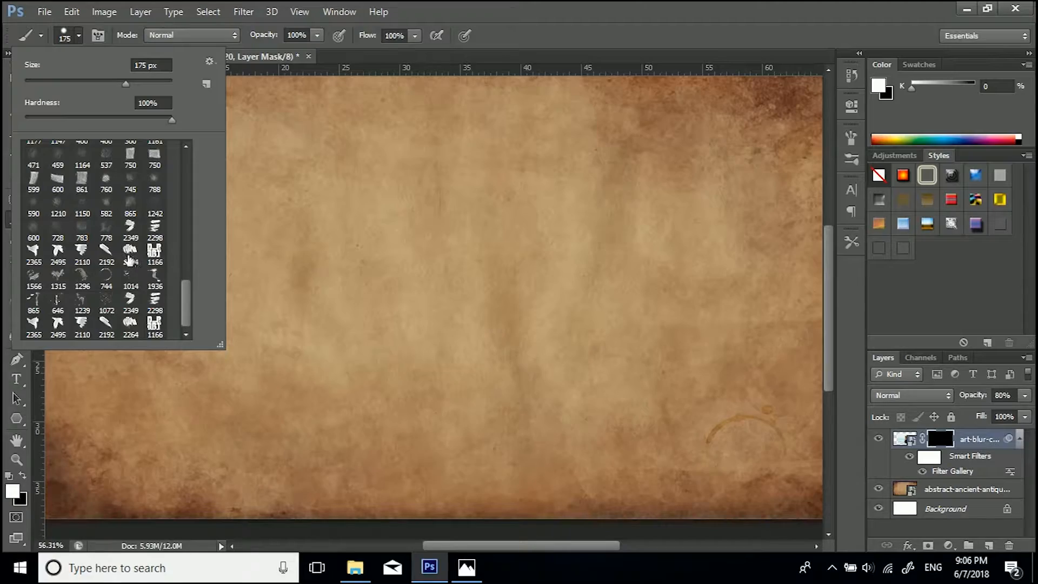
click(624, 26)
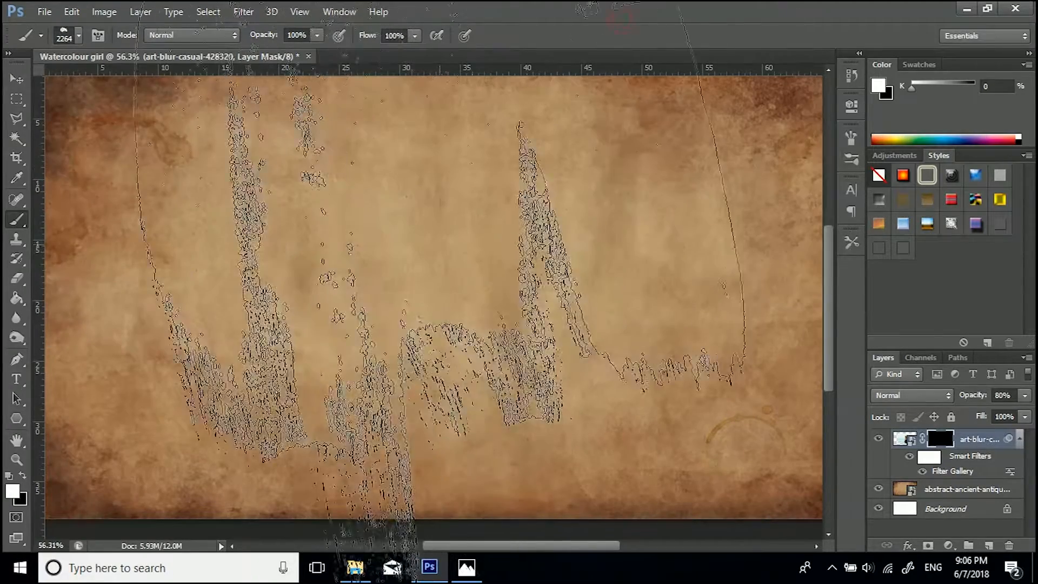
key(bracketleft)
key(bracketleft)
key(bracketleft)
key(bracketleft)
key(bracketleft)
key(bracketleft)
key(bracketleft)
key(bracketleft)
key(bracketleft)
key(bracketleft)
key(bracketleft)
key(bracketleft)
key(bracketleft)
key(bracketleft)
key(bracketleft)
key(bracketleft)
key(bracketleft)
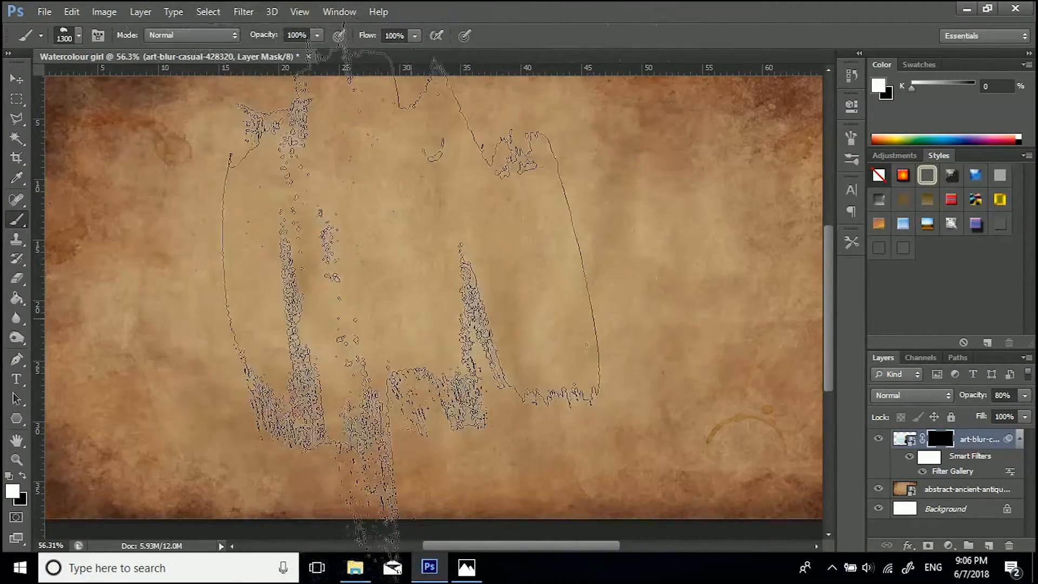
key(bracketleft)
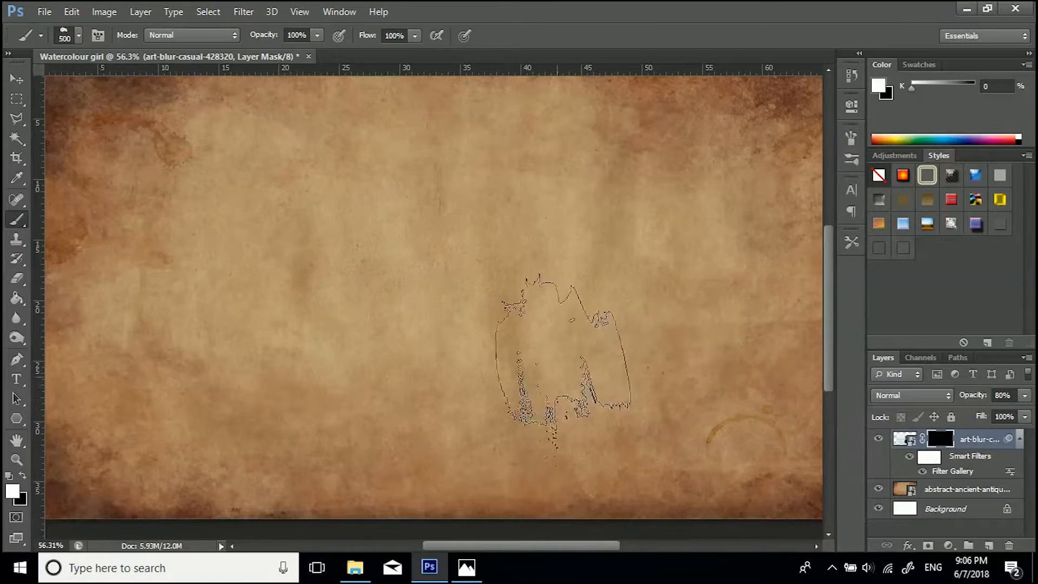
key(bracketright)
key(bracketright)
key(bracketright)
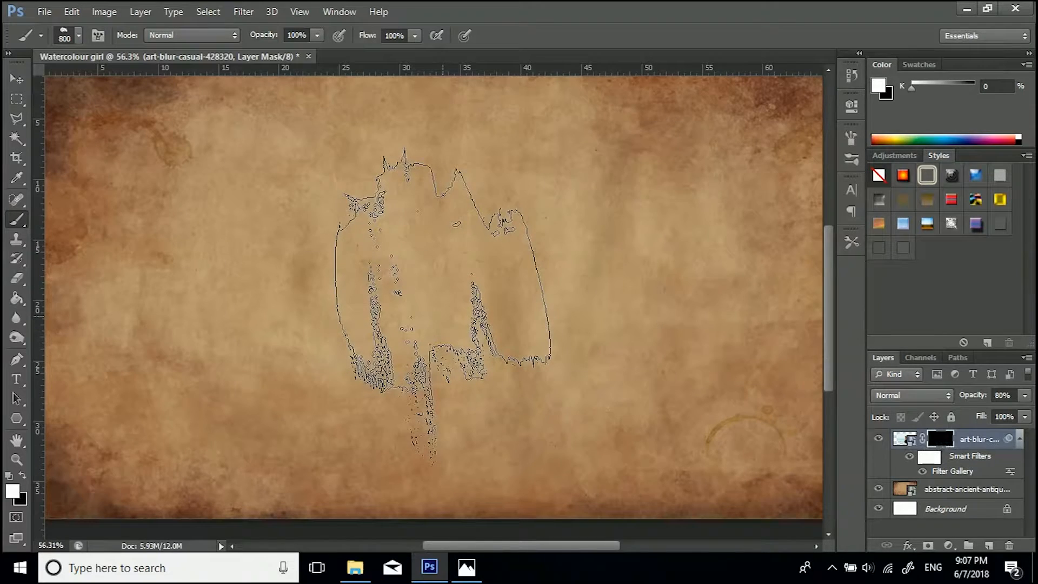
Stamp the 800 px paint stroke on the mask, undo it, and stamp it again centred over the woman
click(442, 316)
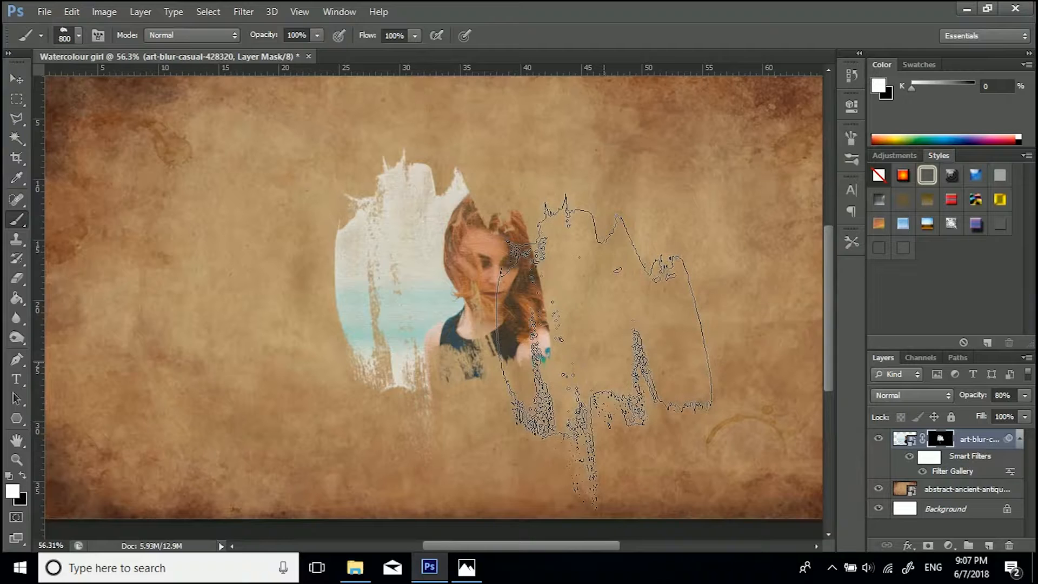
key(ctrl+z)
click(493, 322)
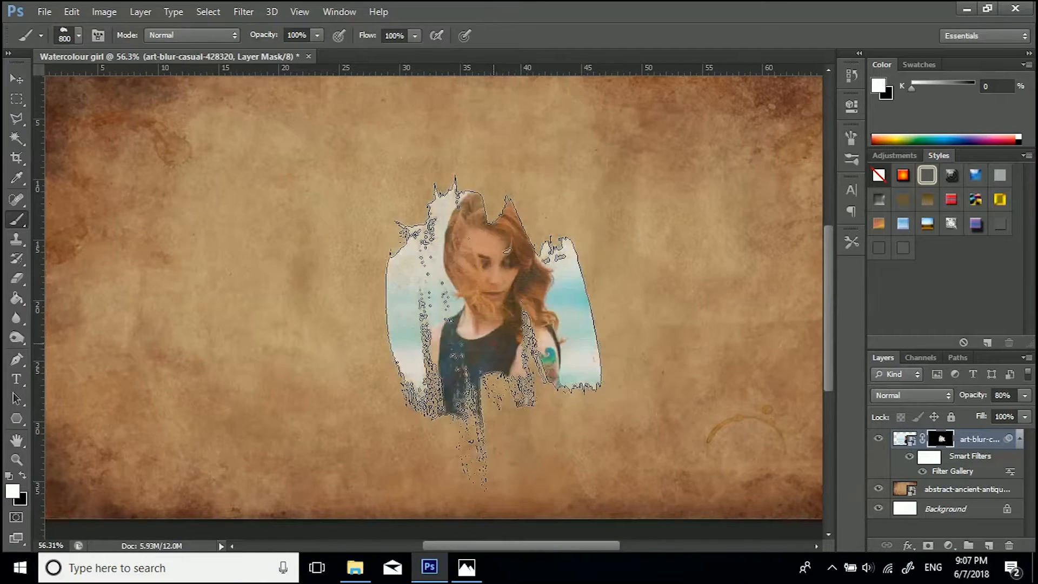
Select the 2192 px diagonal stroke brush, resize it to 800 px and stamp it on the mask from the woman's upper left down across her arm
click(79, 36)
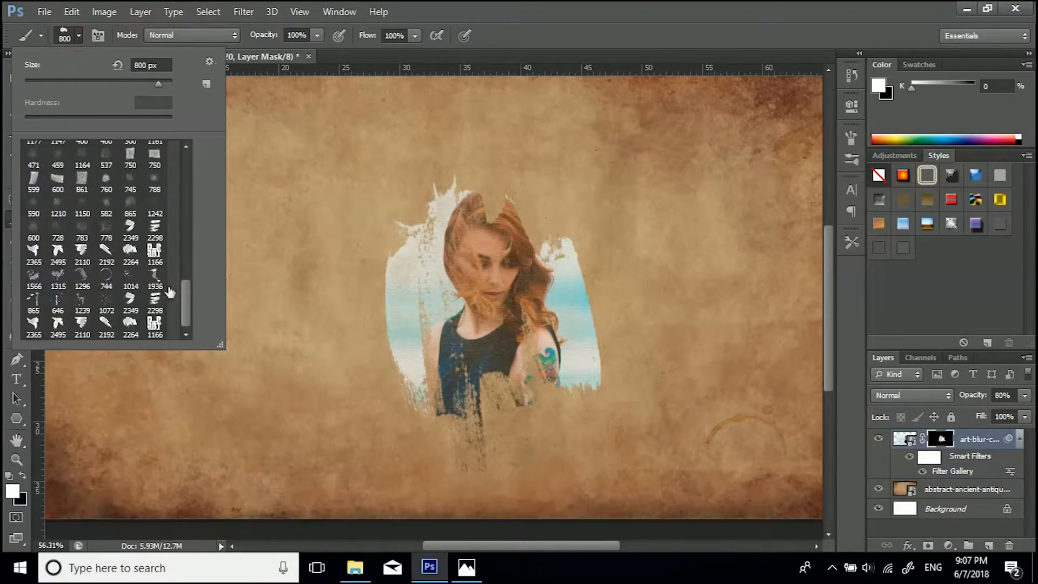
click(568, 13)
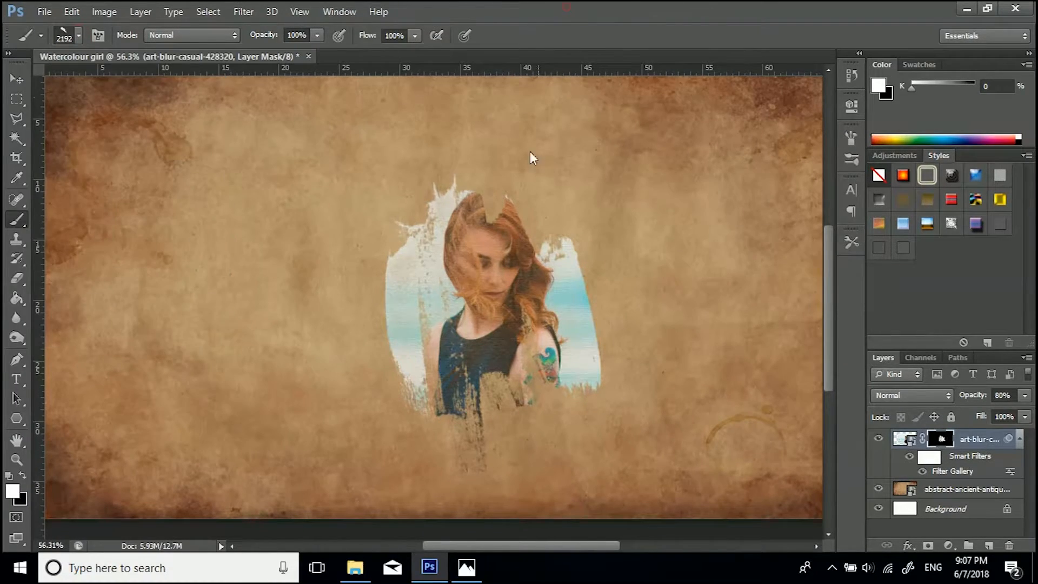
key(bracketleft)
key(bracketleft)
key(bracketleft)
key(bracketleft)
key(bracketleft)
key(bracketleft)
key(bracketleft)
key(bracketleft)
key(bracketleft)
key(bracketleft)
key(bracketleft)
key(bracketleft)
key(bracketleft)
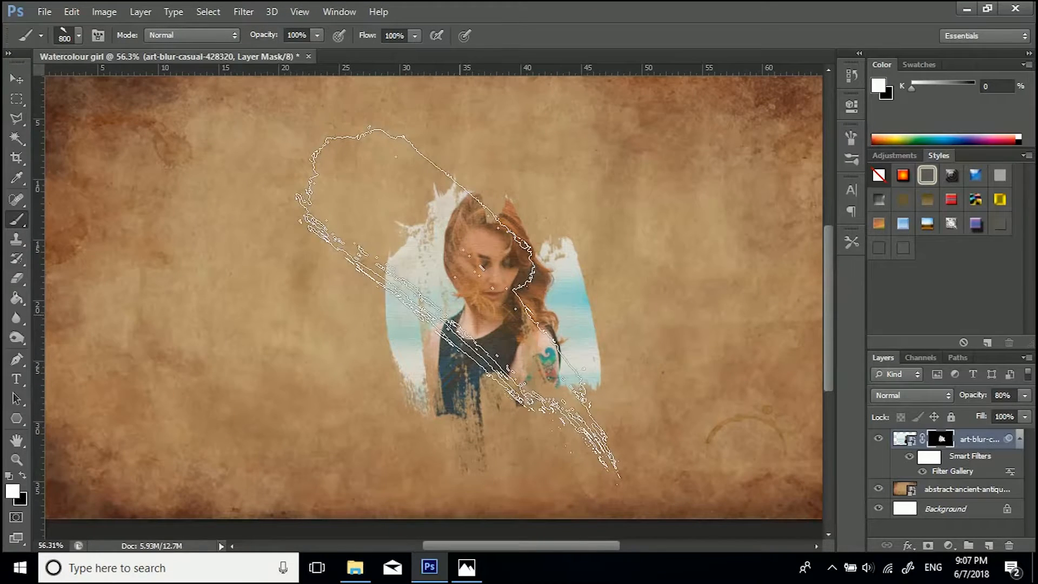
click(459, 302)
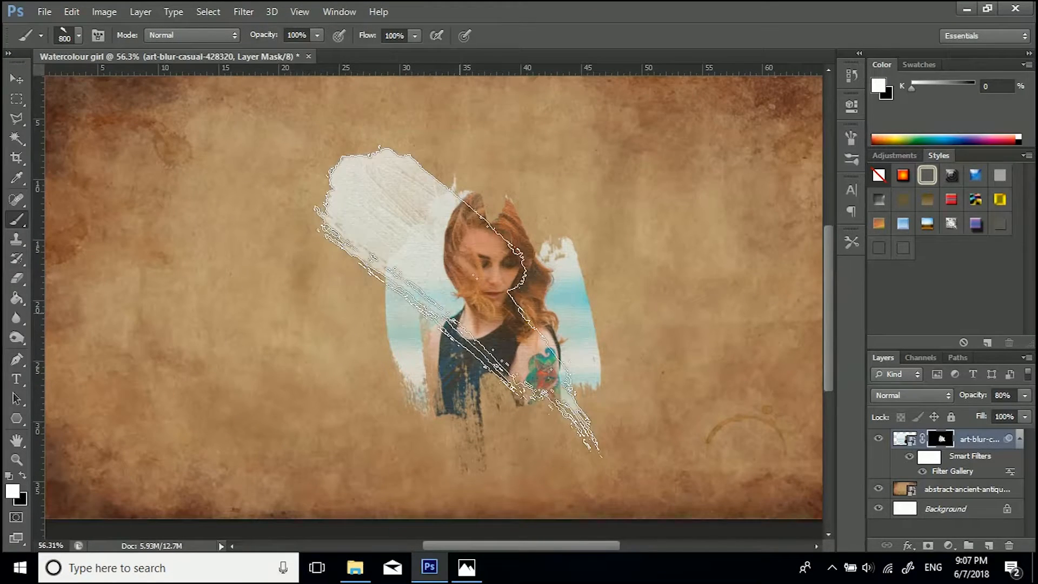
Select the 2298 px zigzag stroke brush and reduce its size to 900 px
click(77, 36)
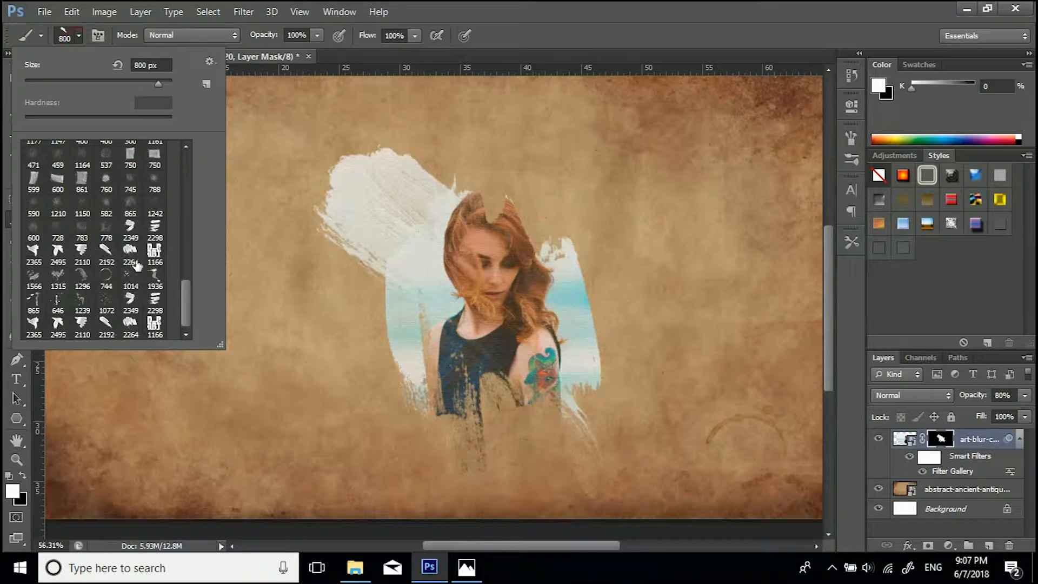
click(154, 259)
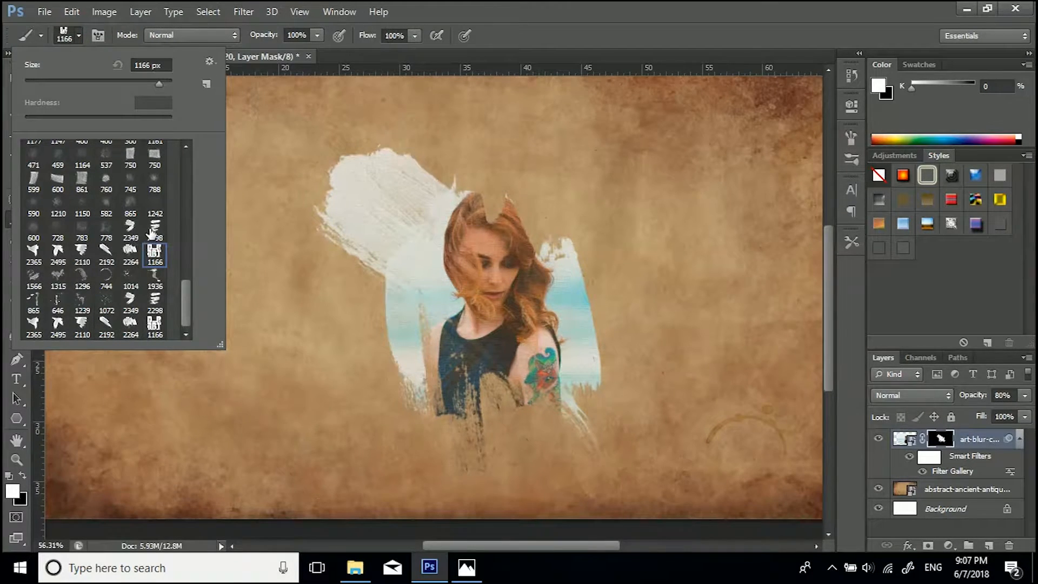
click(658, 3)
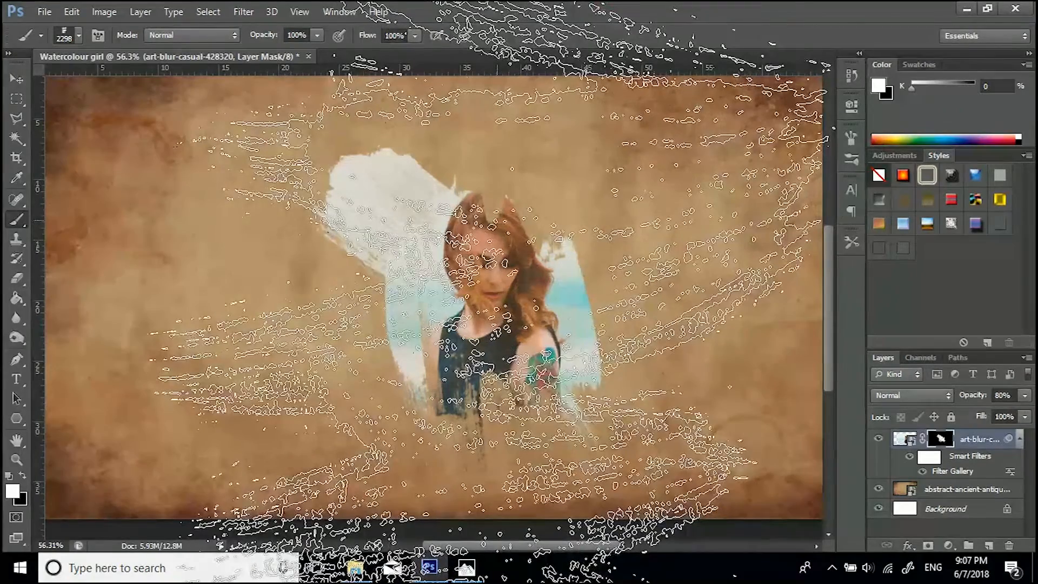
key(bracketleft)
key(bracketleft)
key(bracketleft)
key(bracketleft)
key(bracketleft)
key(bracketleft)
key(bracketleft)
key(bracketleft)
key(bracketleft)
key(bracketleft)
key(bracketleft)
key(bracketleft)
key(bracketleft)
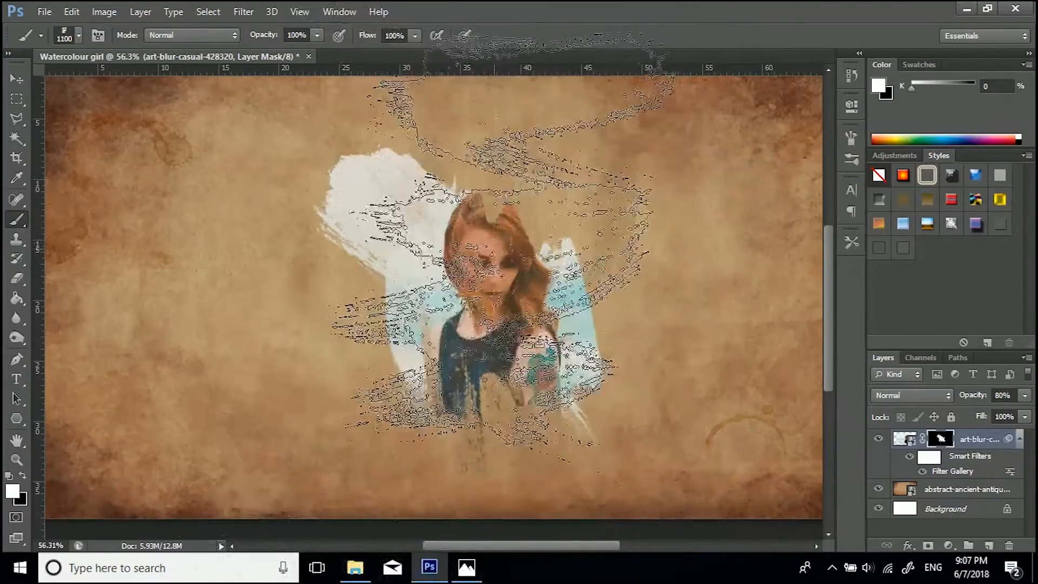
Stamp the zigzag stroke on the mask, undo it, and stamp it again slightly lower to reveal the woman's hair and tattooed arm
click(533, 284)
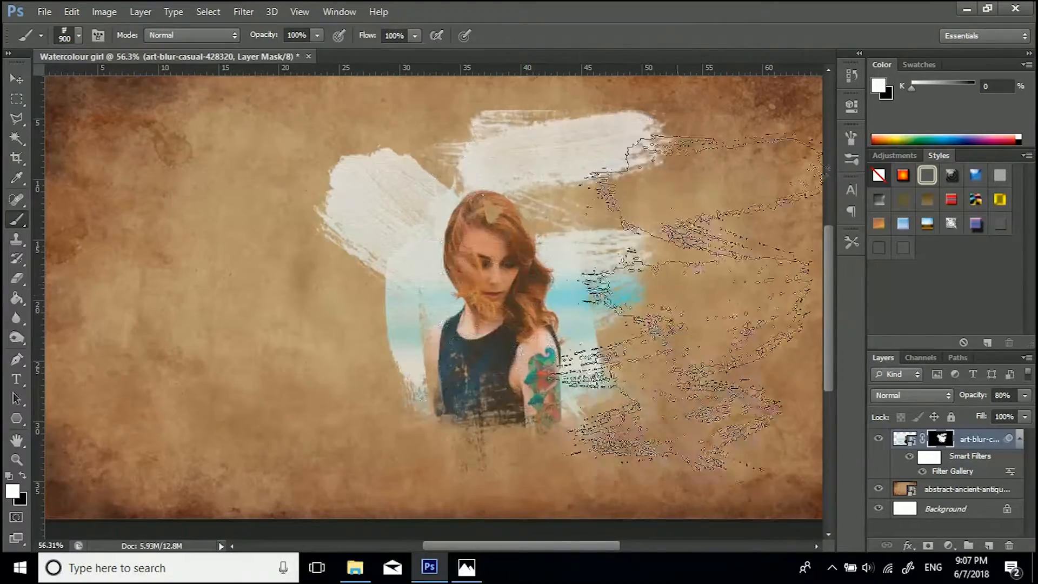
key(ctrl+z)
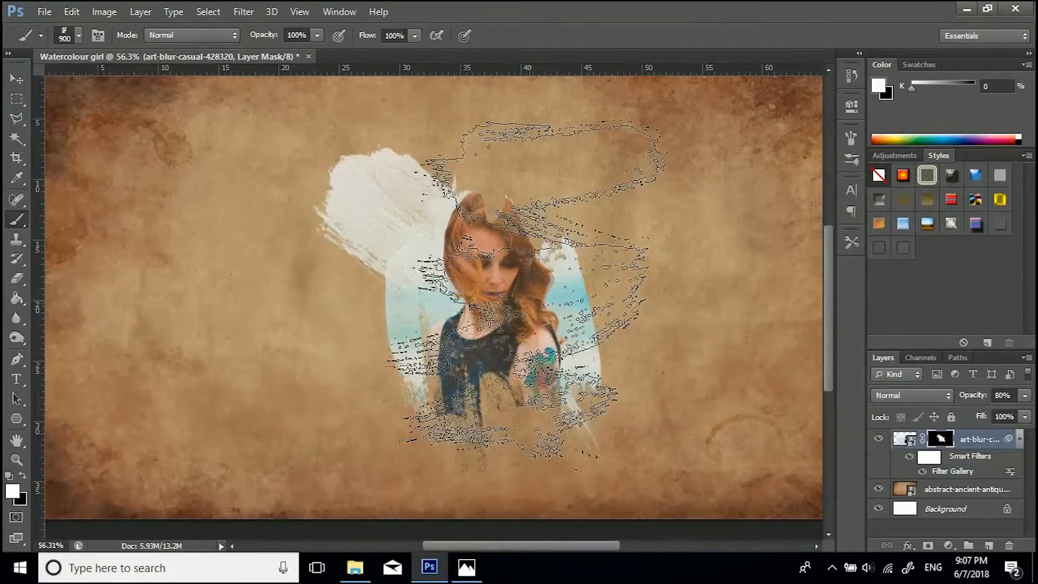
click(529, 299)
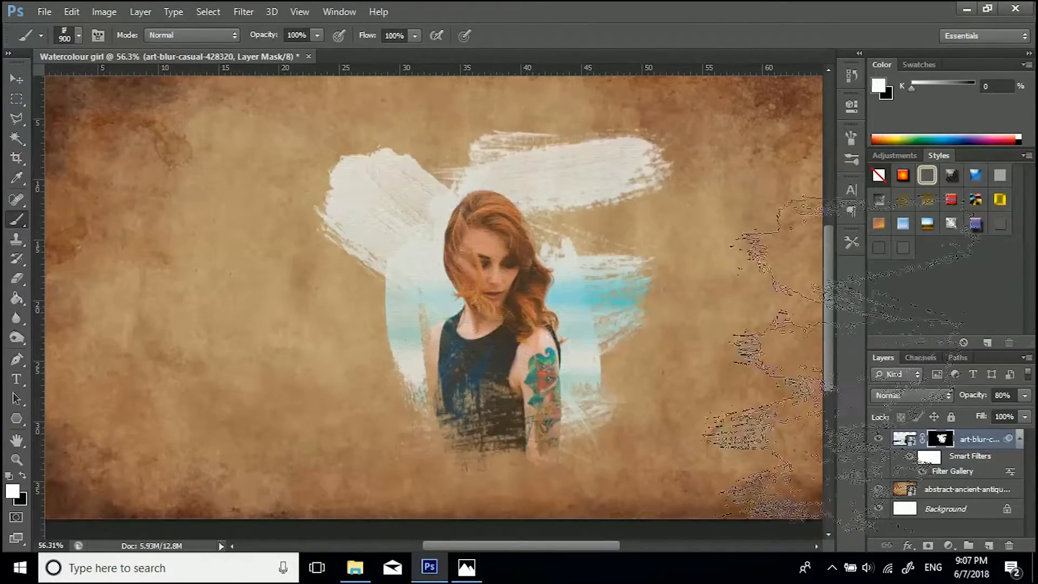
Load the Paint-Brushes-Set brush file and select its 1072 px brush at the end of the brush presets
click(80, 35)
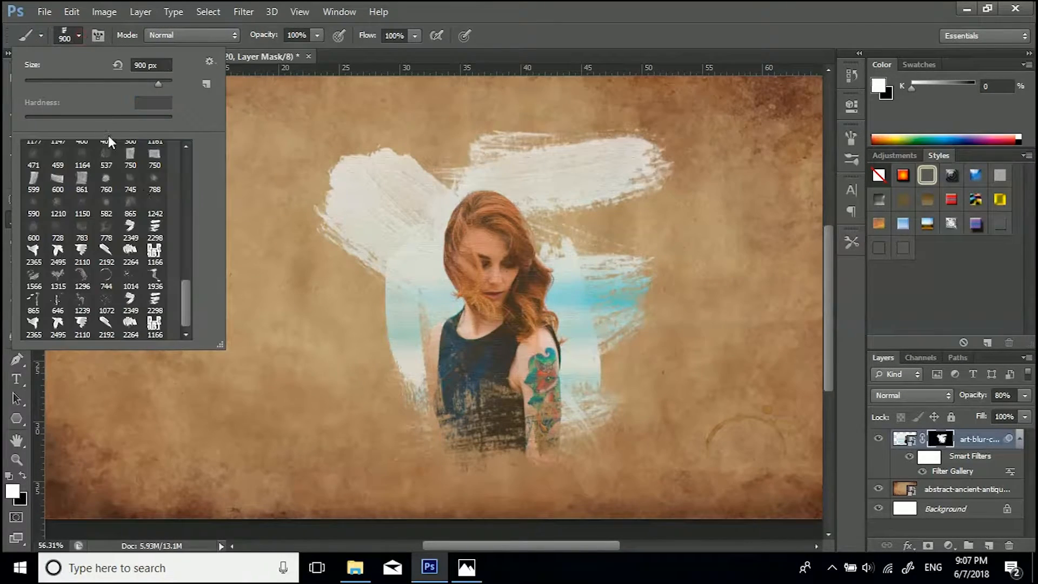
click(208, 63)
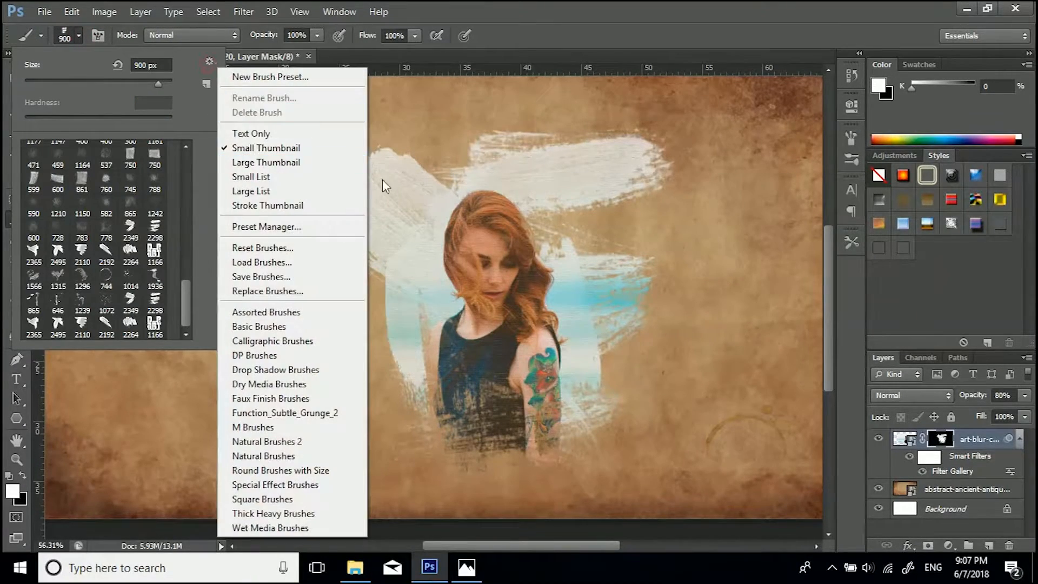
click(265, 262)
click(498, 163)
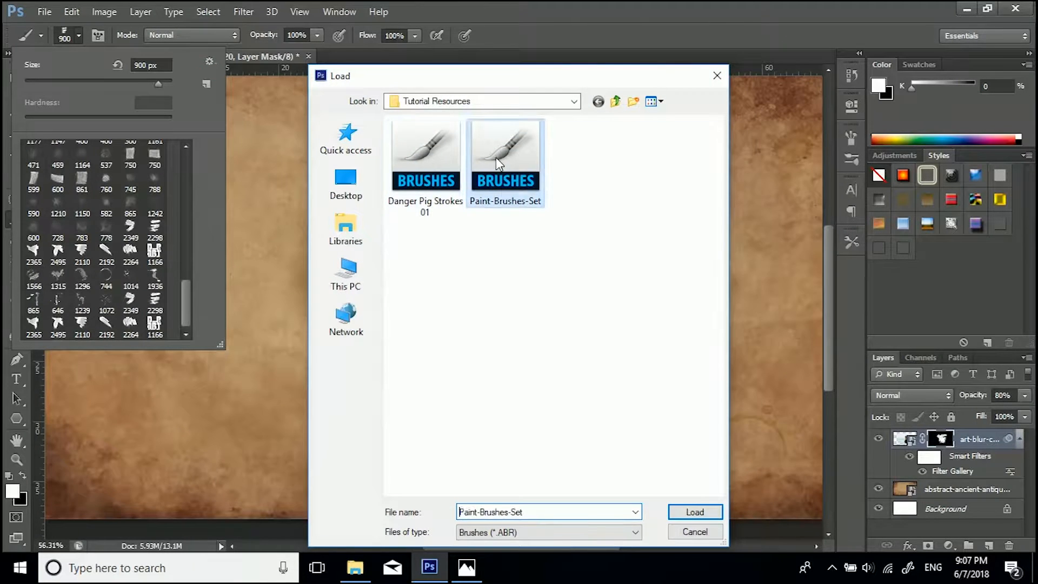
click(684, 513)
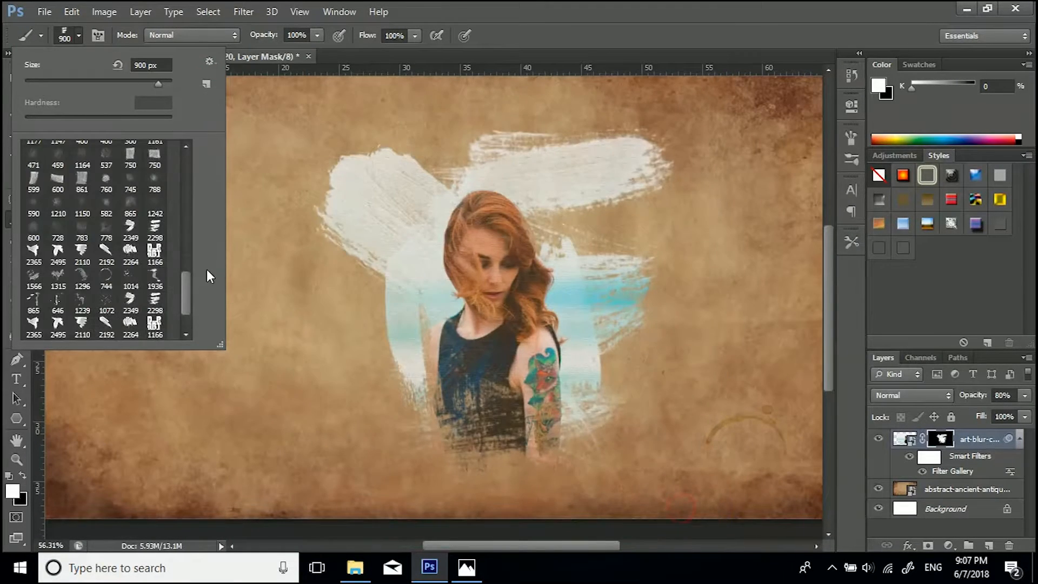
scroll(183, 303, down, 2)
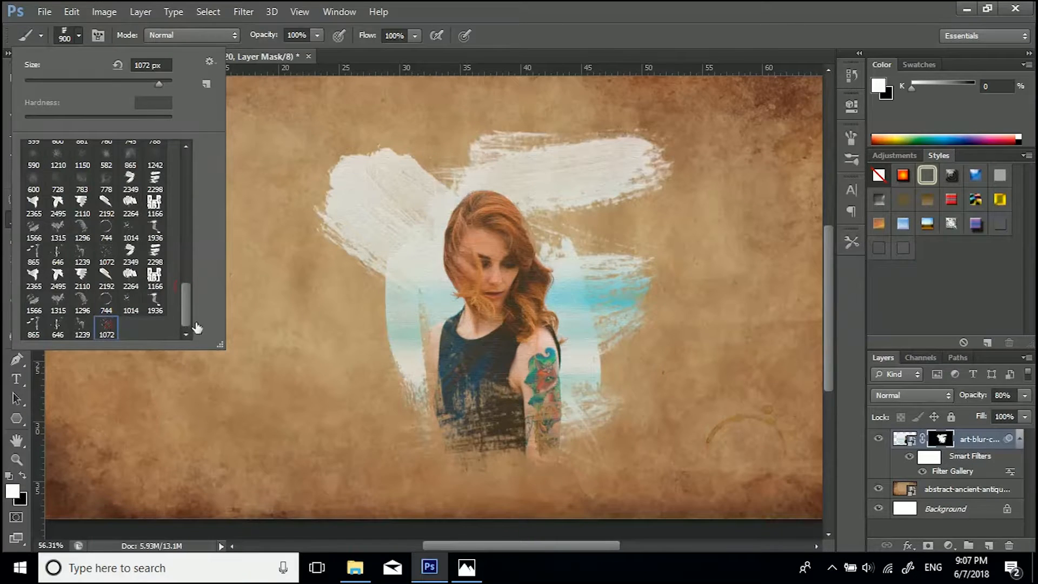
Stamp the splatter brush at full size, undo it, then reduce it to 500 px and stamp splatters on the mask beside the woman's shoulder
click(409, 304)
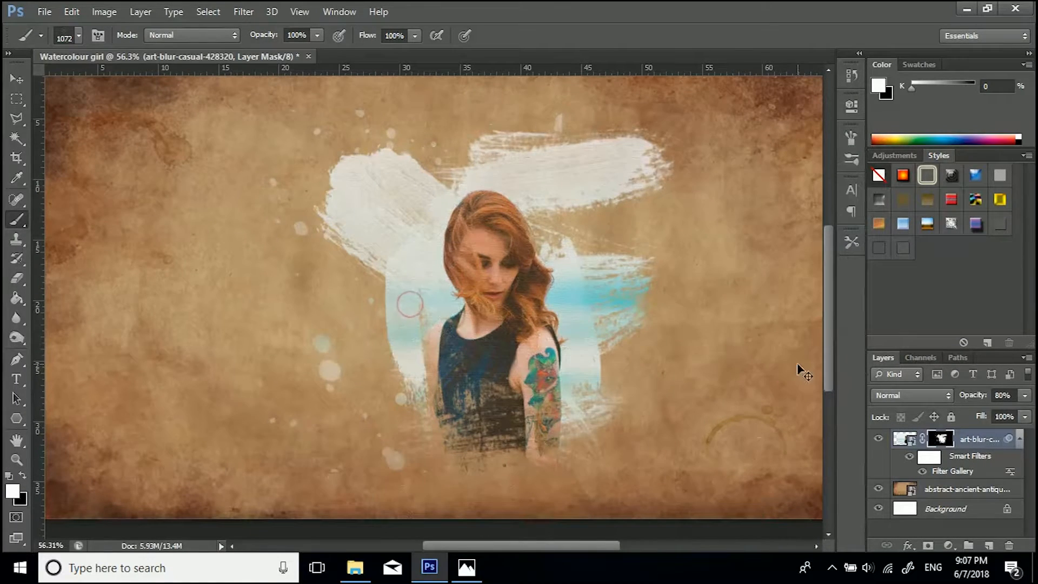
key(ctrl+z)
key(bracketleft)
key(bracketleft)
key(bracketleft)
key(bracketleft)
key(bracketleft)
key(bracketleft)
click(378, 297)
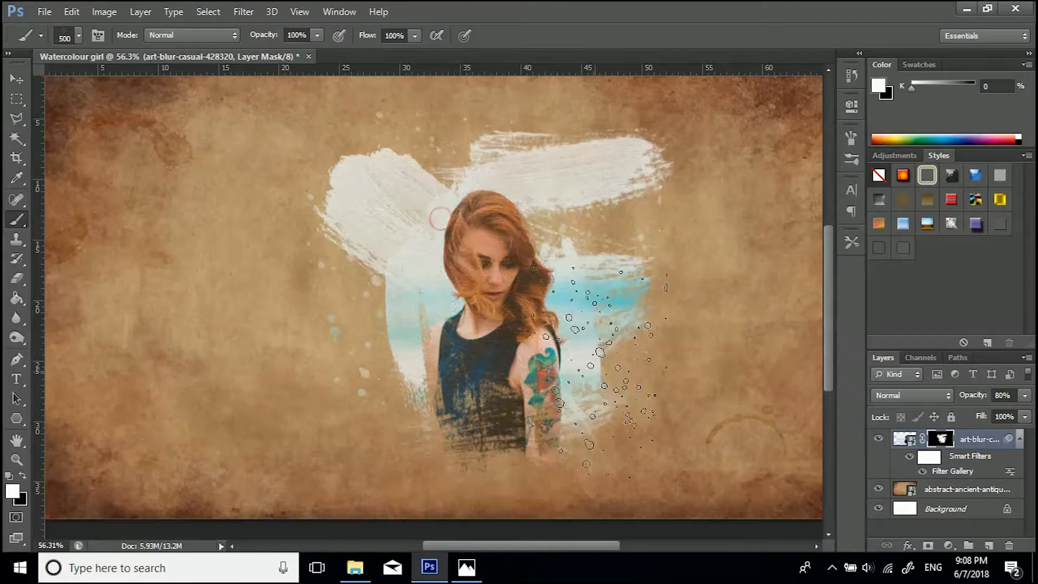
Select the 728 px soft watercolour brush and stamp it on the mask beside the woman to extend the sea outward
click(78, 38)
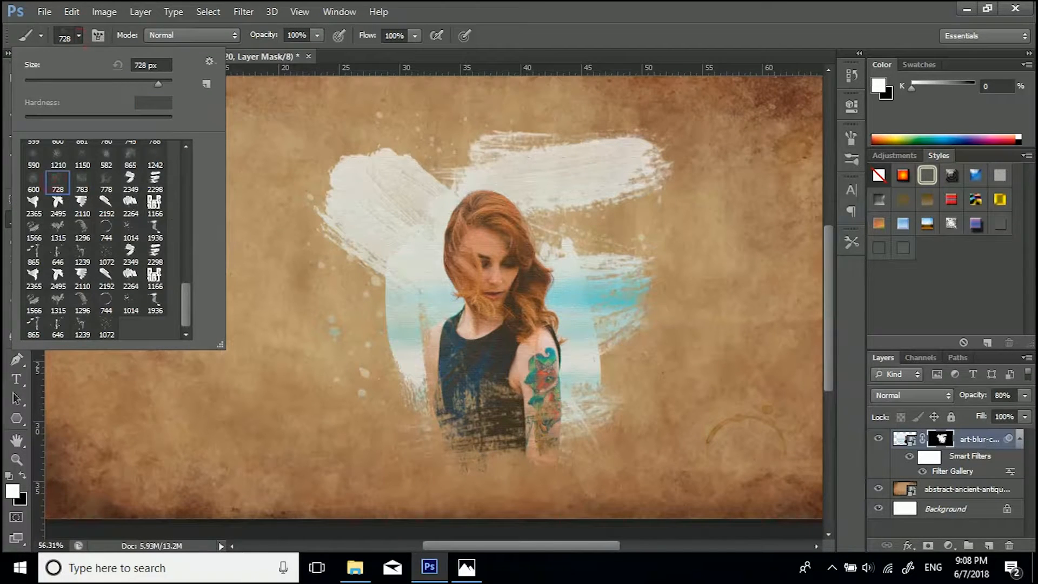
click(437, 282)
click(400, 284)
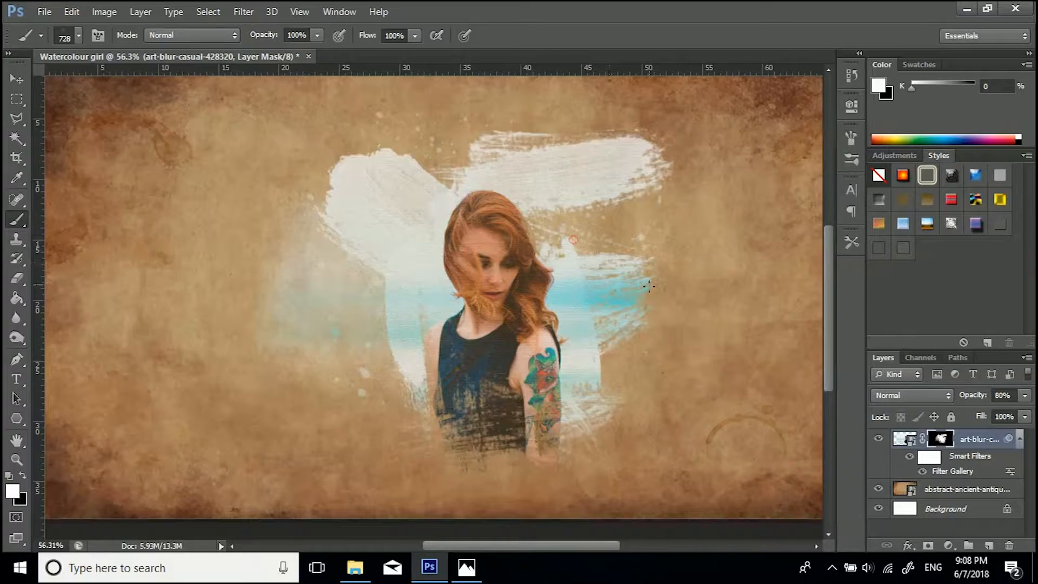
Choose the curved splash brush, reduce it to 700 px and stamp it on the mask over the woman's hair side, undoing and repositioning it once
click(79, 36)
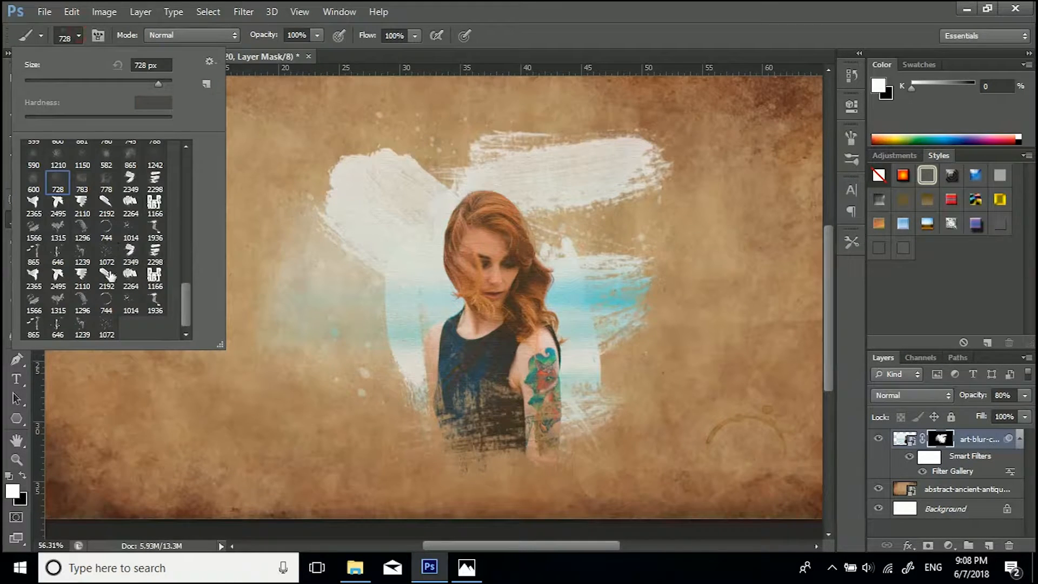
click(541, 2)
key(bracketleft)
key(bracketleft)
key(bracketleft)
key(bracketleft)
key(bracketleft)
key(bracketleft)
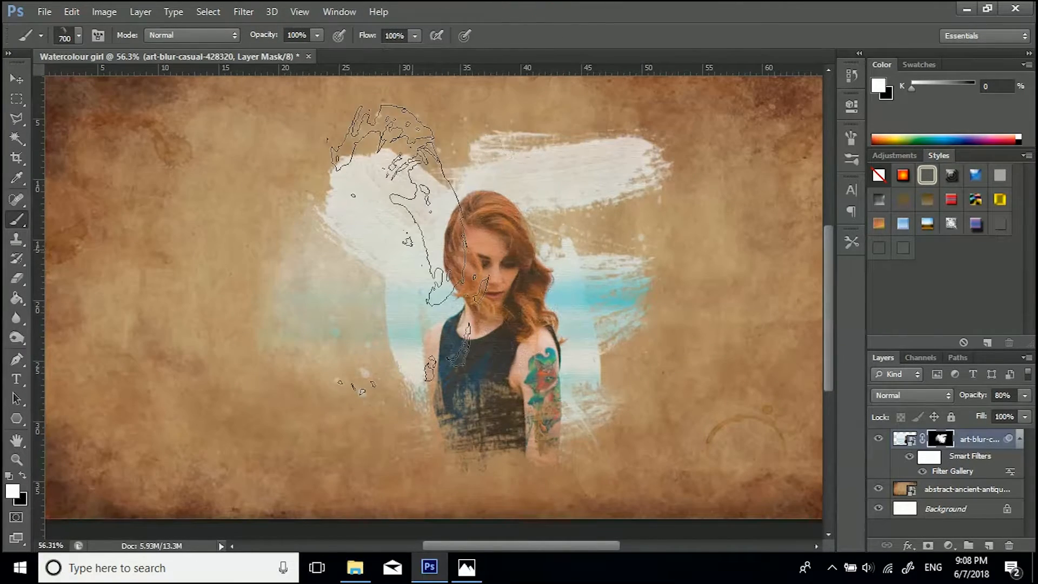
click(412, 248)
key(ctrl+z)
click(419, 270)
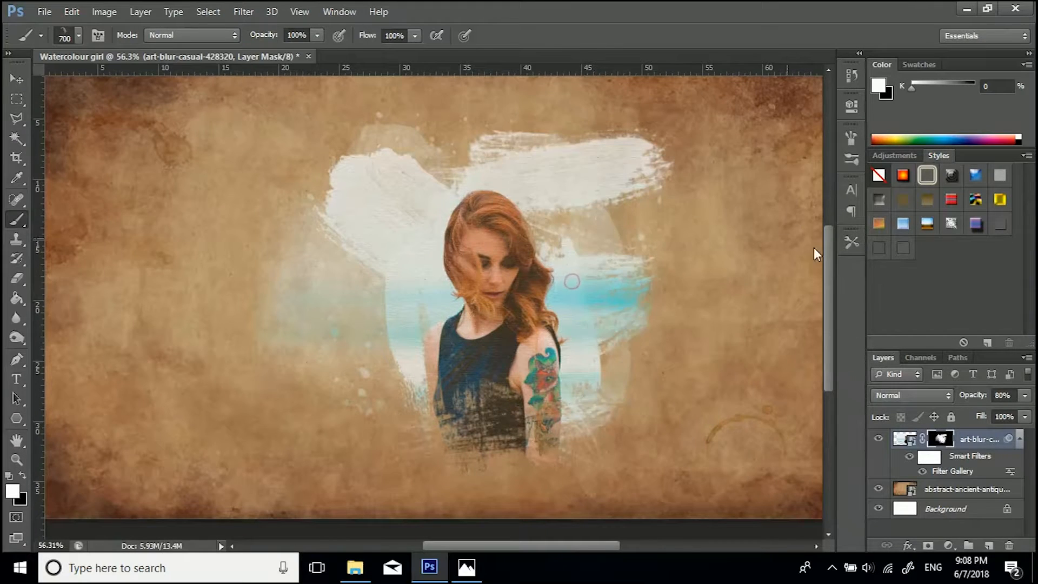
Select the 750 px rectangular paint brush from the brush presets and reduce its size
click(78, 35)
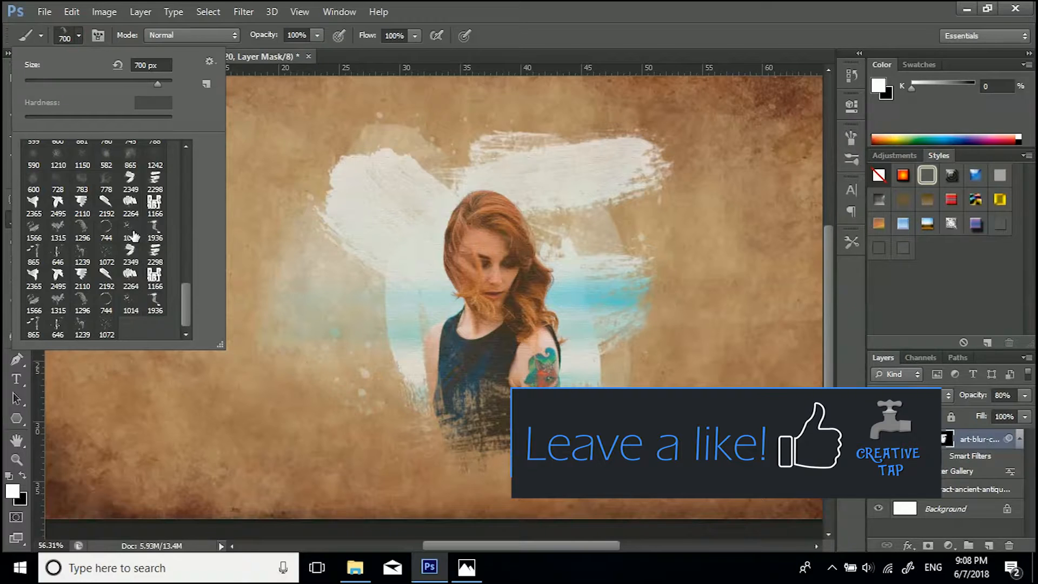
drag(187, 299, 177, 274)
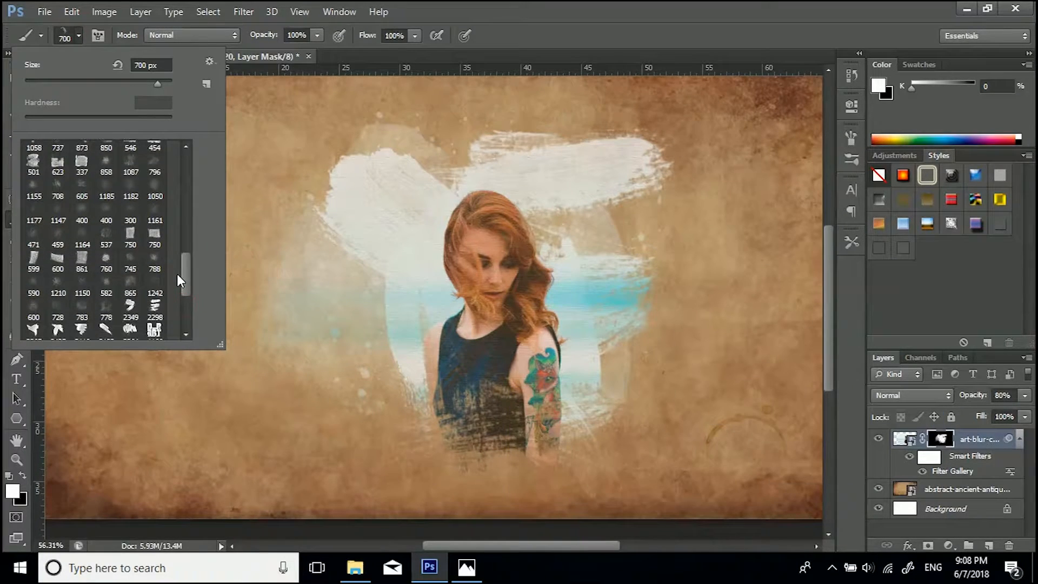
click(130, 236)
click(458, 16)
key(bracketleft)
key(bracketleft)
key(bracketleft)
key(bracketleft)
Stamp the 500 px rectangular brush on the mask on the tattooed-arm side of the woman, undoing the trial stamps on her other side
mouse_move(390, 308)
mouse_down()
mouse_move(355, 312)
mouse_move(366, 314)
mouse_up()
key(bracketright)
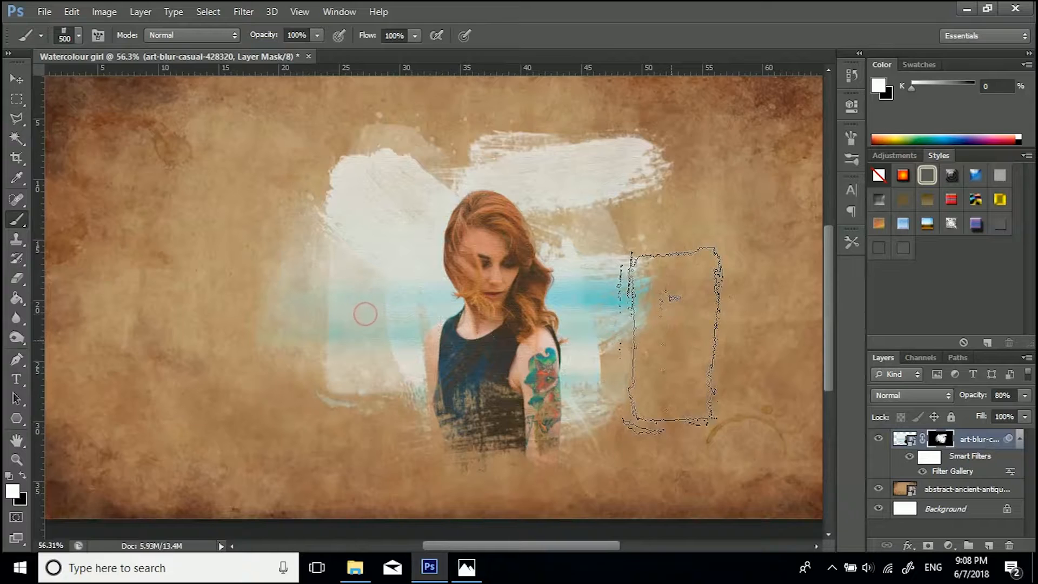
key(ctrl+z)
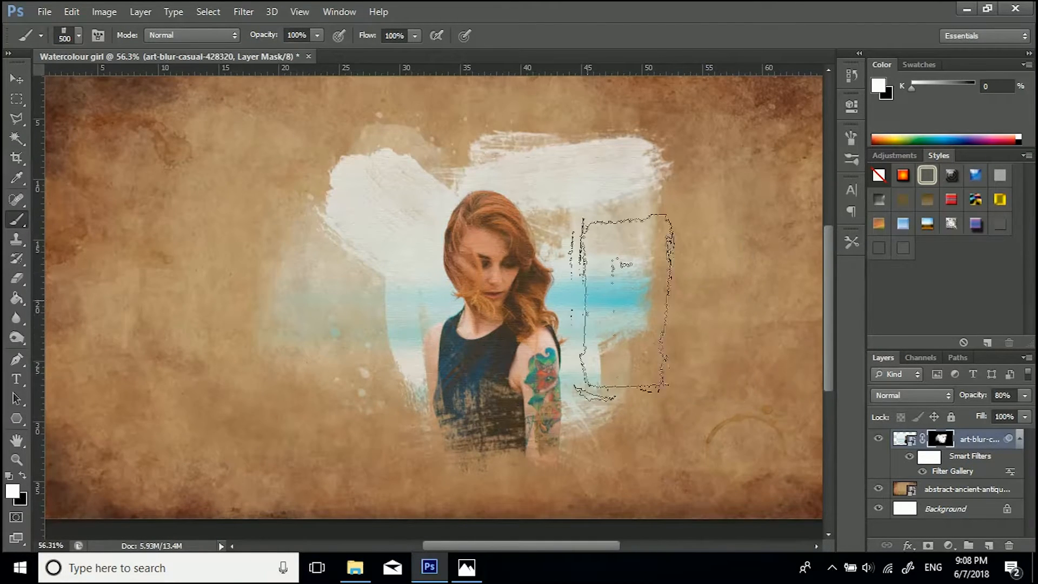
click(397, 320)
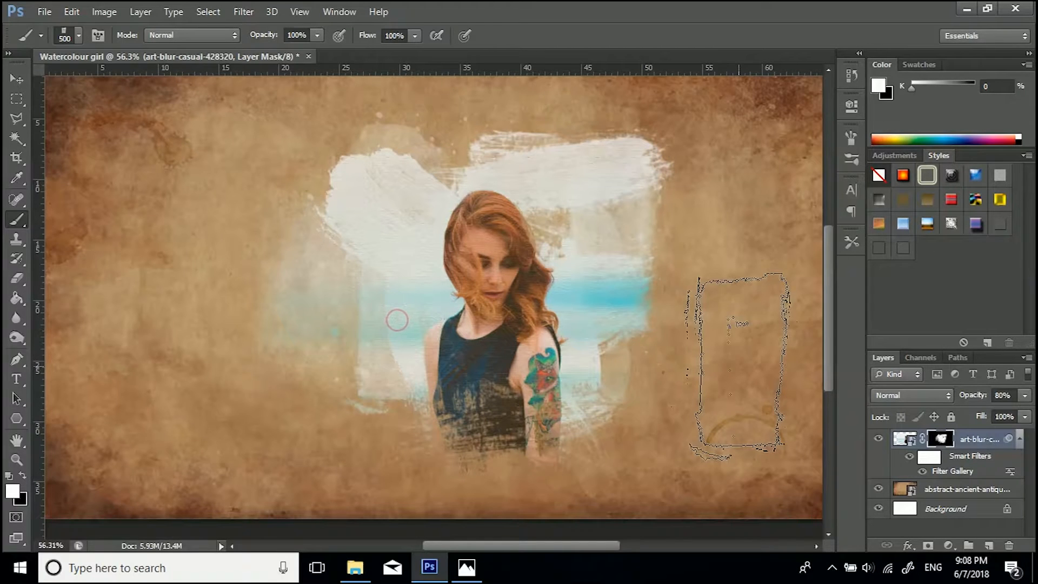
key(ctrl+z)
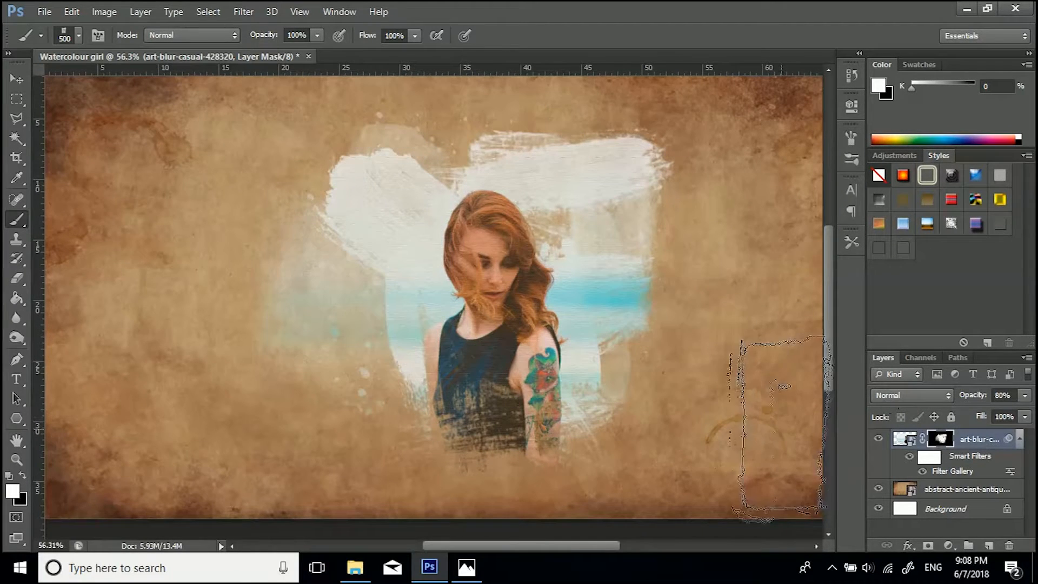
Add a new layer beneath the masked photo layer and sample light blue (RGB 114, 213, 216) as the foreground colour
click(989, 546)
drag(958, 442, 954, 498)
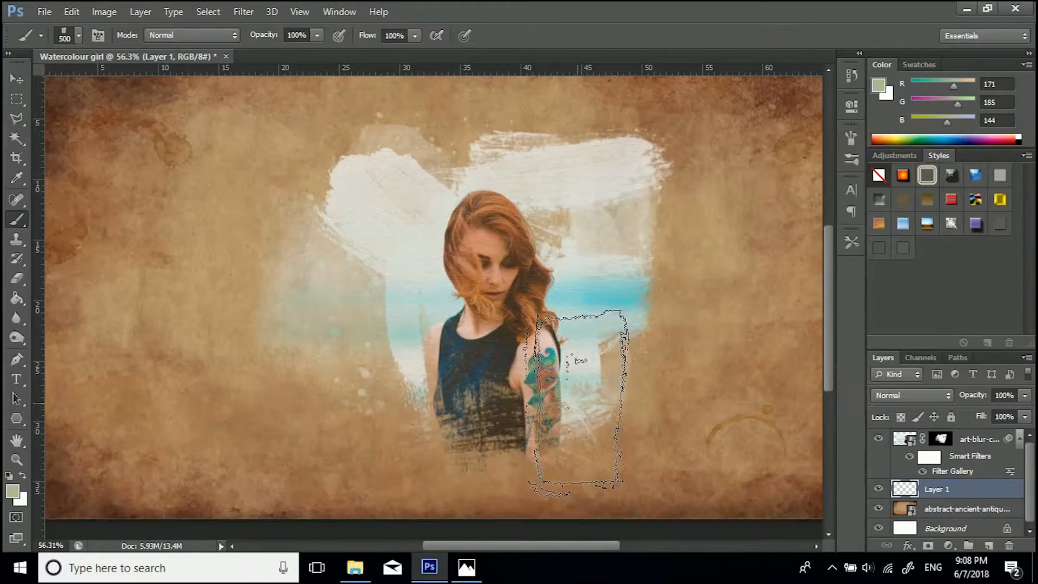
key(i)
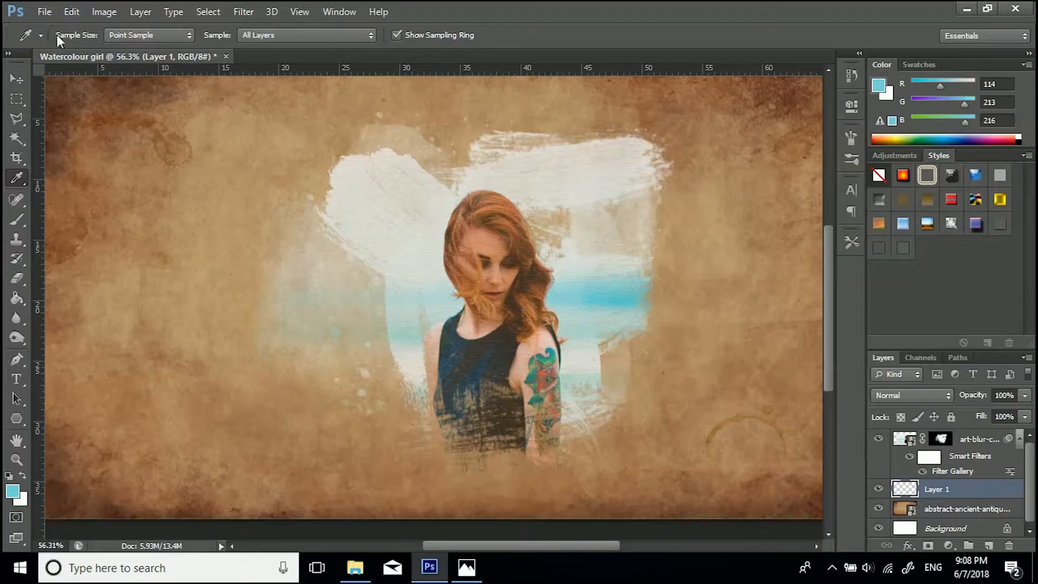
key(b)
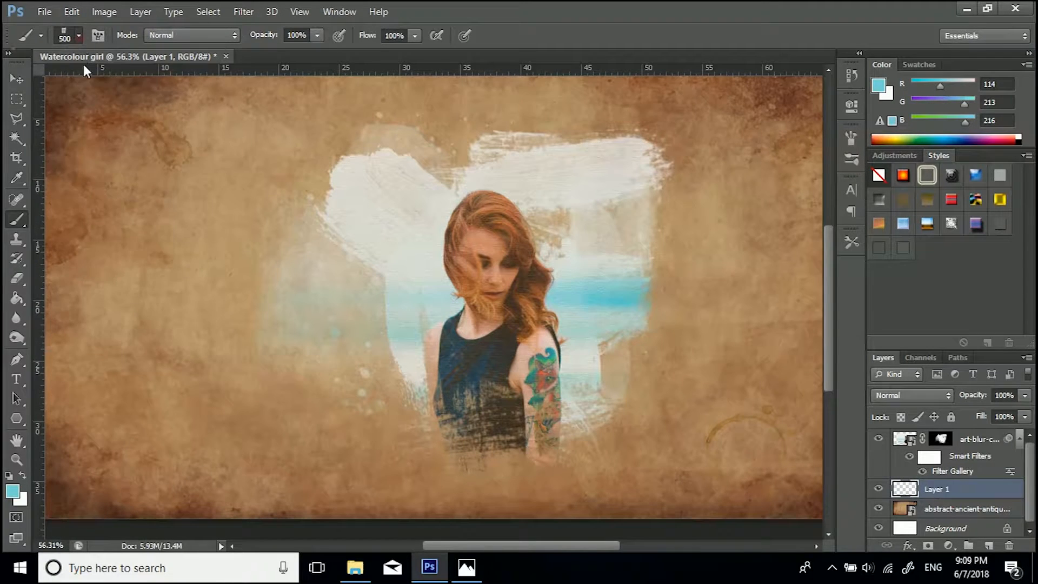
Select the 2298 px zigzag stroke brush, reduce it to 700 px and stamp light blue strokes on Layer 1 behind the woman, opposite her tattooed arm
click(79, 36)
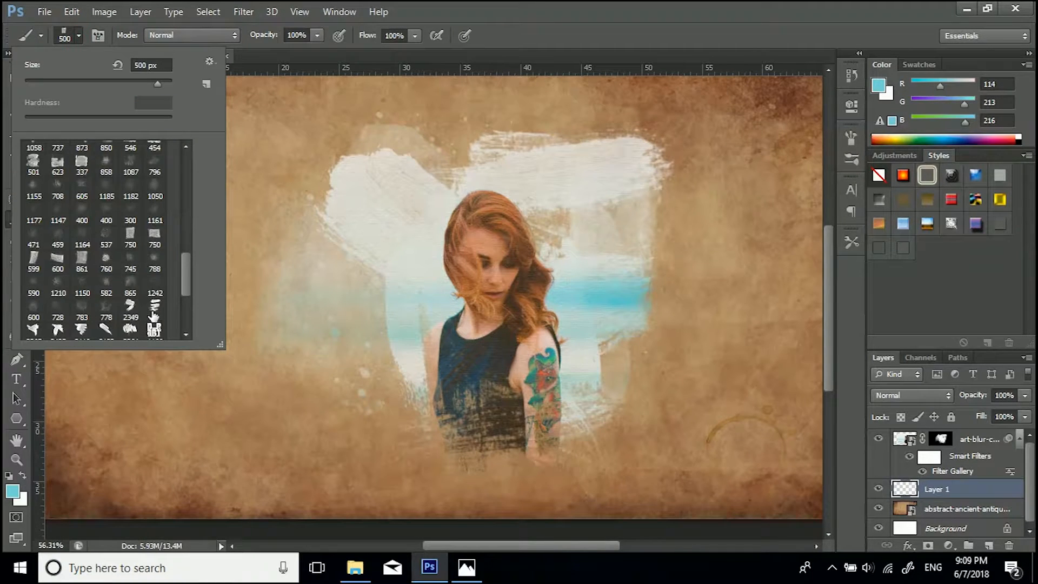
click(497, 3)
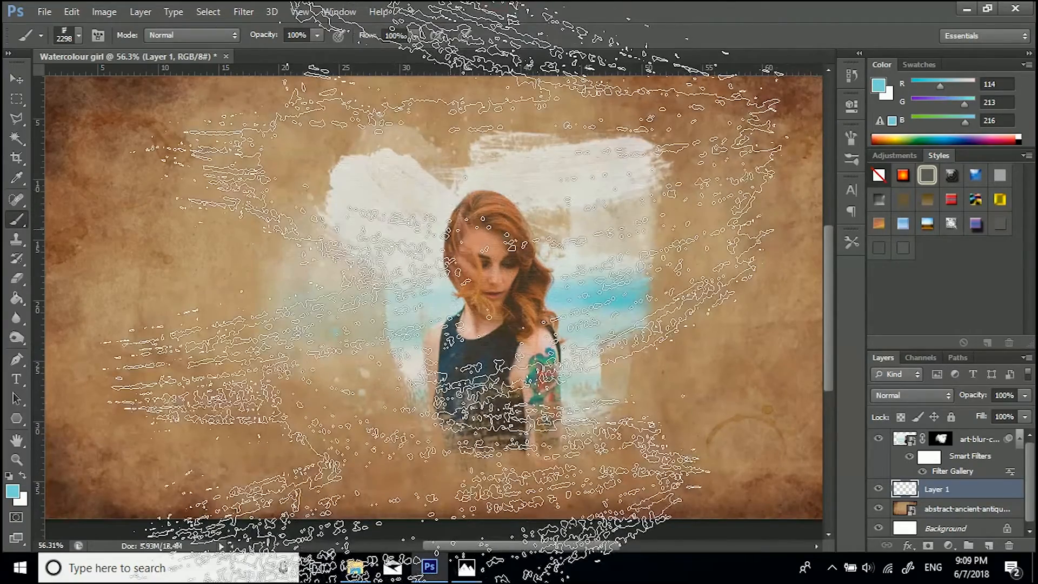
key(bracketleft)
key(bracketleft)
key(bracketleft)
key(bracketleft)
key(bracketleft)
key(bracketleft)
key(bracketleft)
key(bracketleft)
key(bracketleft)
key(bracketleft)
key(bracketleft)
key(bracketleft)
key(bracketleft)
key(bracketleft)
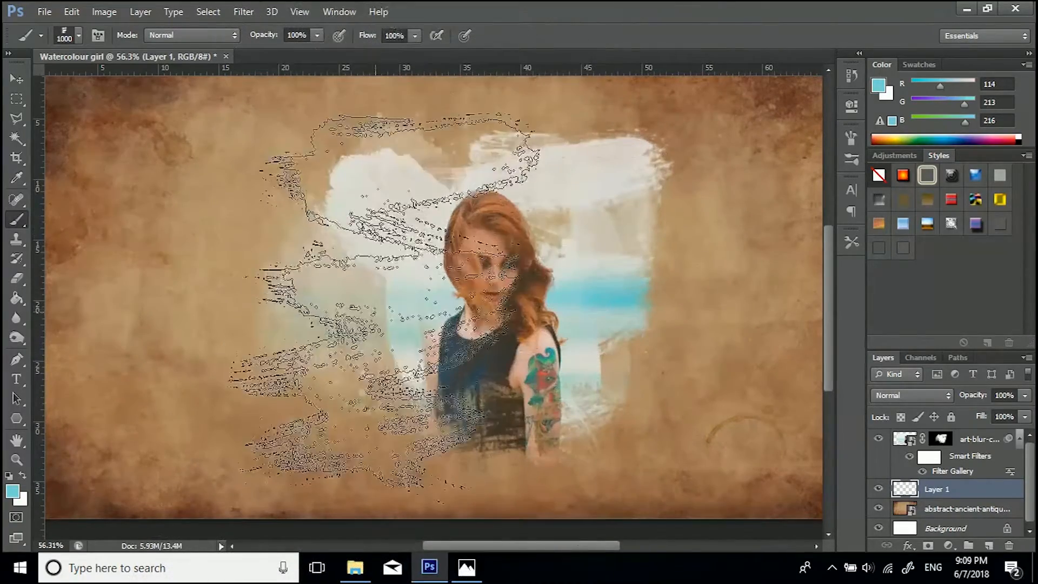
click(387, 304)
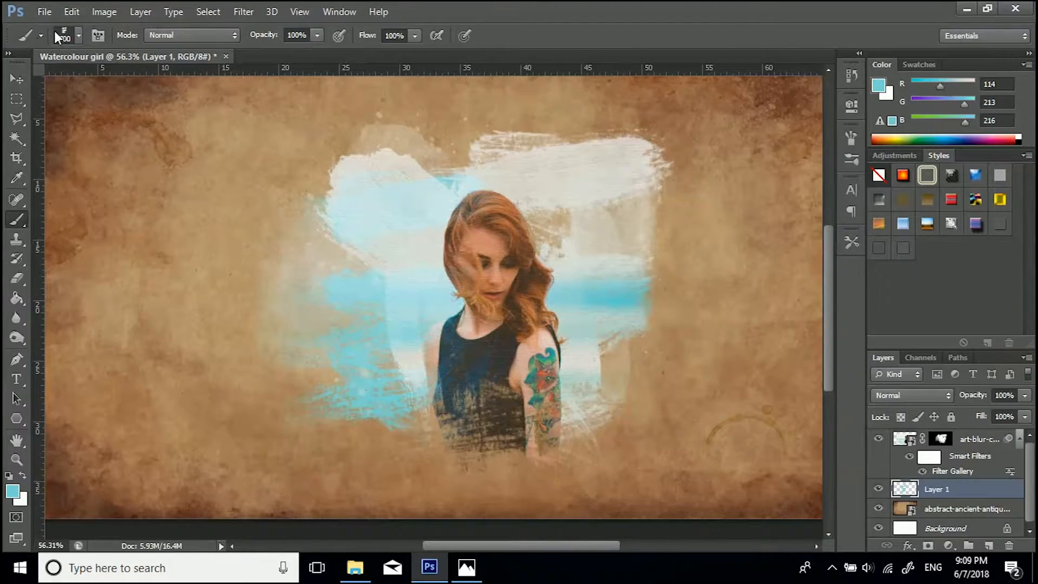
Select the 2192 px diagonal stroke brush and sample a skin tone from the woman (RGB 227, 187, 166) as the foreground colour
click(79, 36)
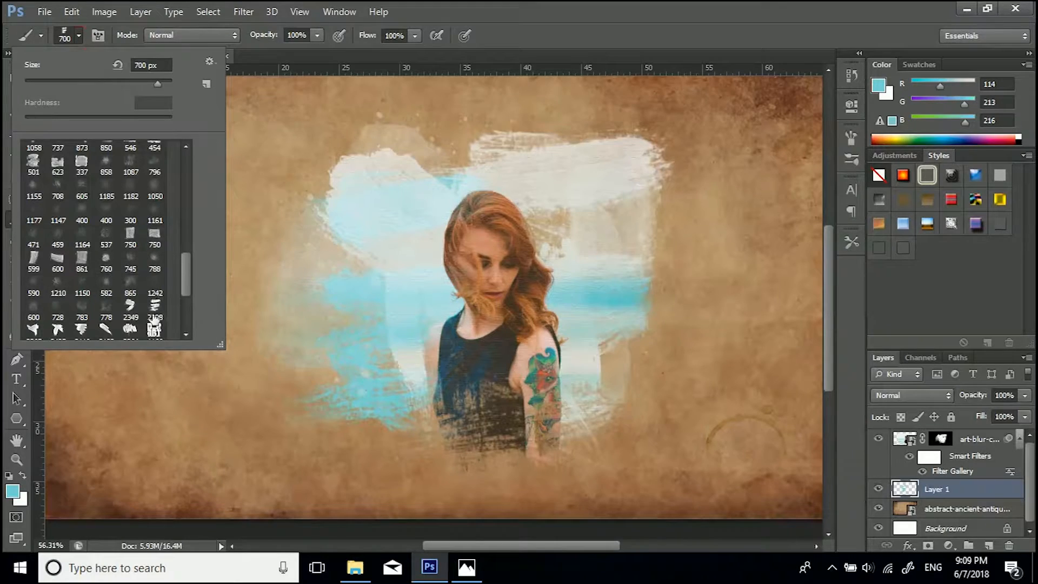
click(480, 19)
key(alt)
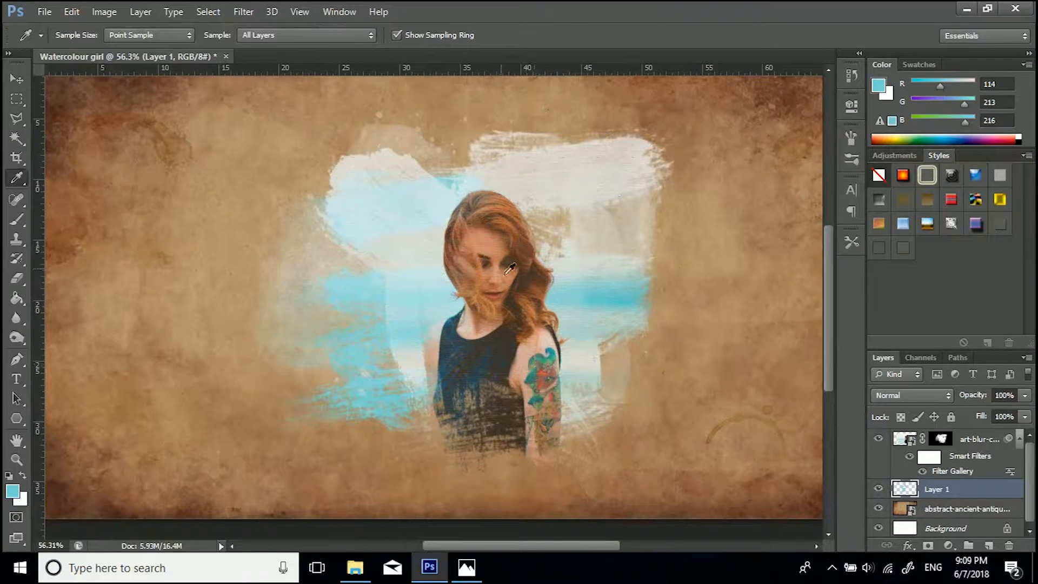
drag(486, 233, 475, 328)
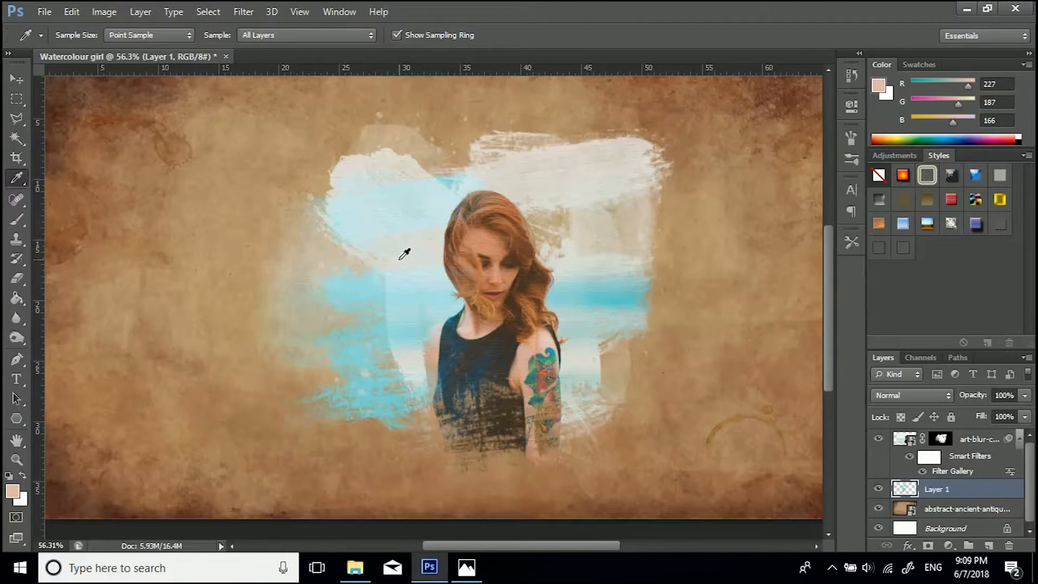
key(b)
Reduce the diagonal stroke brush to 700 px
key(bracketleft)
key(bracketleft)
key(bracketleft)
key(bracketleft)
key(bracketleft)
key(bracketleft)
key(bracketleft)
key(bracketleft)
key(bracketleft)
key(bracketleft)
key(bracketleft)
key(bracketleft)
key(bracketleft)
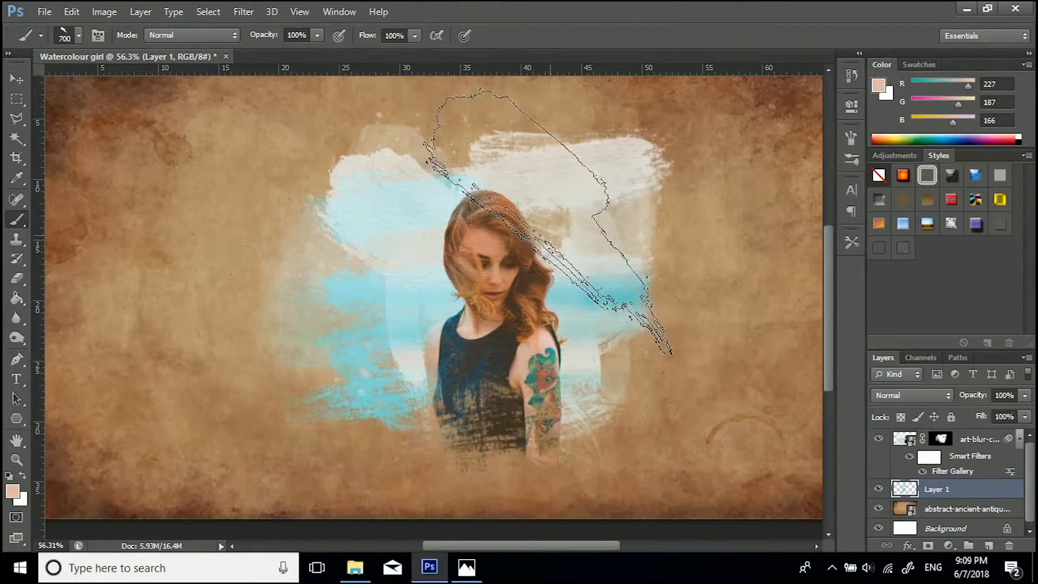
Stamp the skin-toned diagonal stroke on Layer 1, undoing and repositioning it until it runs down and outward from beside the tattooed arm
click(545, 230)
key(ctrl+z)
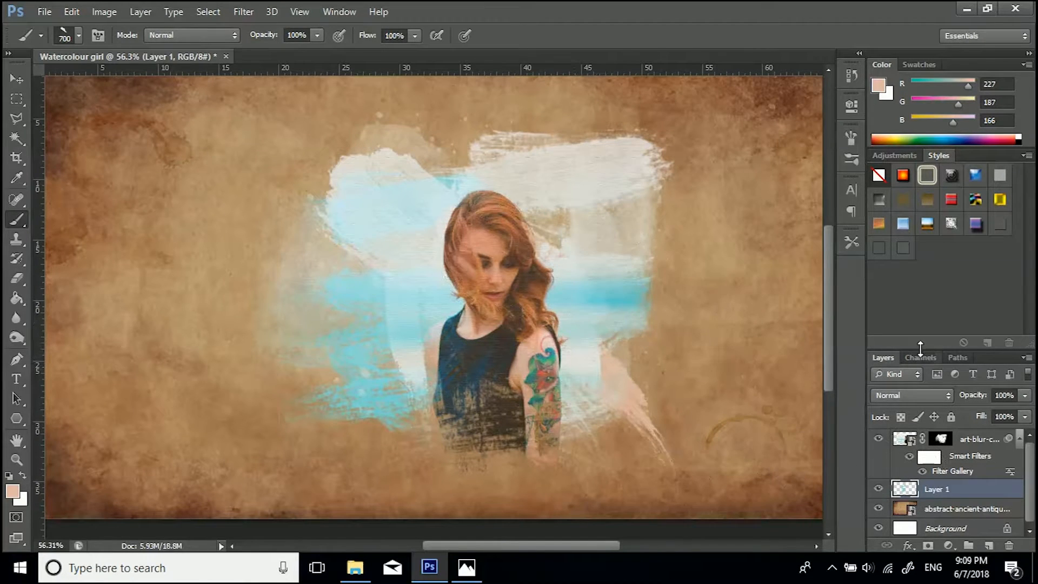
key(ctrl+z)
click(598, 388)
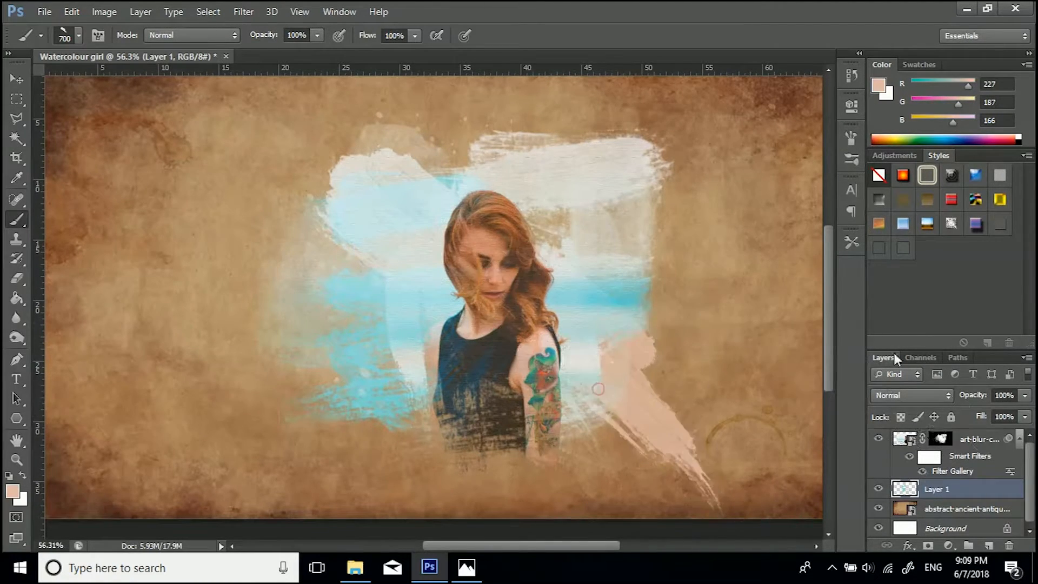
key(ctrl+z)
click(585, 362)
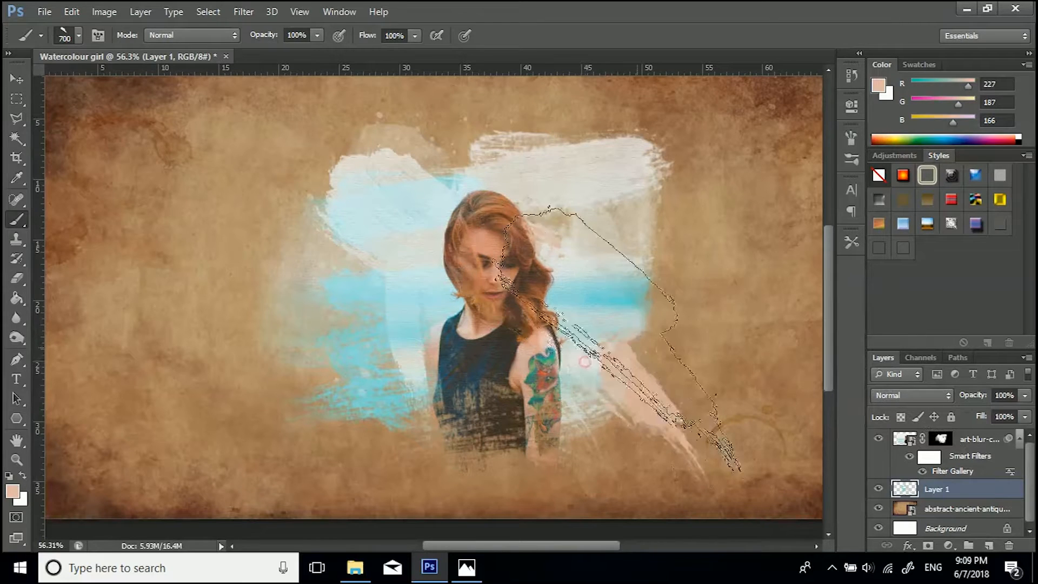
key(ctrl+z)
click(613, 391)
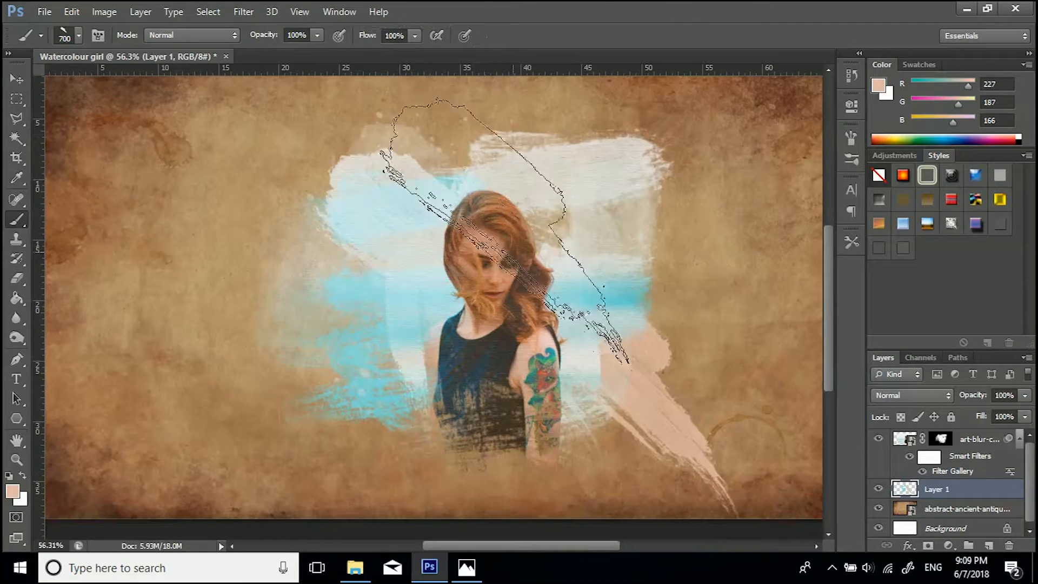
Sample green from the woman's arm tattoo (RGB 124, 180, 112) as the foreground colour and return to the Brush tool
key(i)
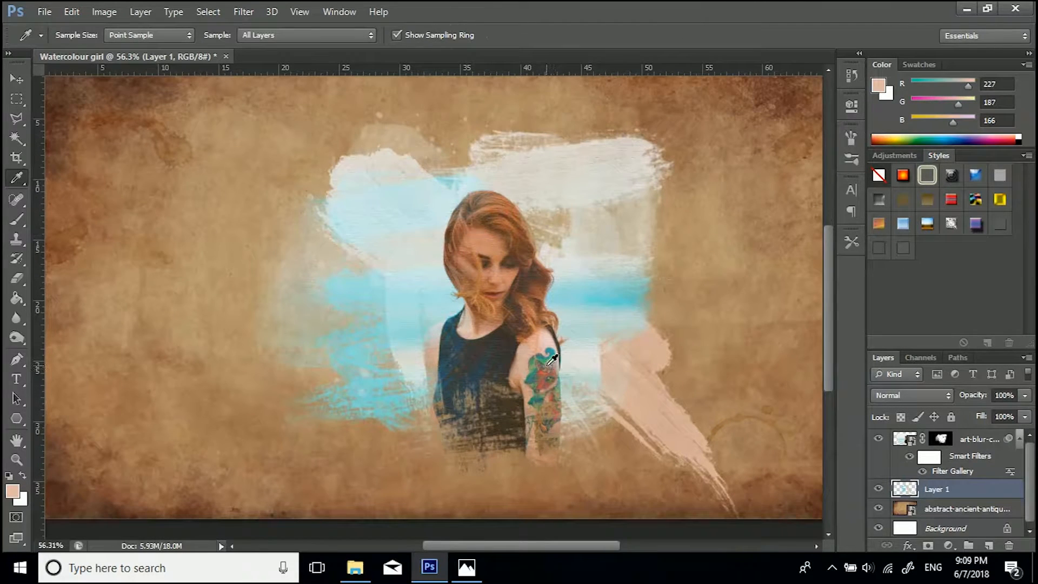
drag(548, 352, 550, 357)
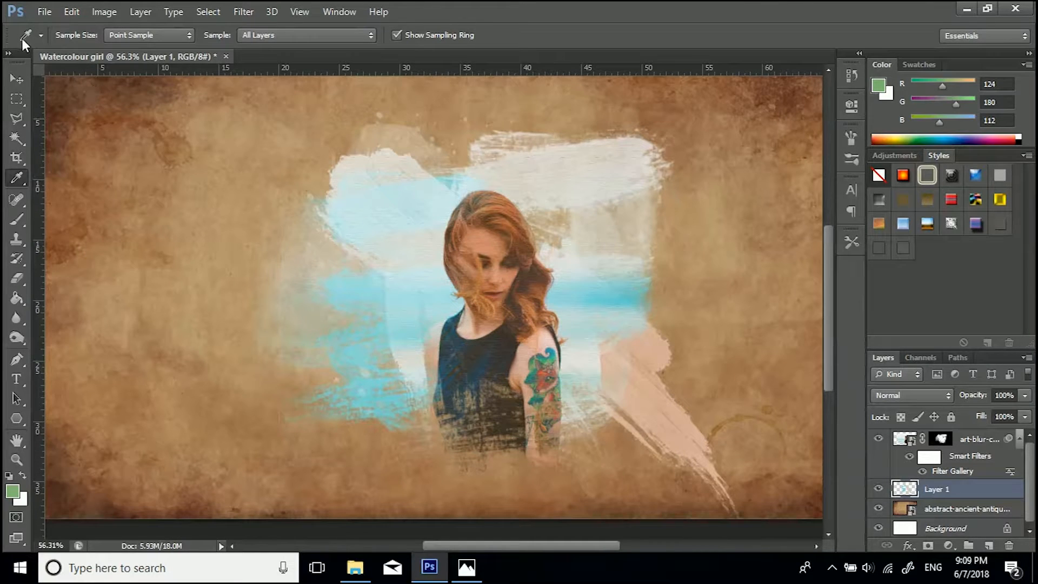
key(b)
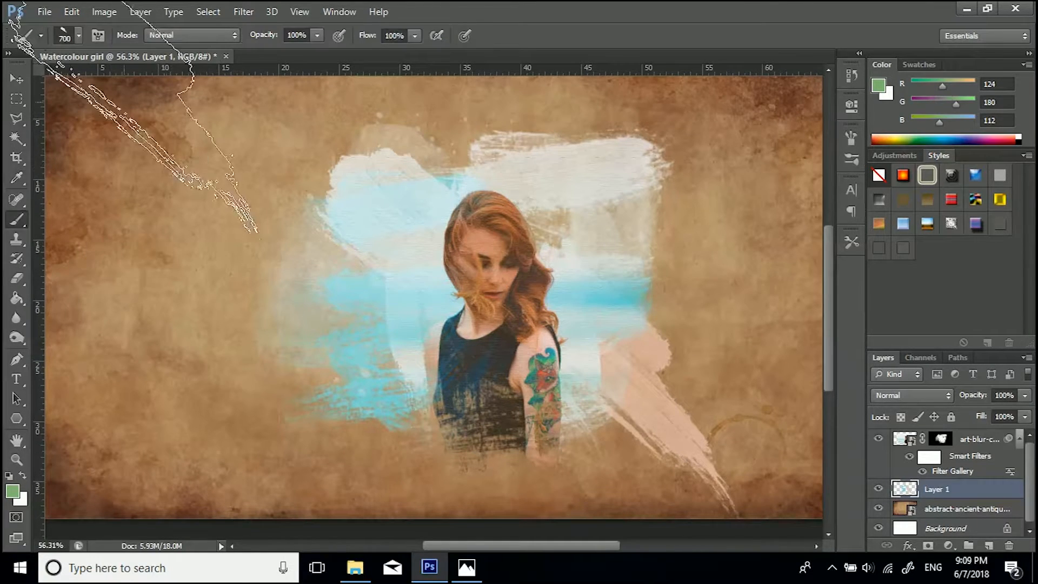
Select the 1239 px drip brush, reduce it to 500 px and stamp a green drip on Layer 1 above the woman's head
click(79, 35)
drag(187, 271, 186, 285)
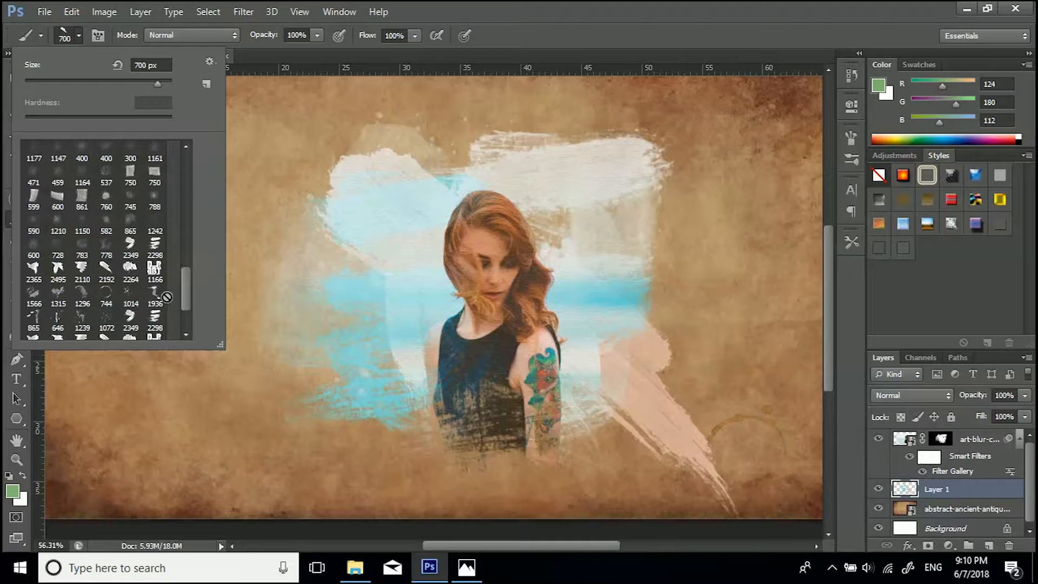
click(80, 324)
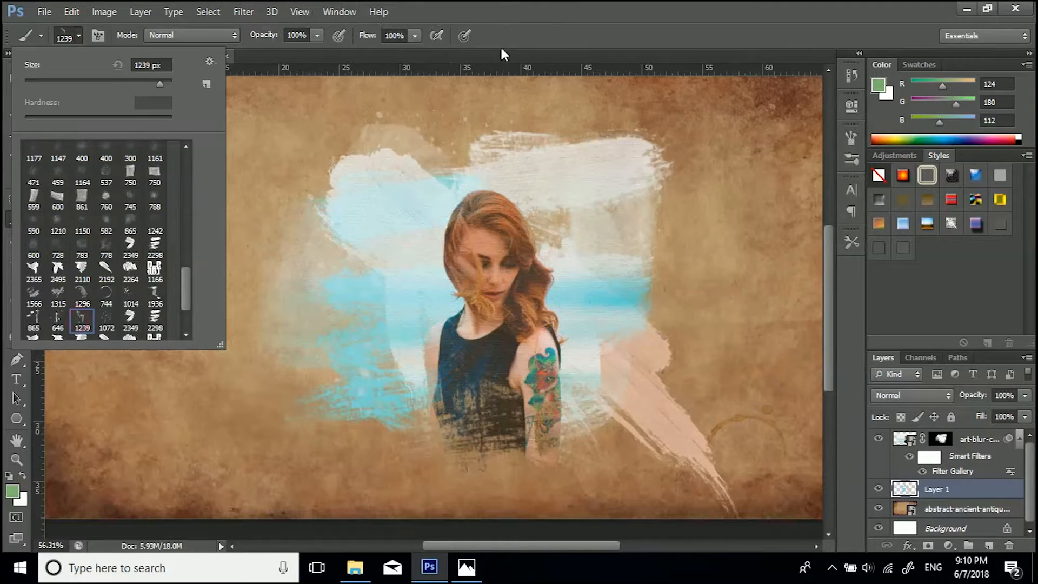
key(Return)
key(bracketleft)
key(bracketleft)
key(bracketleft)
key(bracketleft)
key(bracketleft)
key(bracketleft)
key(bracketleft)
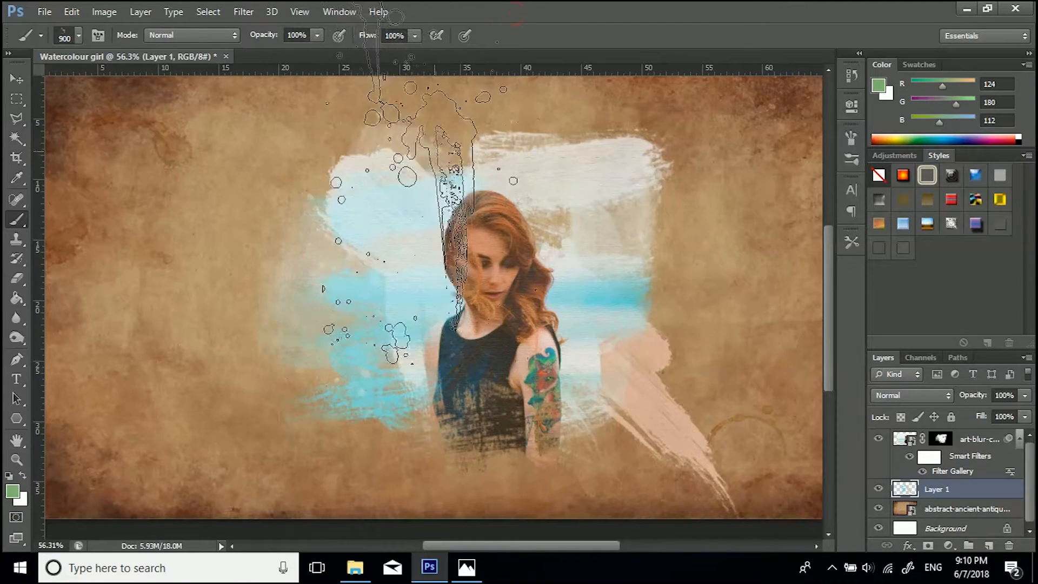
click(439, 200)
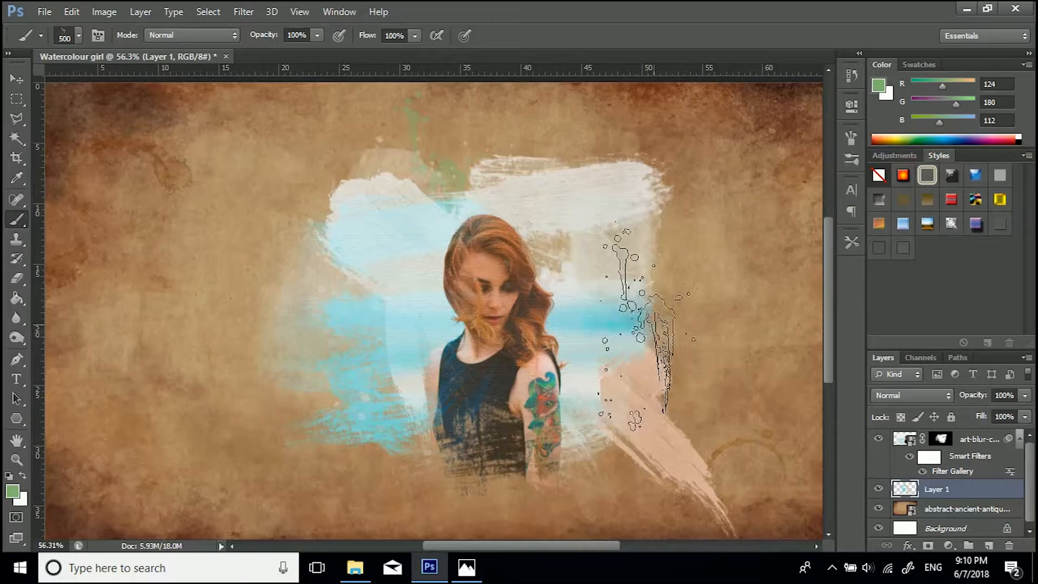
Sample orange from the woman's hair (RGB 191, 112, 72) and stamp the drip in that colour above her head on Layer 1
key(i)
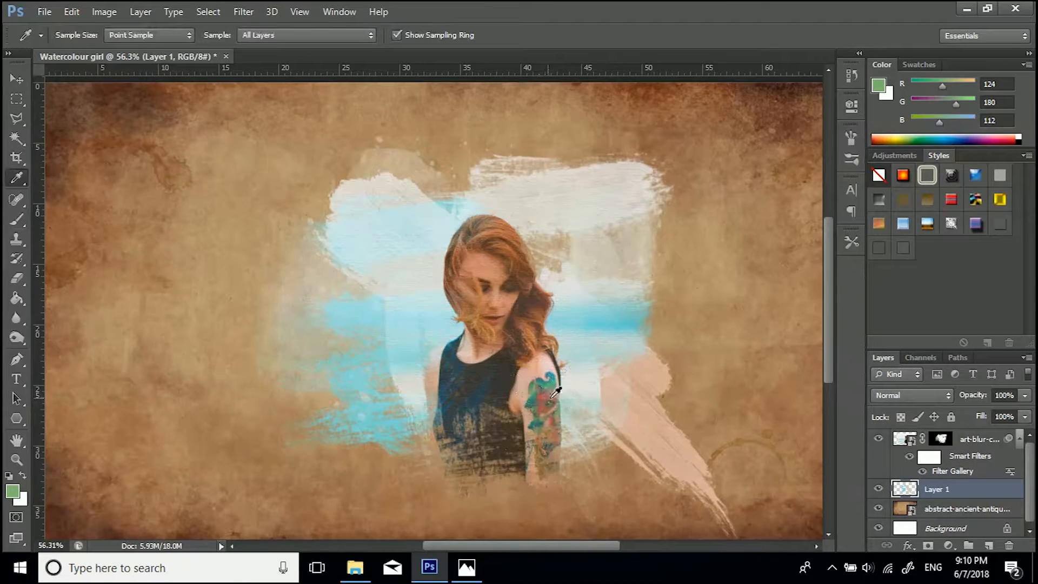
drag(496, 231, 505, 226)
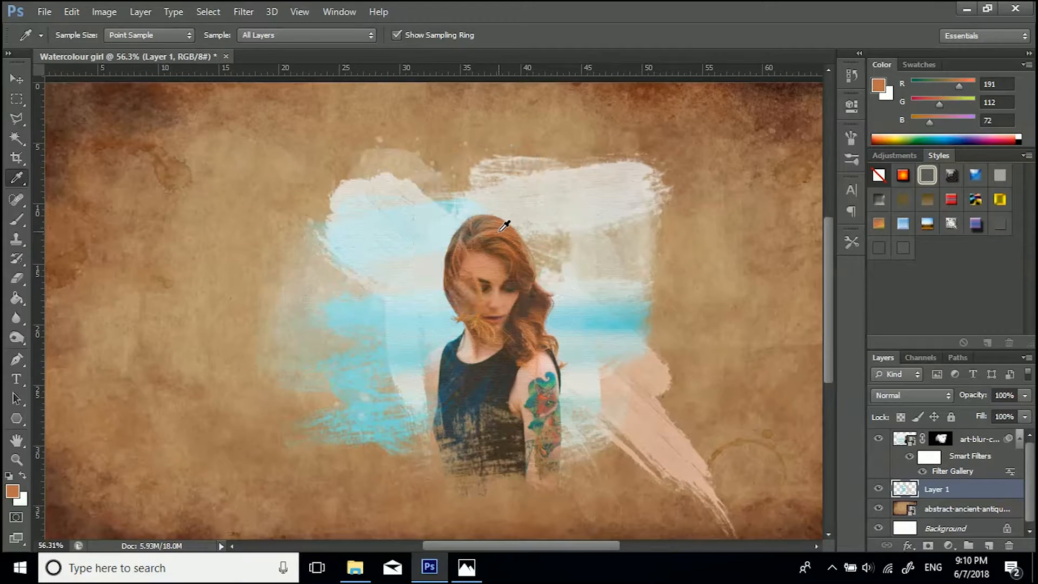
key(b)
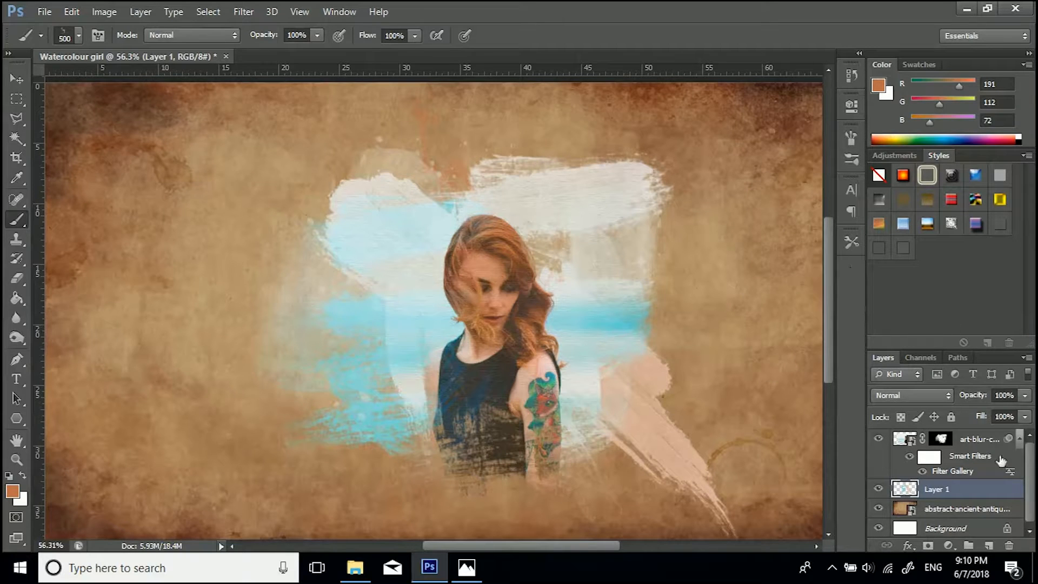
Rename the woman's photo layer as Girl
click(973, 439)
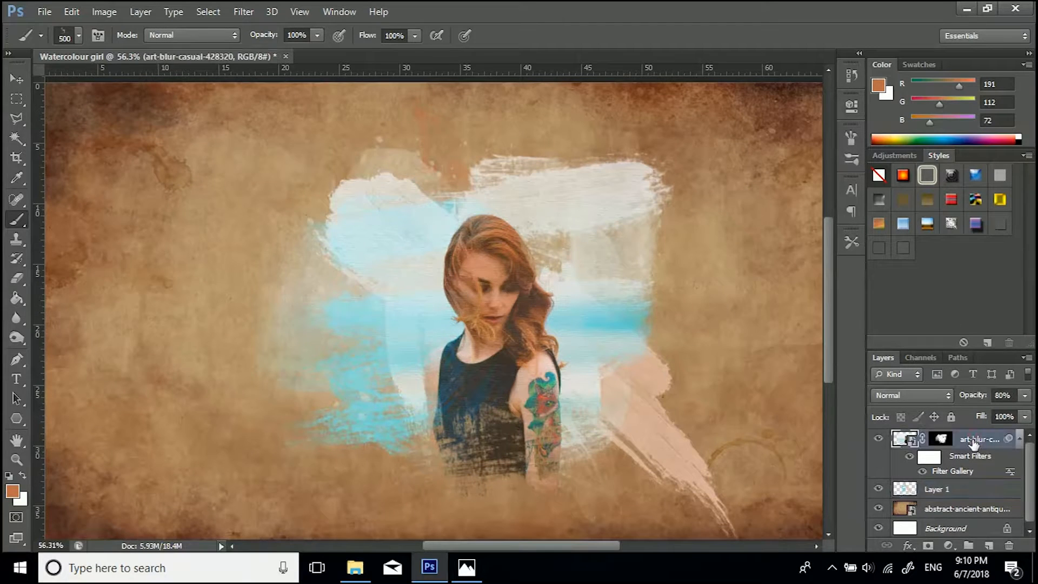
right_click(973, 442)
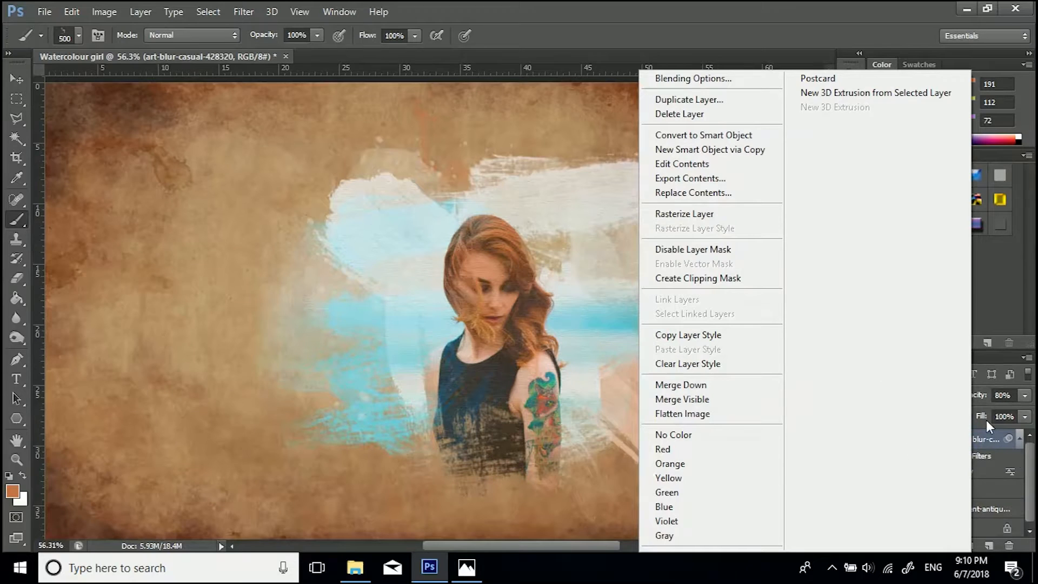
click(982, 444)
double_click(981, 439)
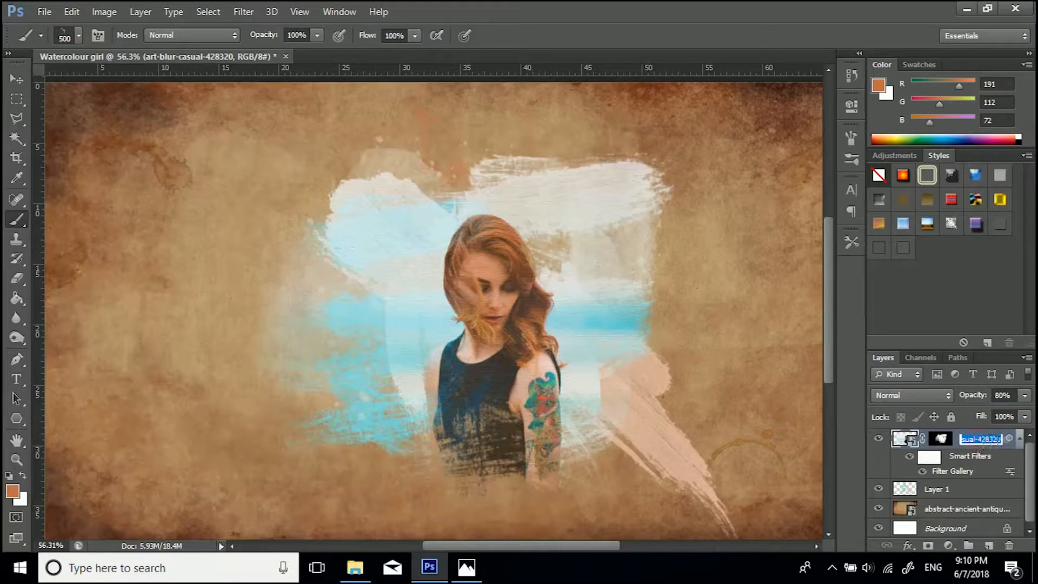
text(Girl)
Rename the paint-stroke layer, Layer 1, as Colour
click(934, 489)
double_click(934, 489)
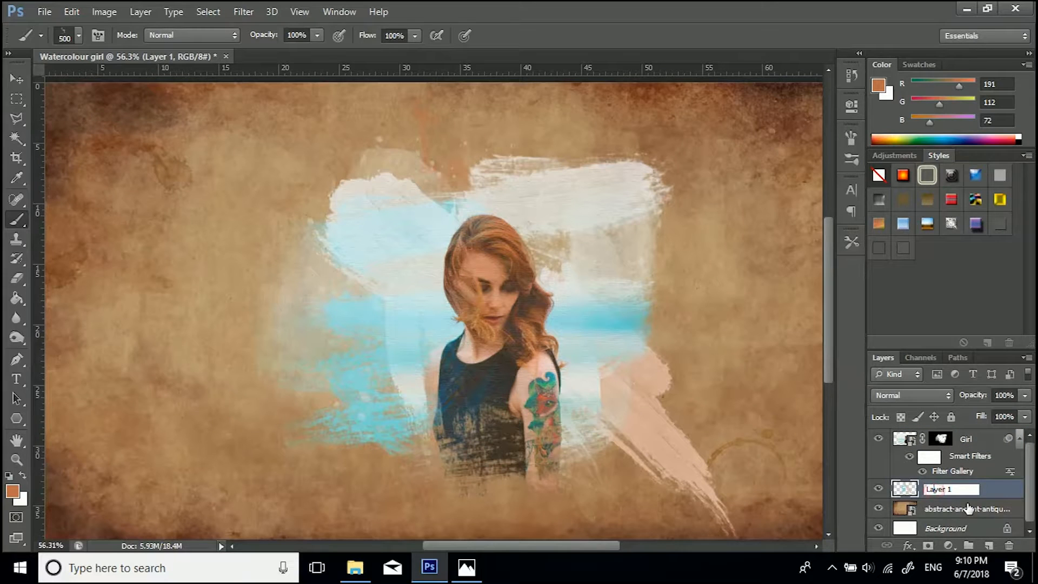
mouse_move(950, 491)
mouse_down()
mouse_move(938, 490)
mouse_move(949, 493)
mouse_up()
double_click(950, 493)
text(Colour)
click(973, 438)
click(962, 494)
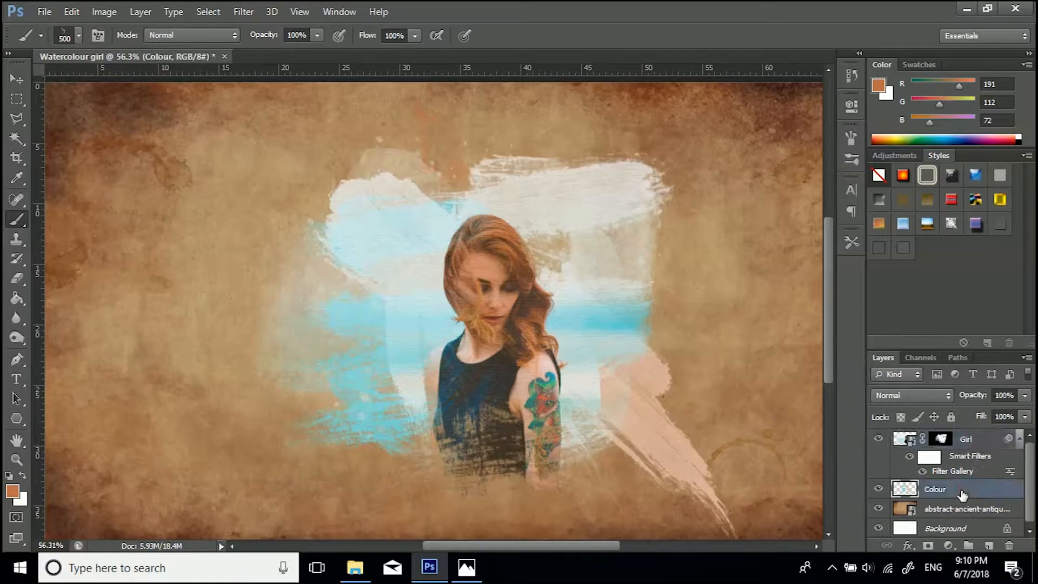
Add a Color Balance adjustment layer above the Girl layer and clip it to that layer
click(970, 439)
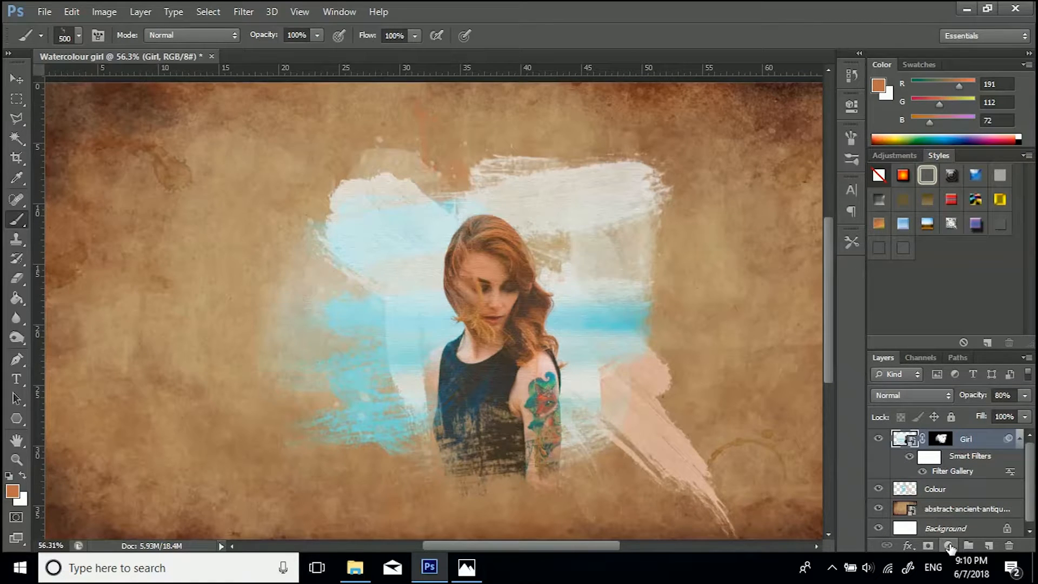
click(948, 546)
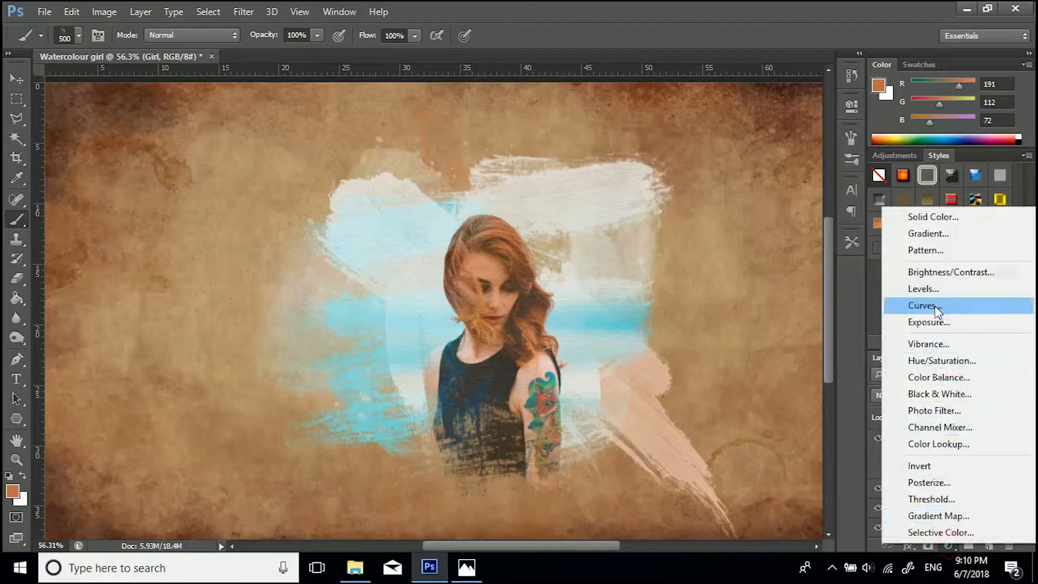
click(938, 369)
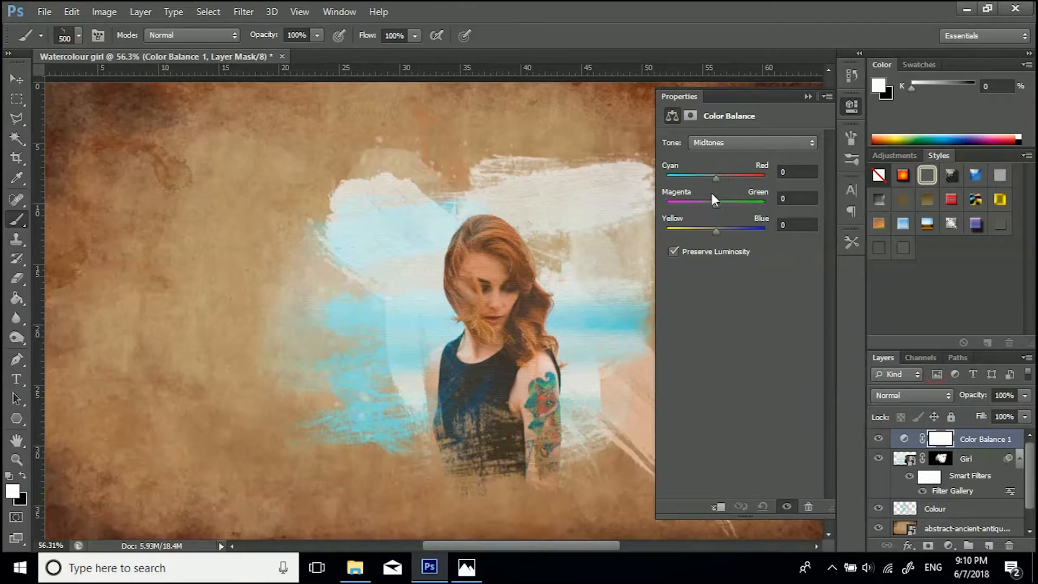
mouse_move(717, 179)
mouse_down()
mouse_move(764, 180)
mouse_move(714, 182)
mouse_up()
alt+click(965, 449)
key(alt)
Set the Color Balance midtones to Cyan–Red +33 and Yellow–Blue -31, compare the image with and without it, and close the settings
drag(709, 177, 732, 186)
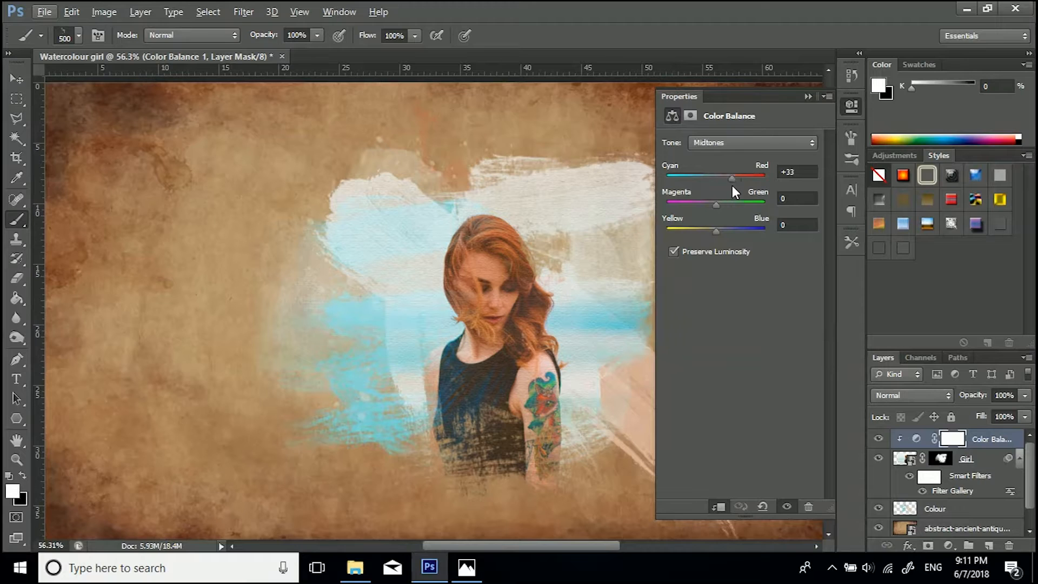
drag(716, 229, 700, 232)
click(880, 441)
click(880, 441)
click(880, 441)
click(880, 442)
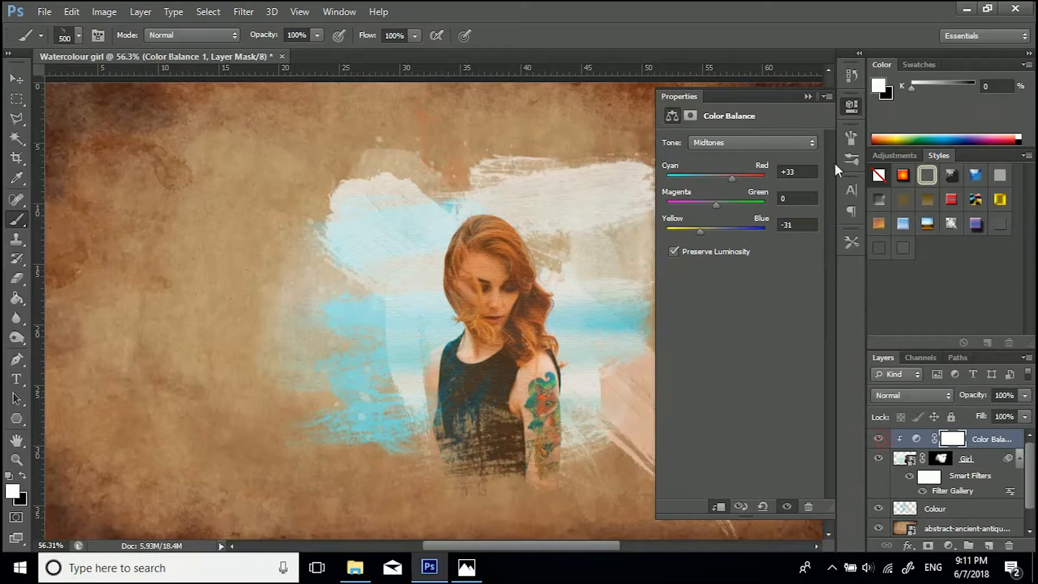
click(807, 97)
Move the Girl and Colour layers together slightly left and up with the Move tool, undoing a first move made without the Colour layer
scroll(492, 322, down, 2)
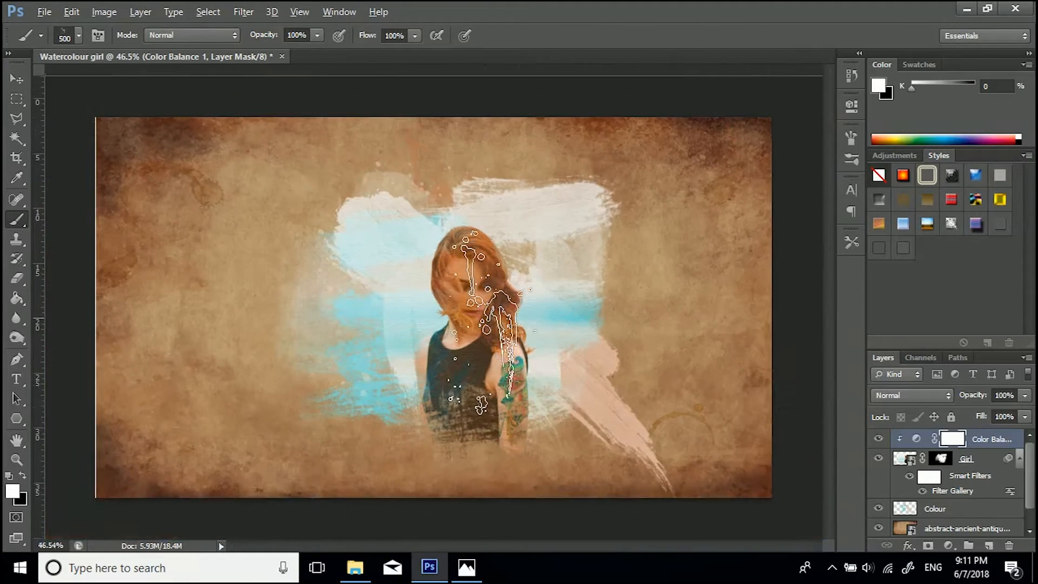
scroll(489, 319, down, 1)
click(16, 79)
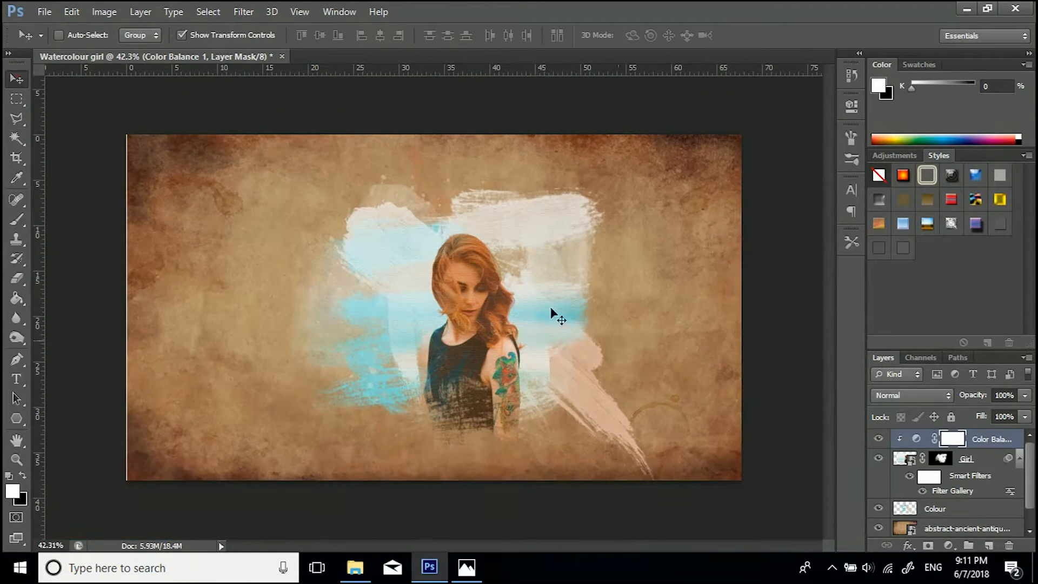
click(968, 457)
drag(506, 285, 492, 285)
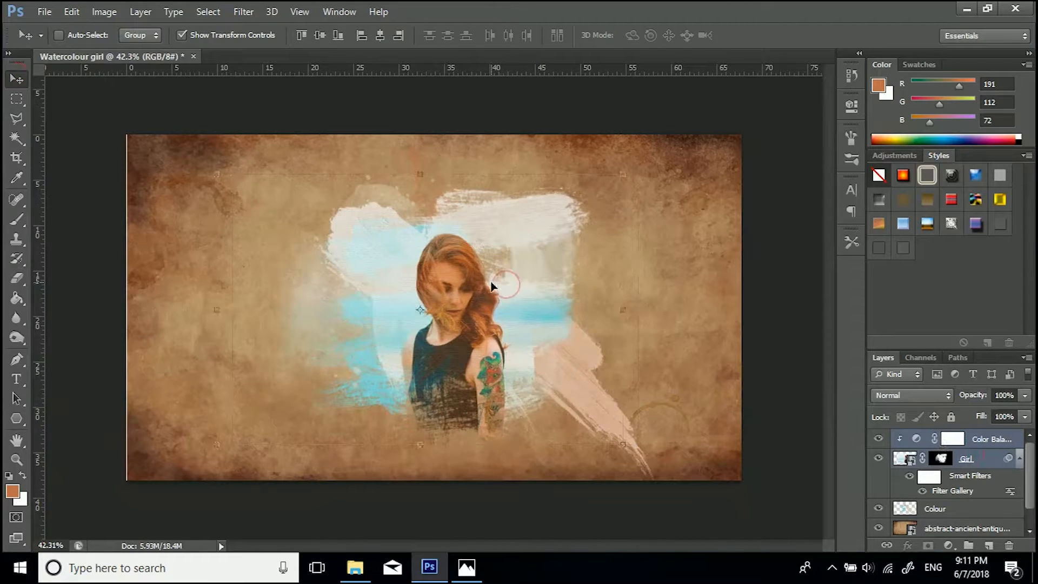
key(ctrl+z)
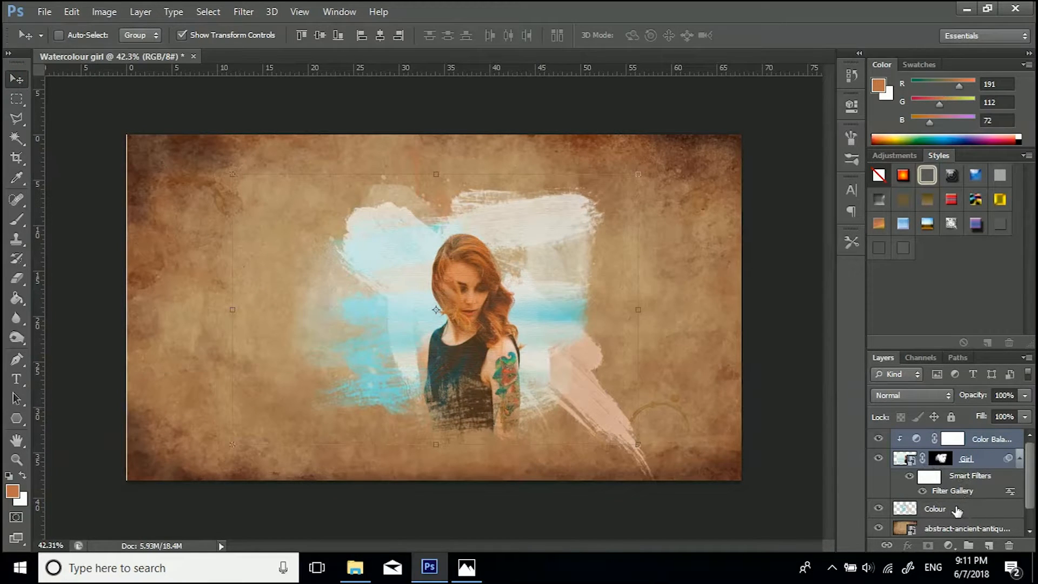
click(971, 462)
click(968, 509)
key(8)
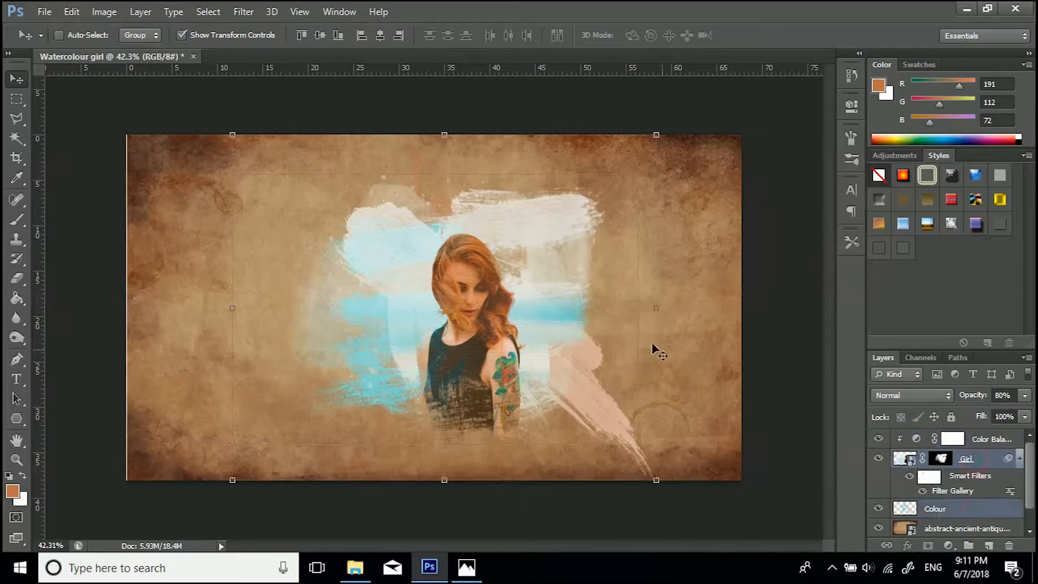
drag(547, 306, 514, 305)
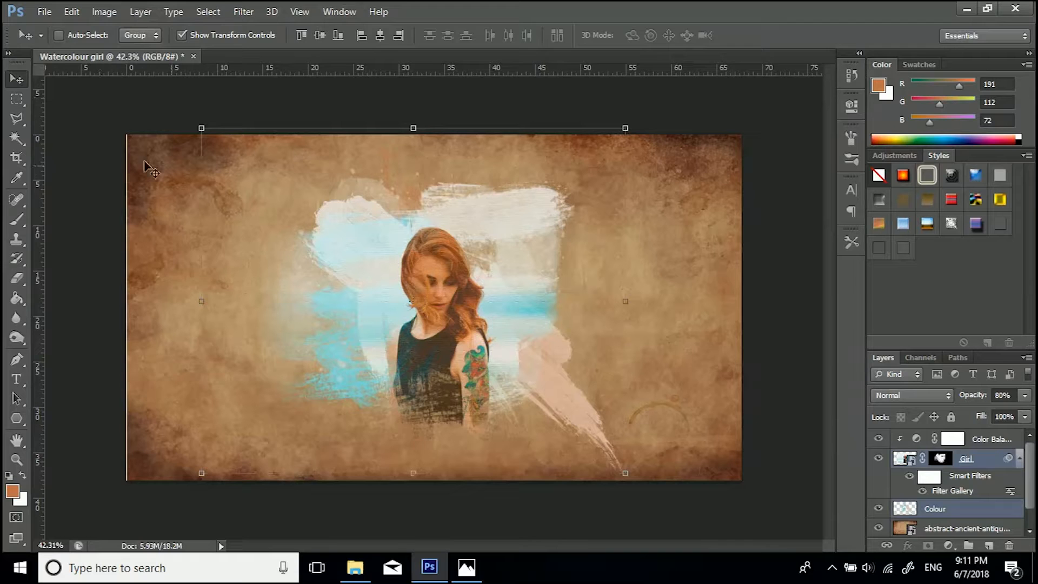
Open the Filter Gallery for the Girl layer, choose the Artistic filter Dry Brush and bring the woman into the preview
click(978, 461)
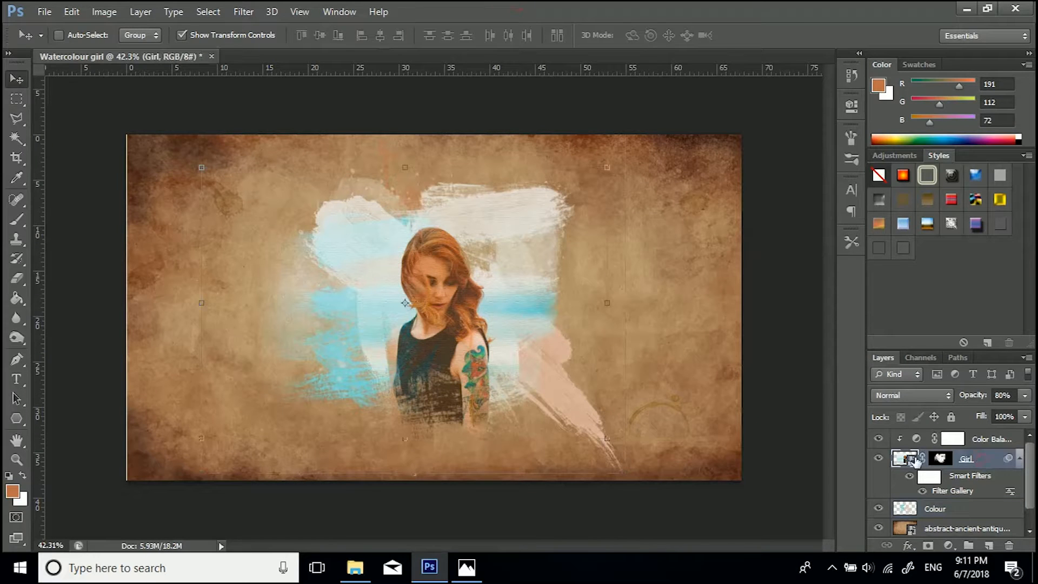
click(243, 11)
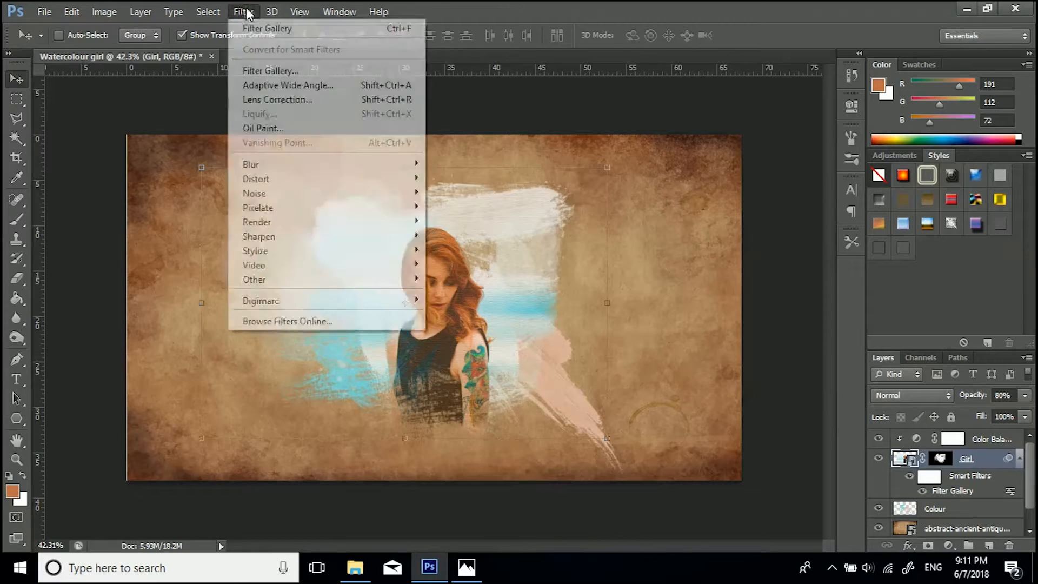
click(273, 71)
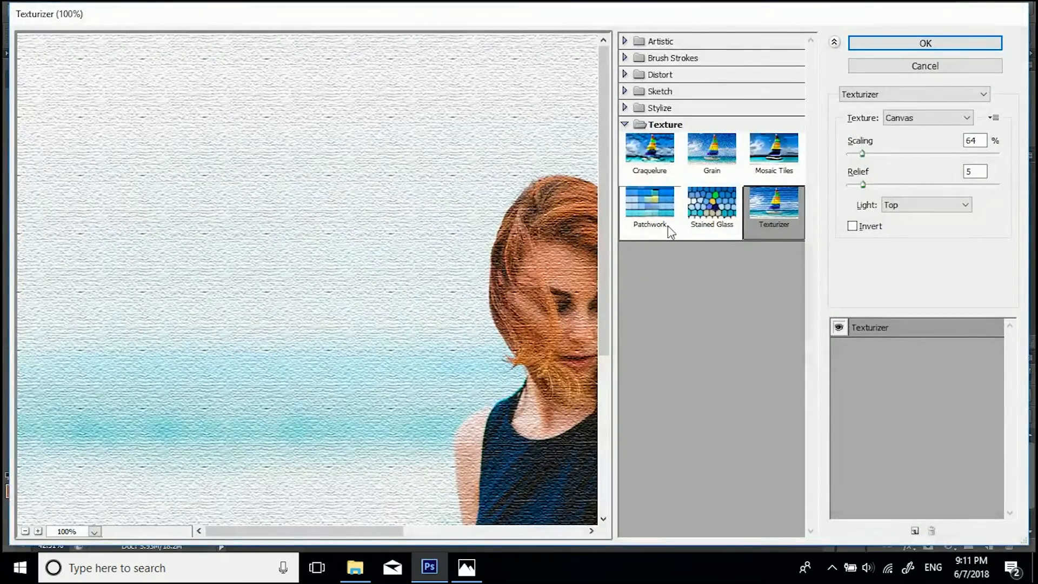
click(626, 42)
click(766, 76)
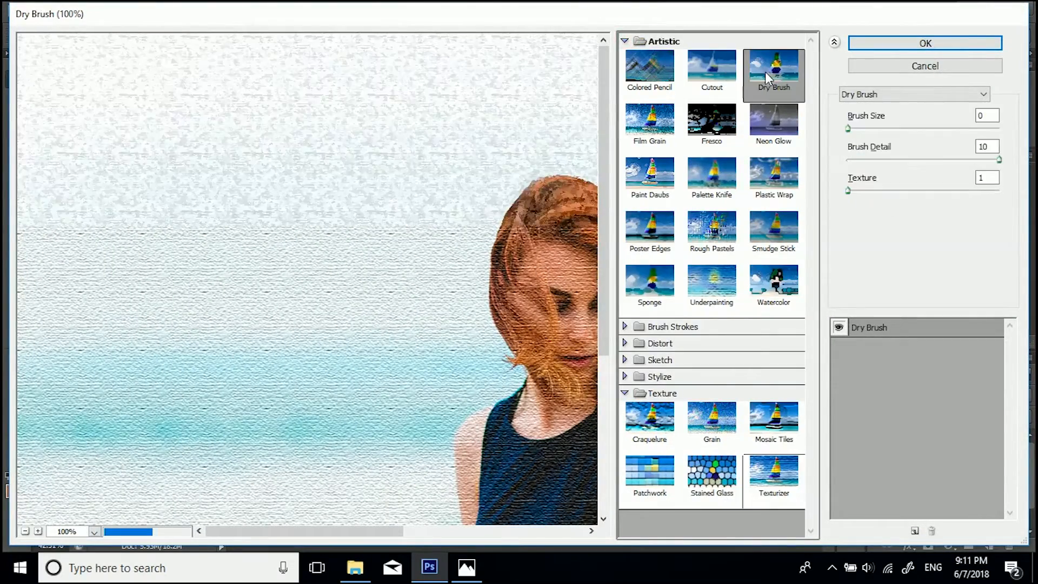
drag(523, 262, 273, 170)
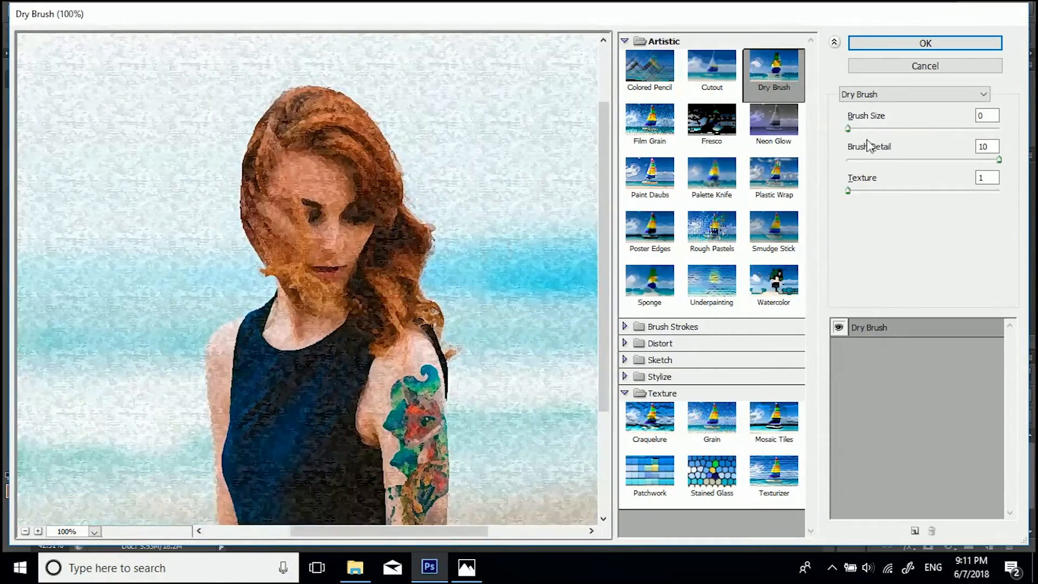
Set Dry Brush to Brush Size 0, Brush Detail 10 and Texture 1, and apply the filter to the Girl layer
click(883, 160)
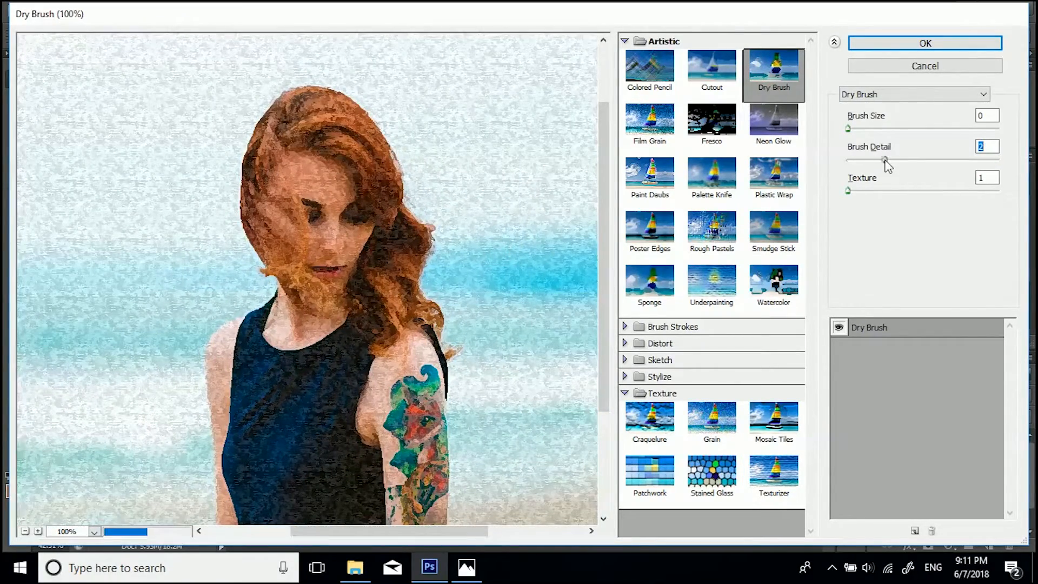
drag(910, 158, 999, 160)
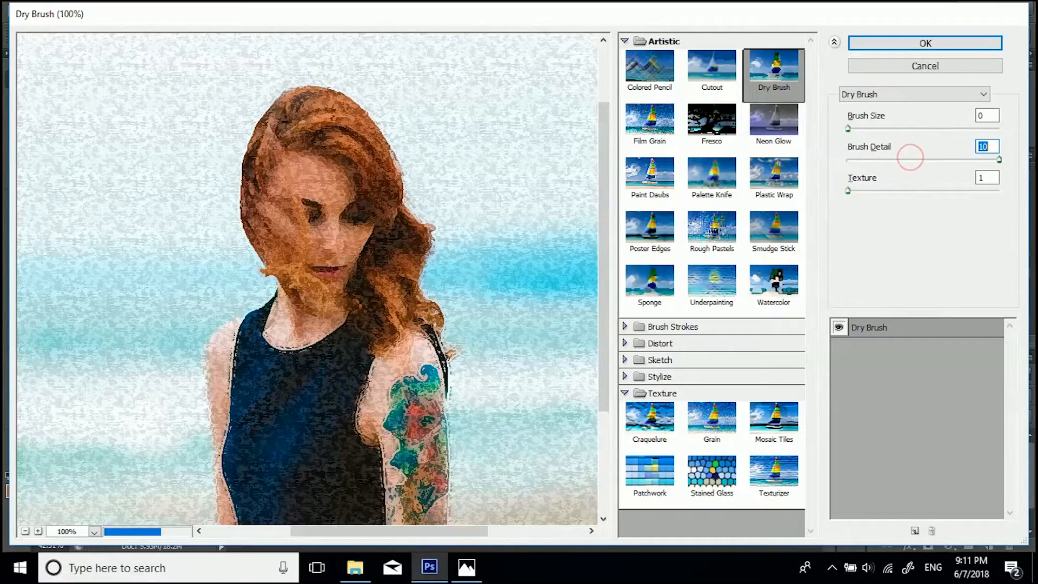
double_click(992, 144)
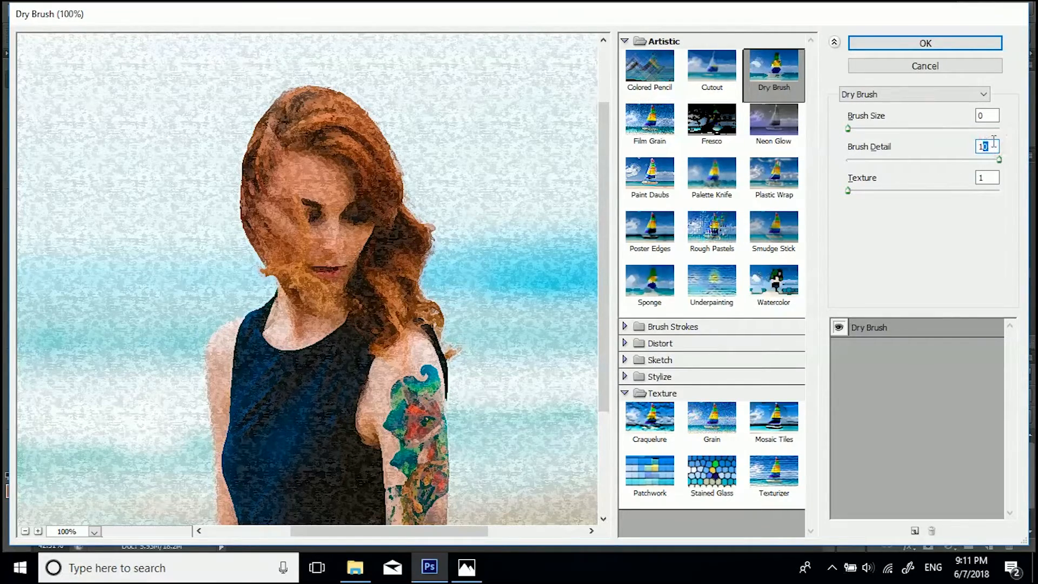
click(993, 115)
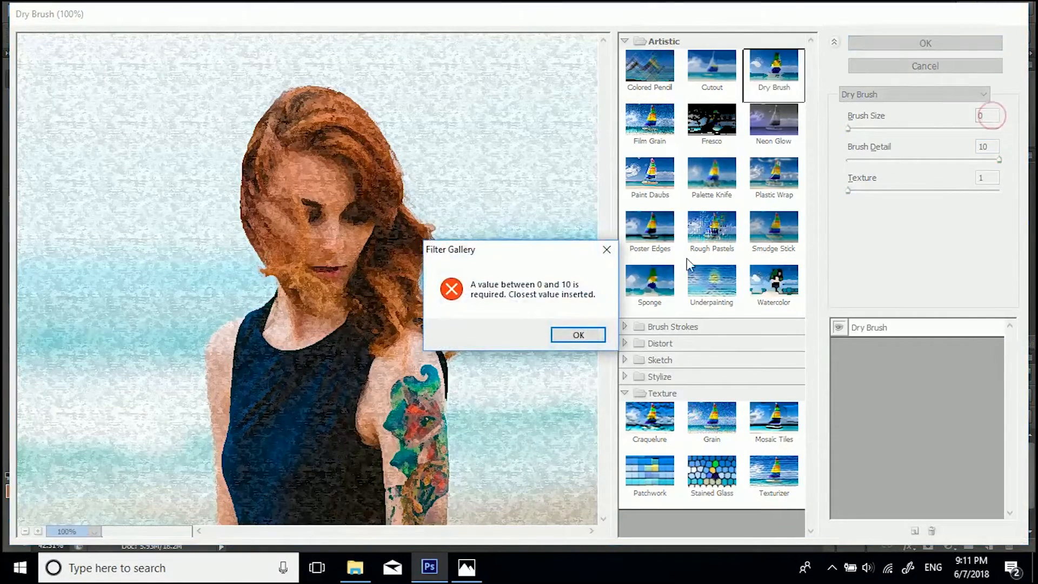
click(576, 335)
mouse_move(859, 127)
mouse_down()
mouse_move(912, 127)
mouse_move(810, 136)
mouse_up()
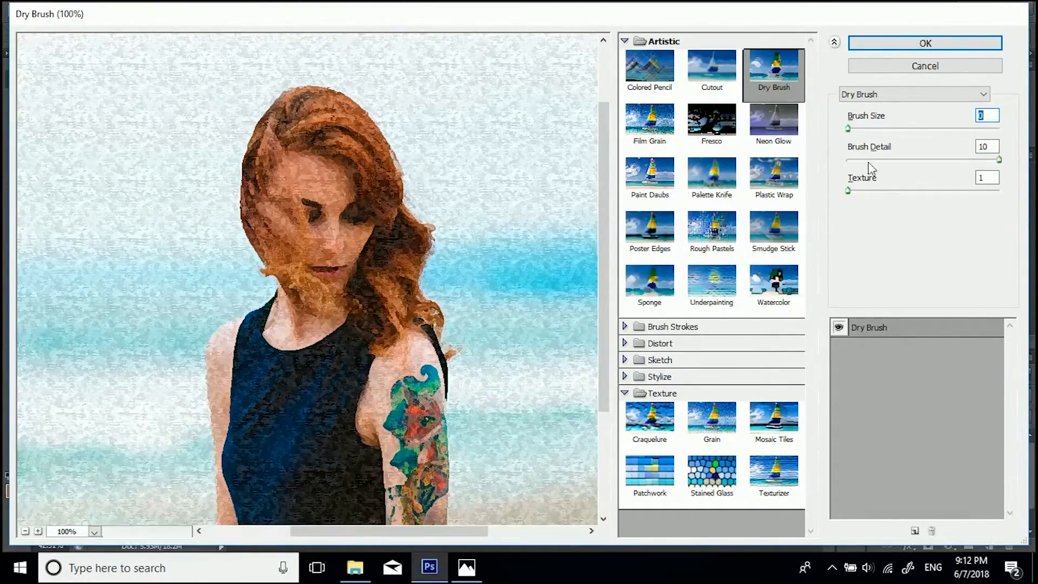
click(848, 190)
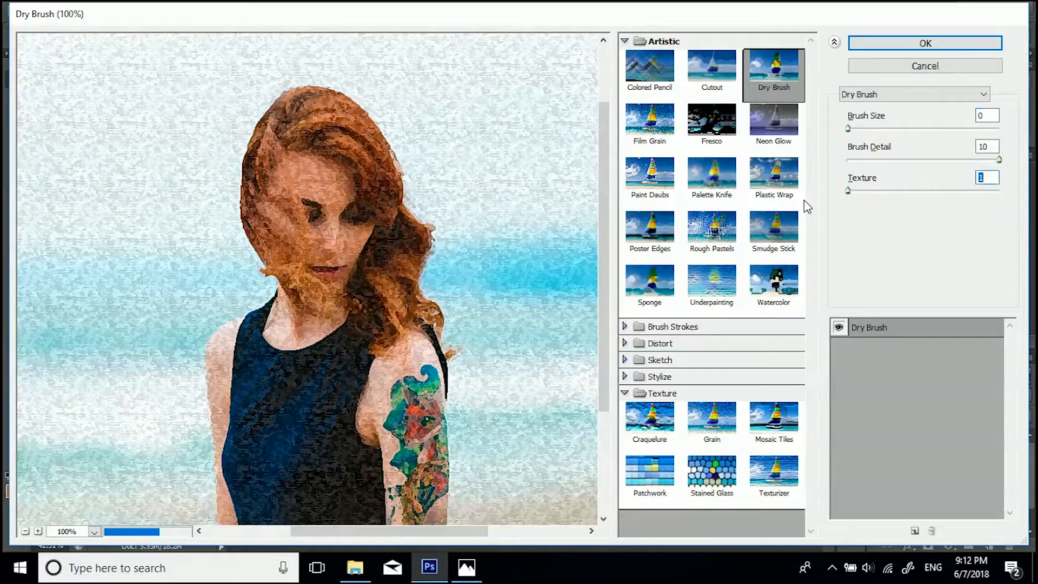
click(888, 44)
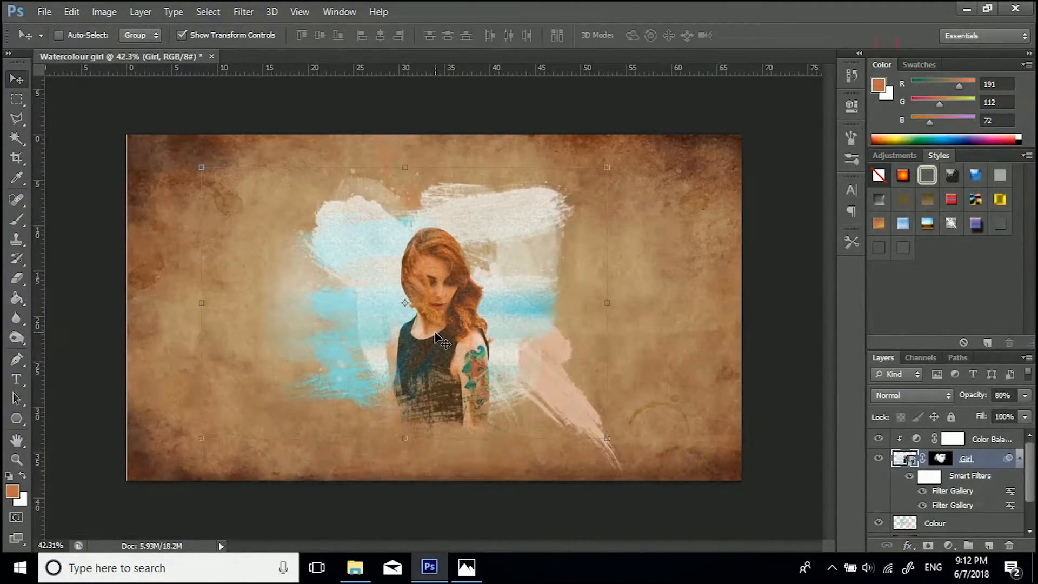
Create a new empty layer above the Color Balance adjustment layer
scroll(449, 335, up, 3)
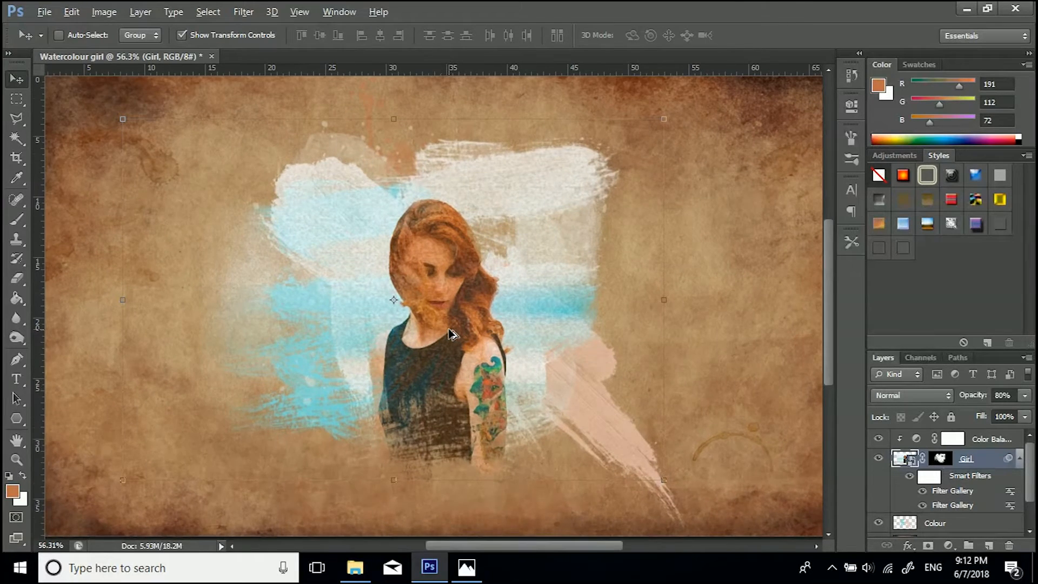
scroll(452, 335, down, 2)
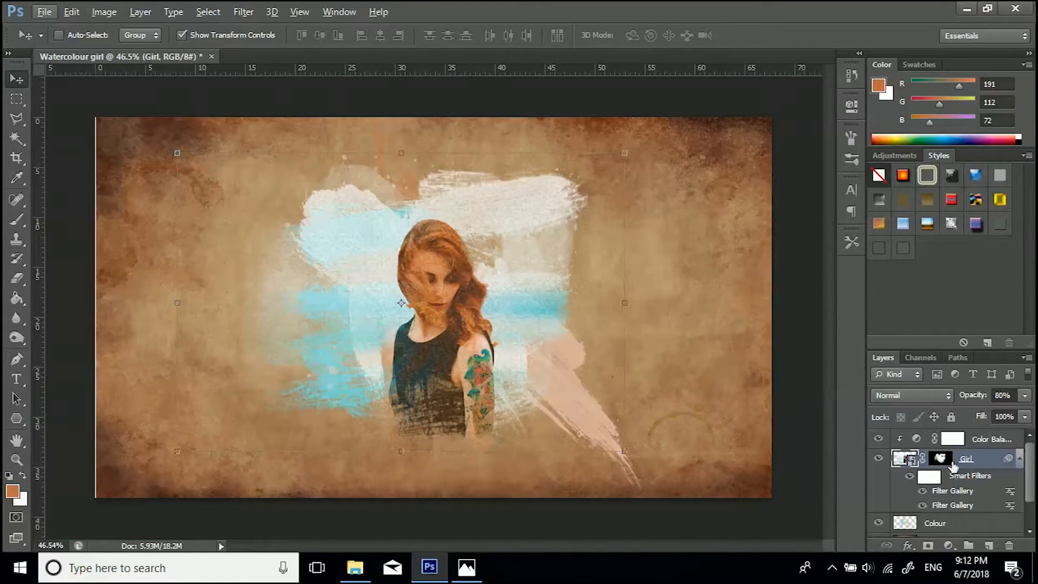
click(953, 438)
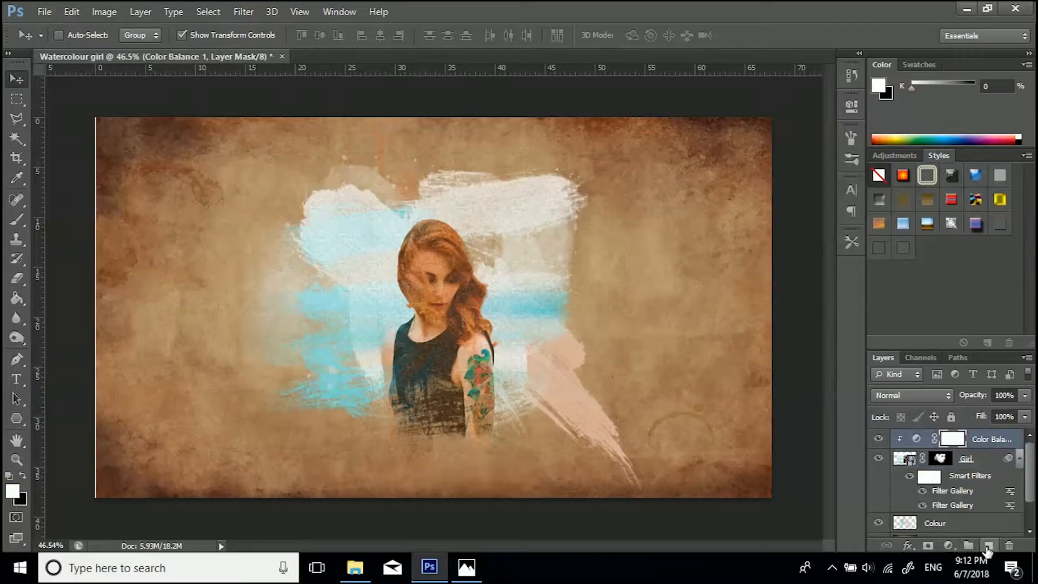
click(988, 546)
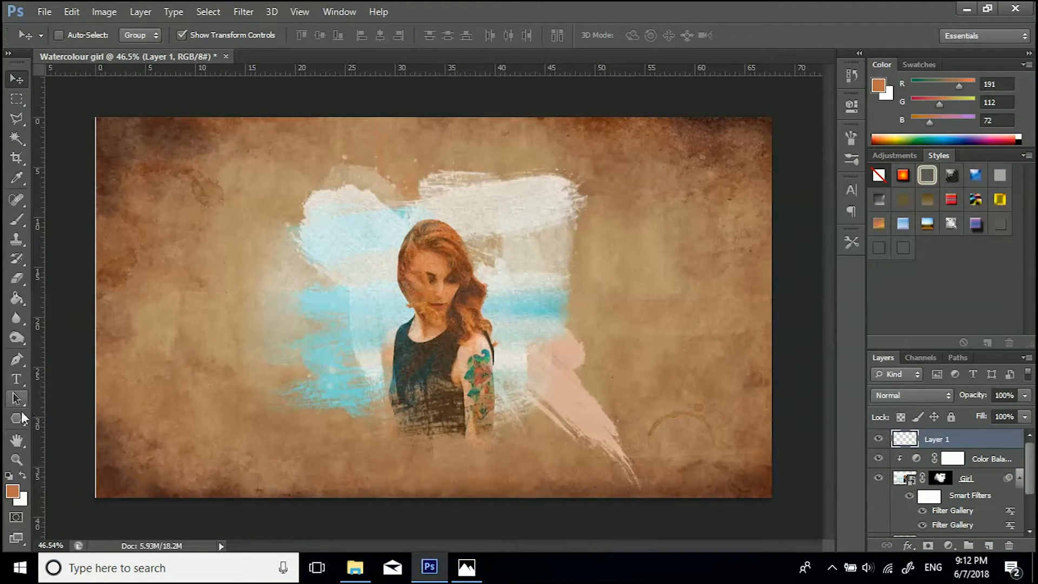
Draw an elliptical marquee selection around the artwork, extending slightly beyond all the canvas edges and leaving out only the corners
click(13, 418)
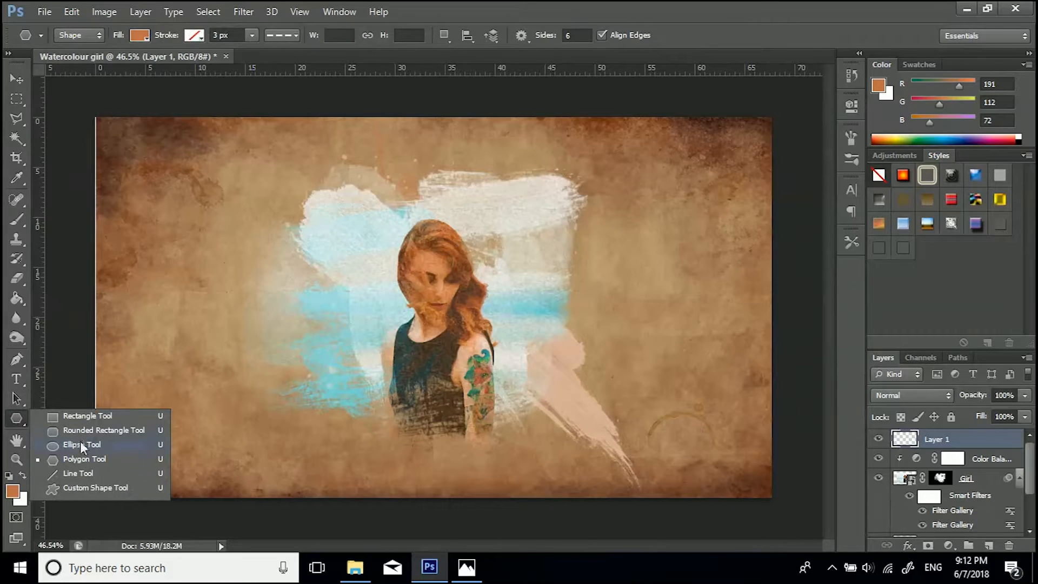
click(21, 85)
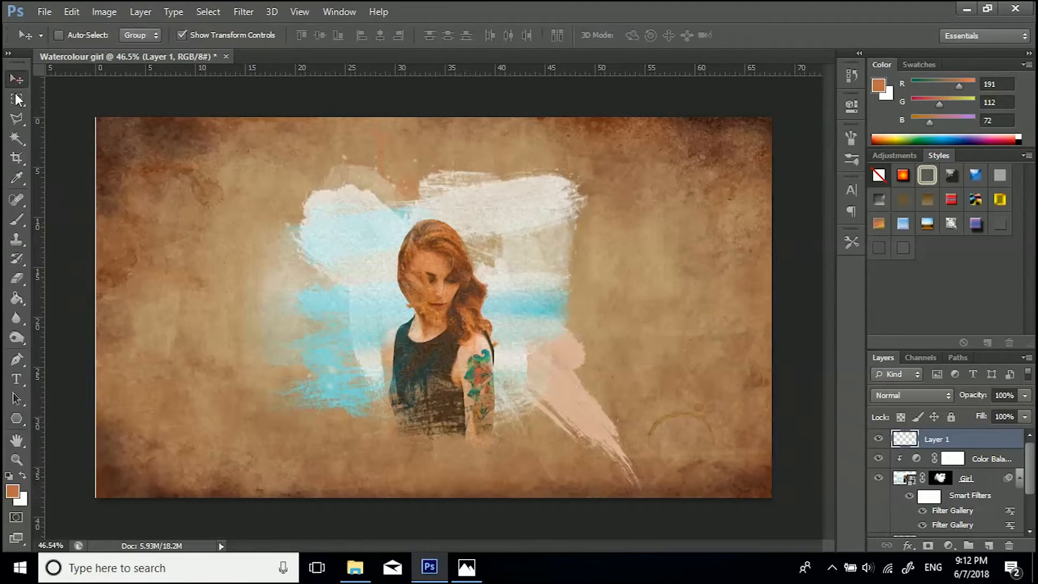
right_click(17, 99)
click(47, 109)
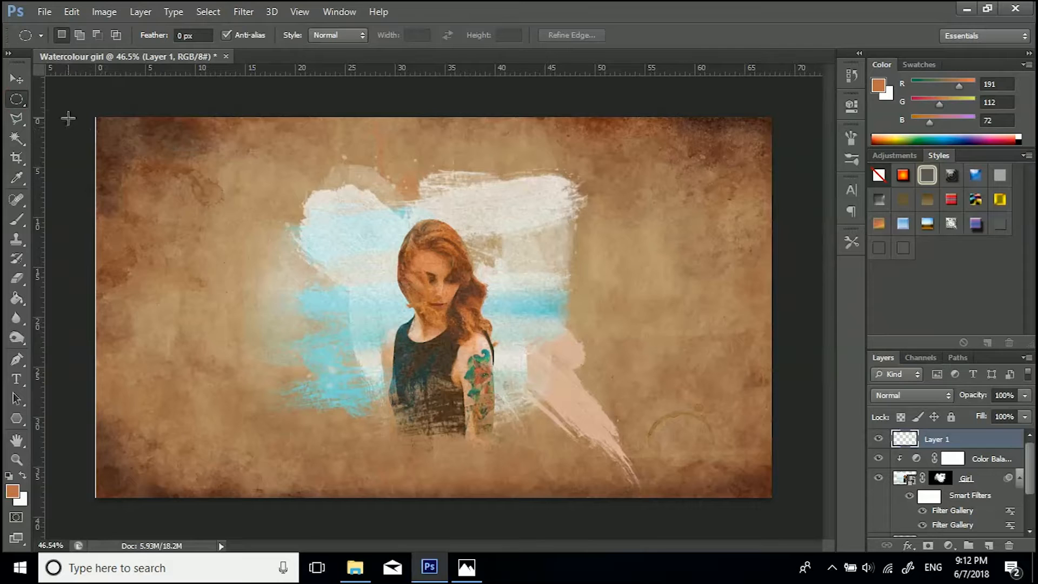
drag(64, 110, 811, 508)
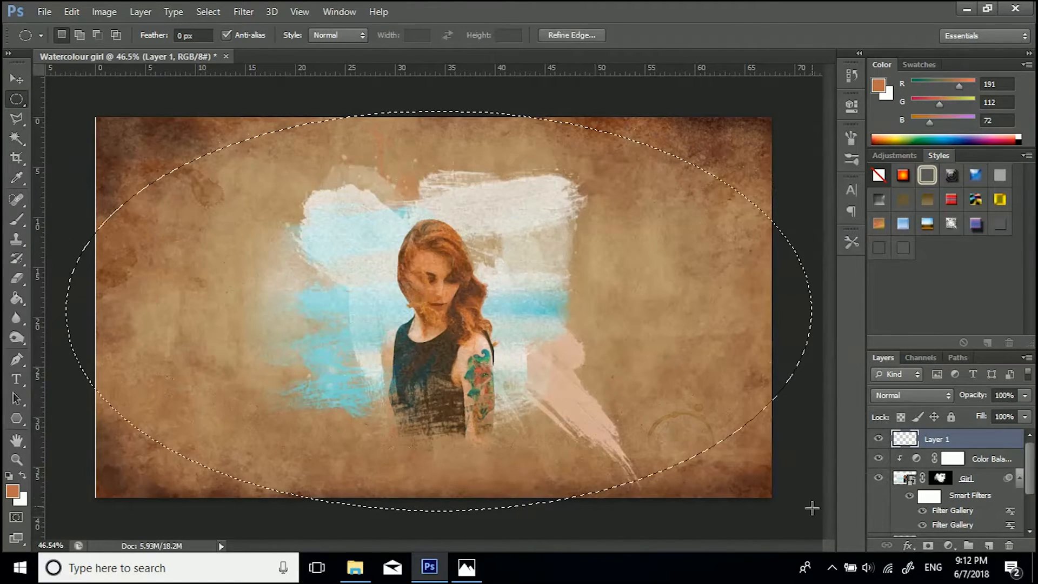
Fill the corners outside the ellipse with black on the new layer by inverting the selection, undoing a first fill inside it, and deselect
click(20, 297)
click(9, 476)
click(125, 152)
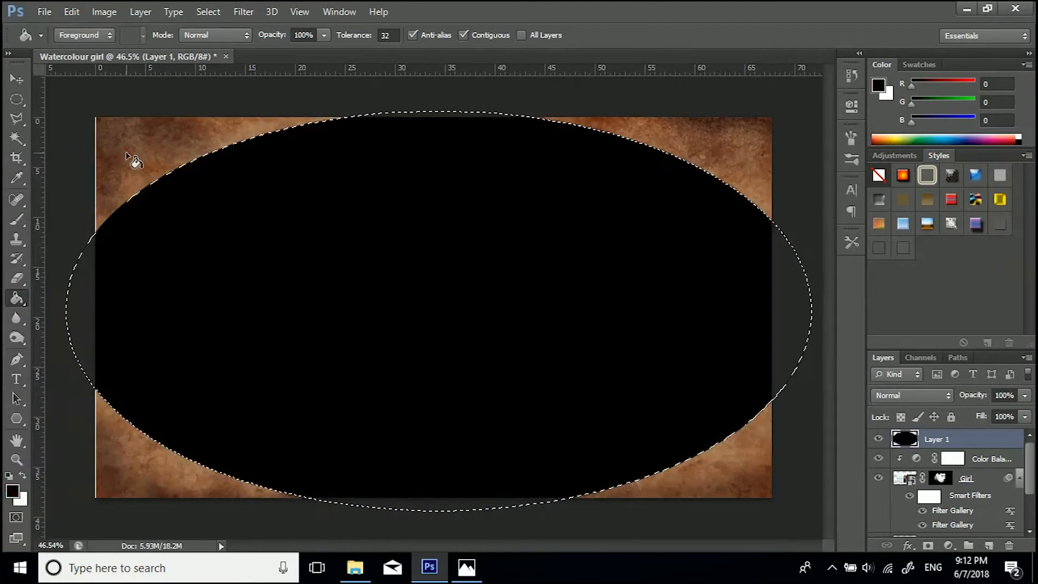
key(ctrl+z)
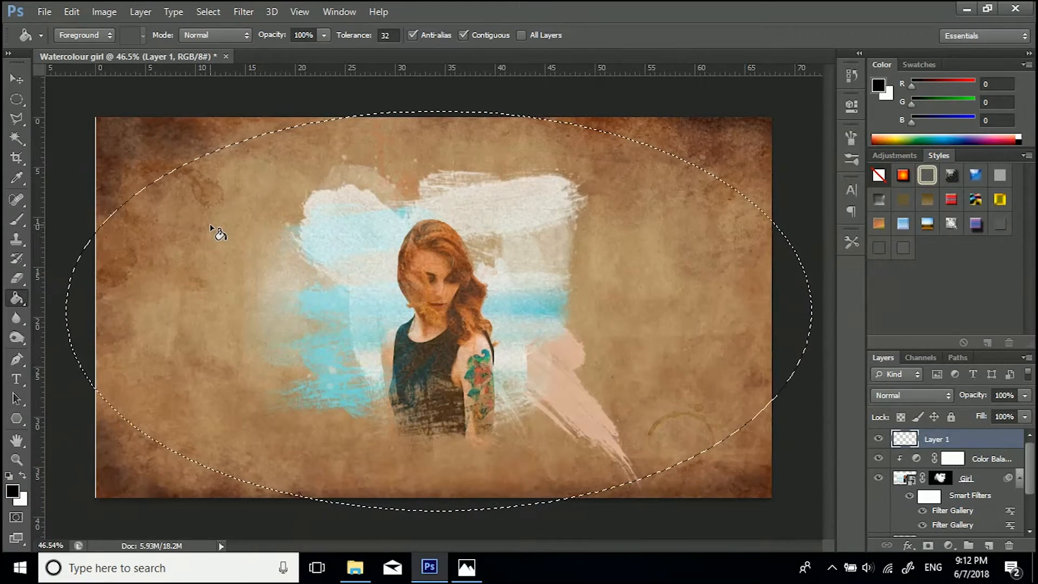
key(ctrl+shift+i)
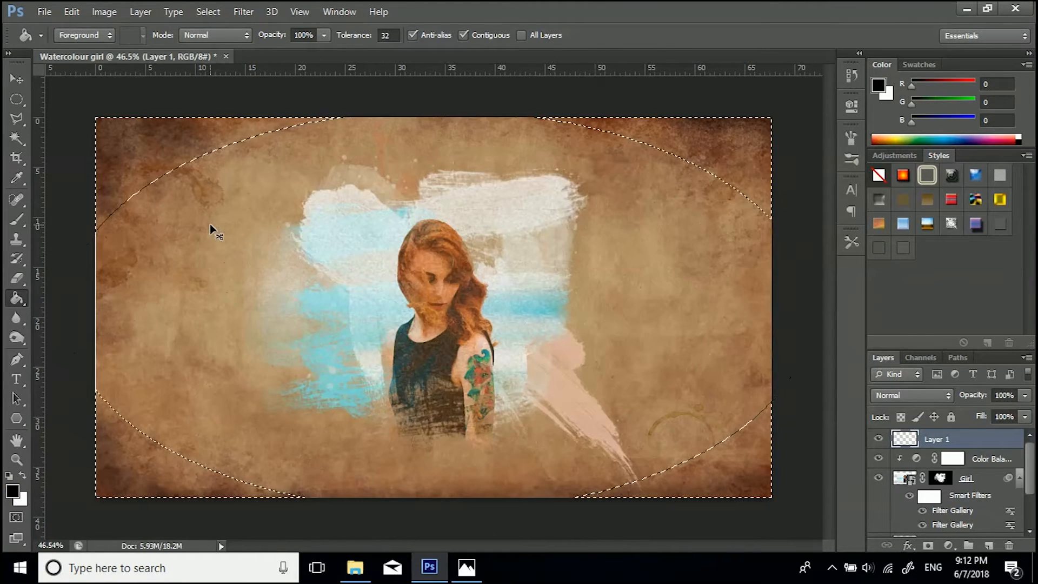
click(138, 154)
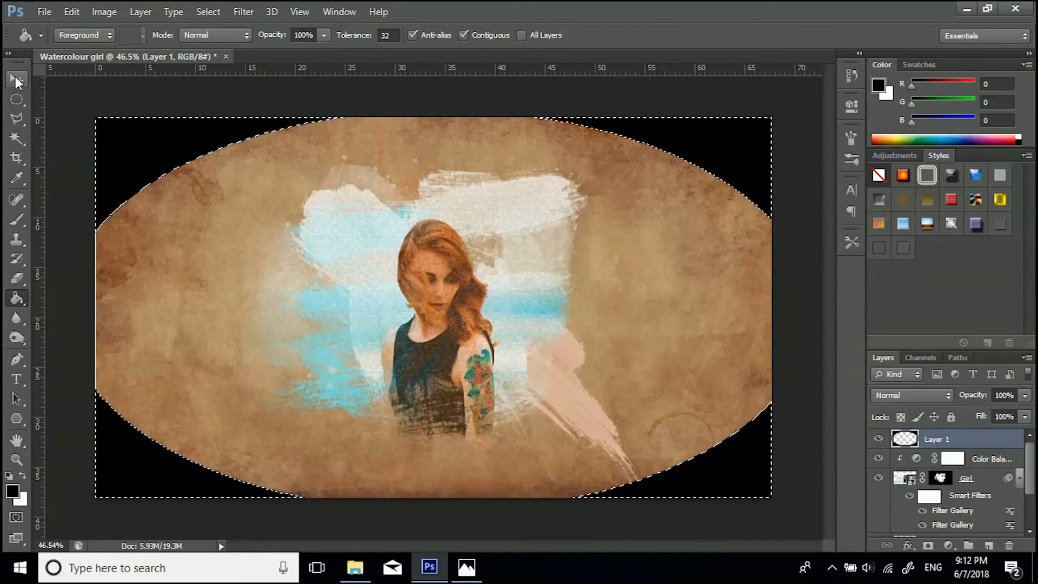
key(ctrl+d)
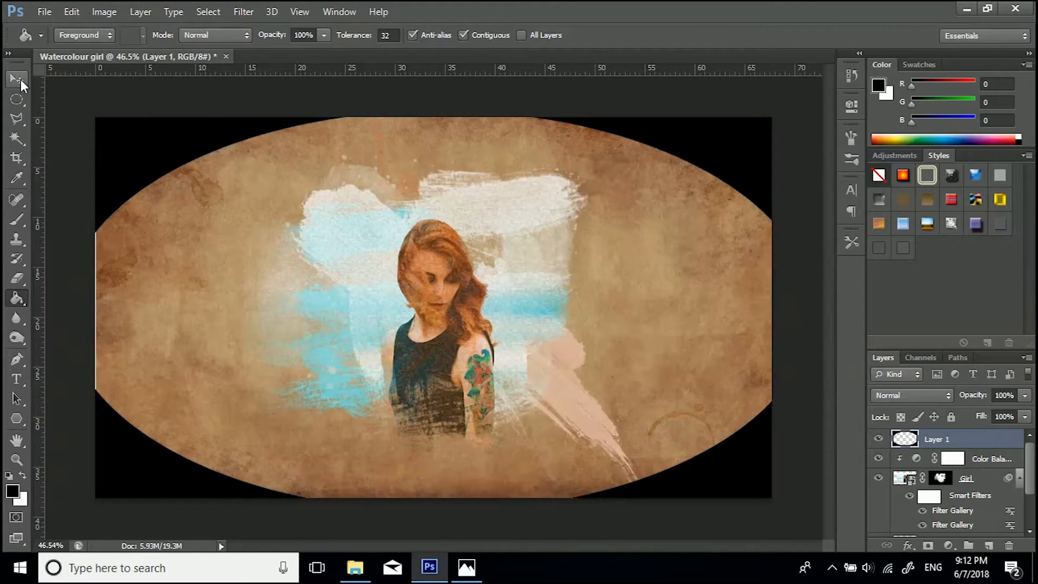
Apply a Gaussian Blur with a radius of 384.6 pixels to the black corners on Layer 1
click(243, 11)
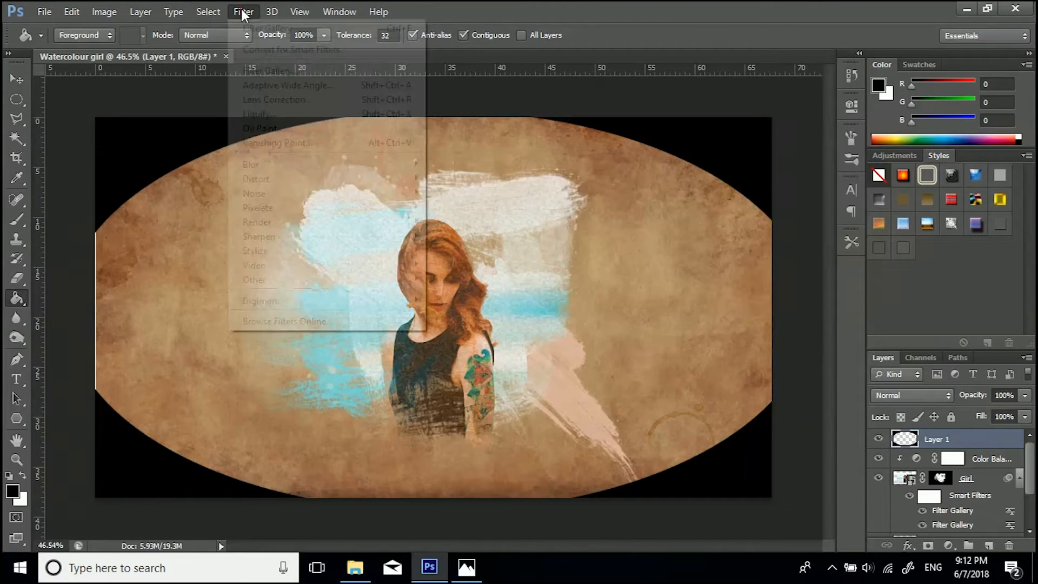
mouse_move(279, 172)
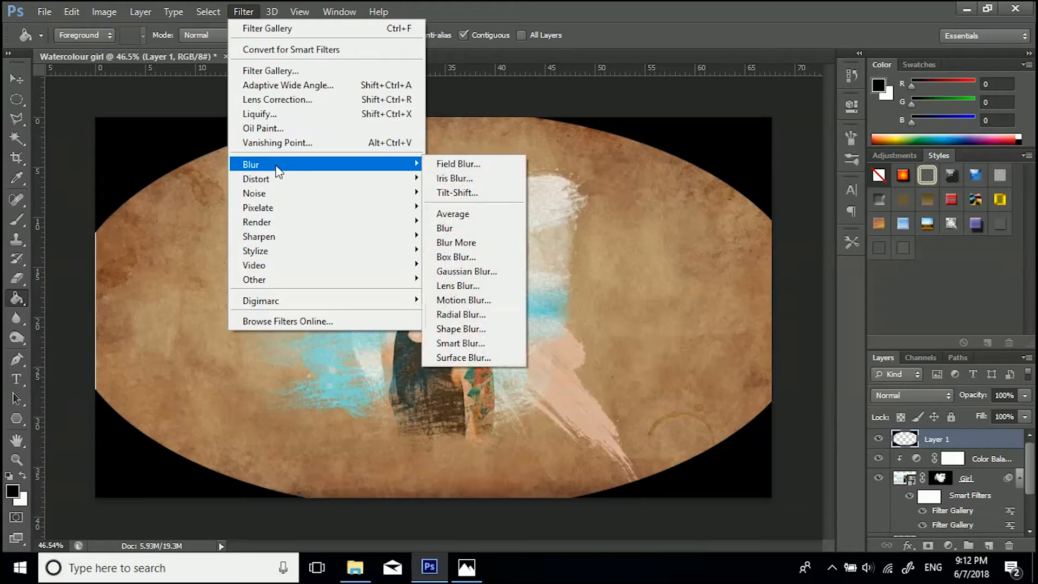
click(457, 270)
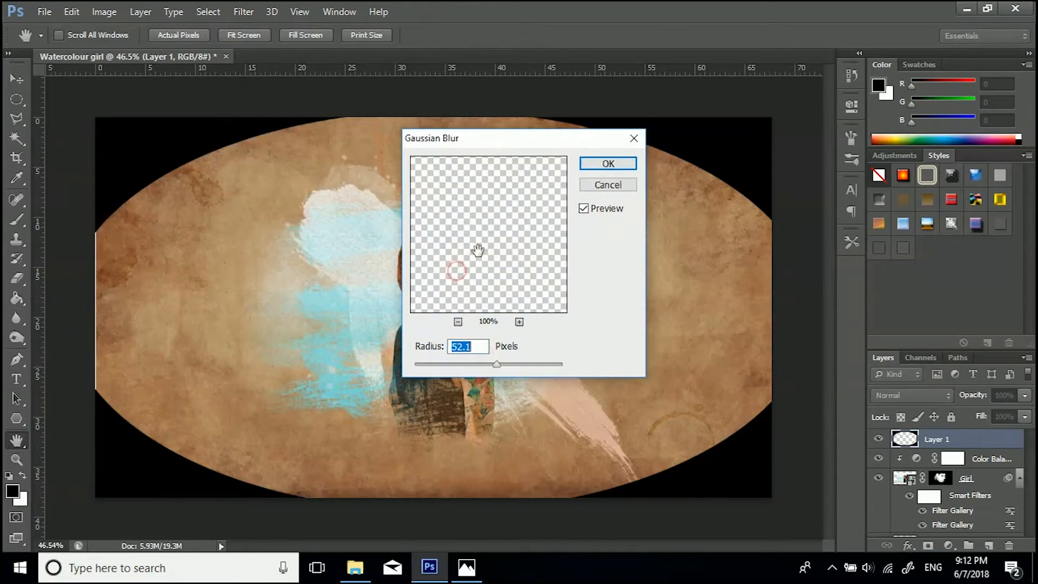
drag(513, 367, 541, 365)
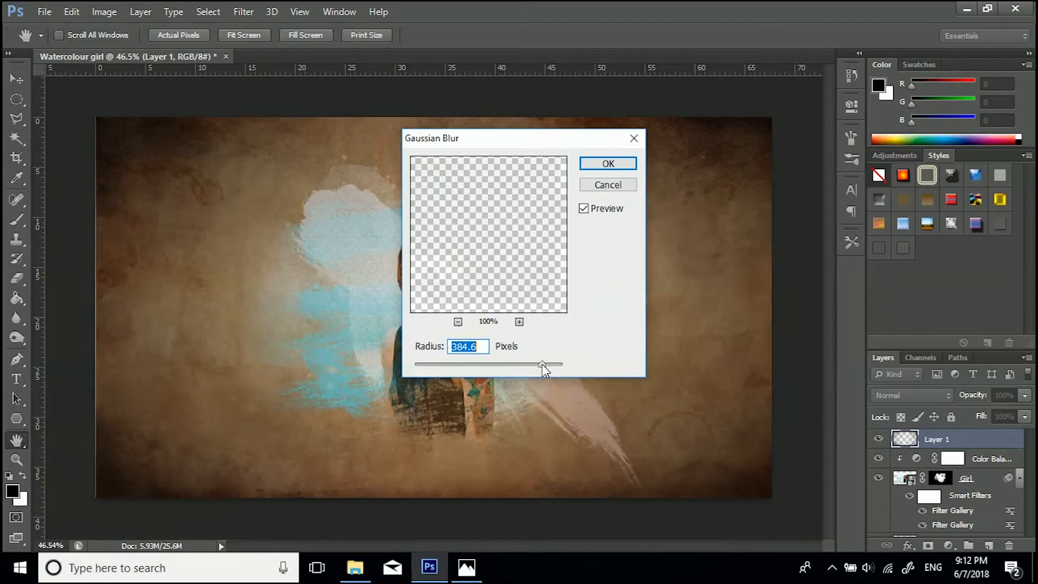
click(608, 163)
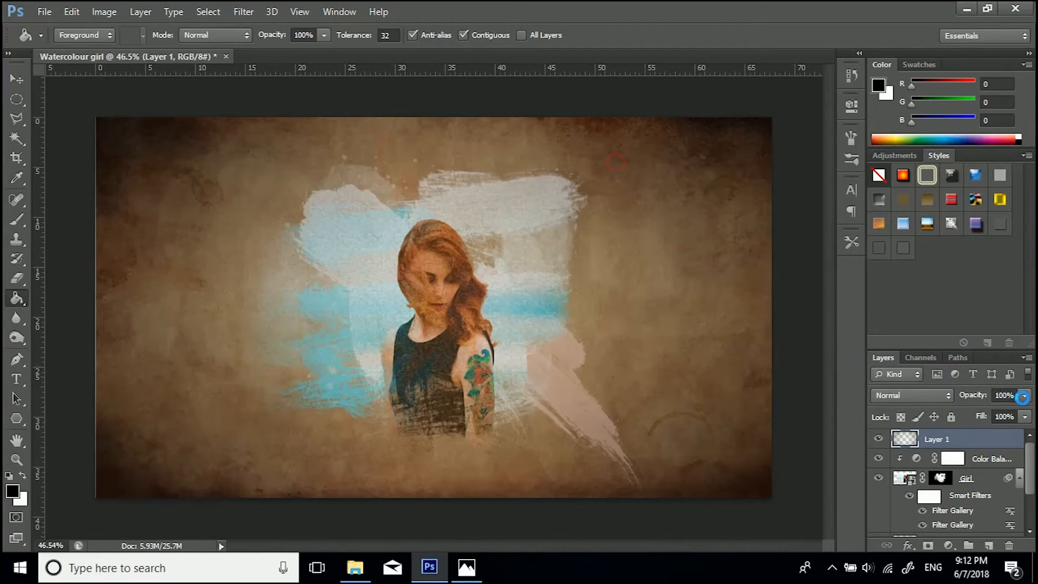
Set the opacity of the blurred vignette layer, Layer 1, to 50%
click(1005, 394)
key(BackSpace)
key(BackSpace)
text(5)
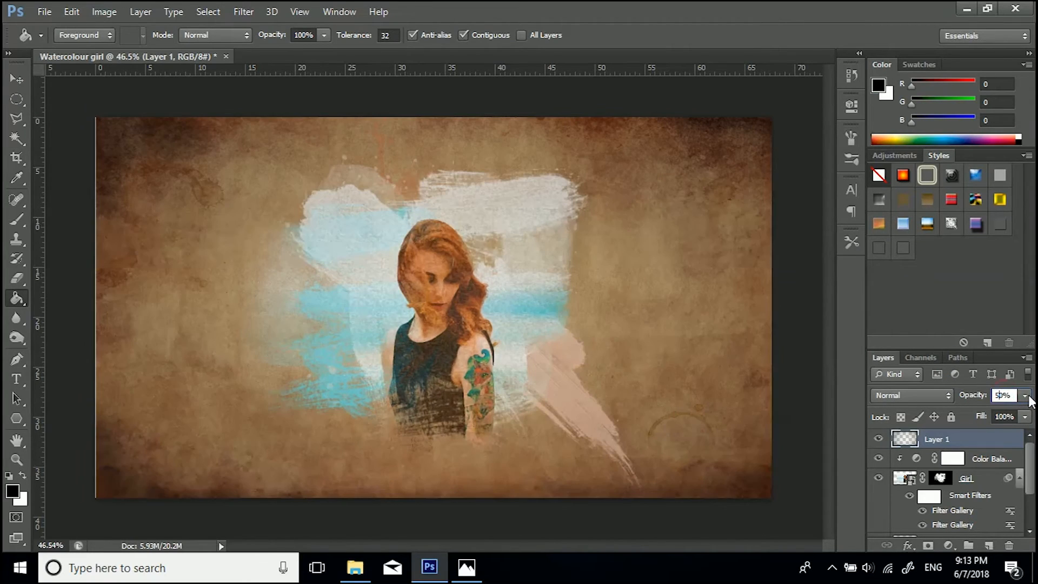
Select the Color Balance layer and toggle Layer 1's visibility repeatedly to compare the image with and without the vignette
click(988, 459)
click(879, 439)
click(879, 440)
click(880, 440)
click(880, 439)
click(879, 439)
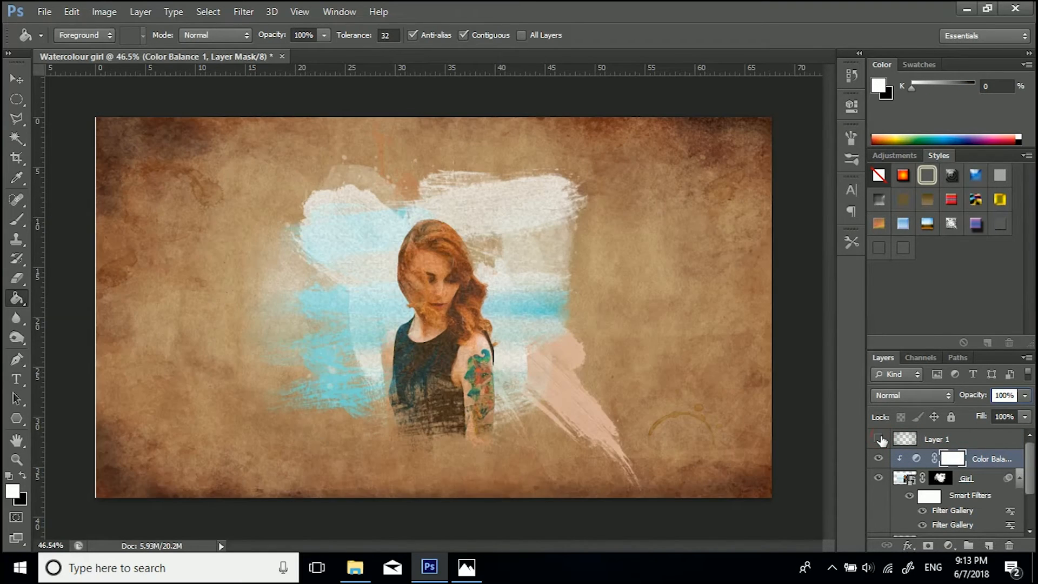